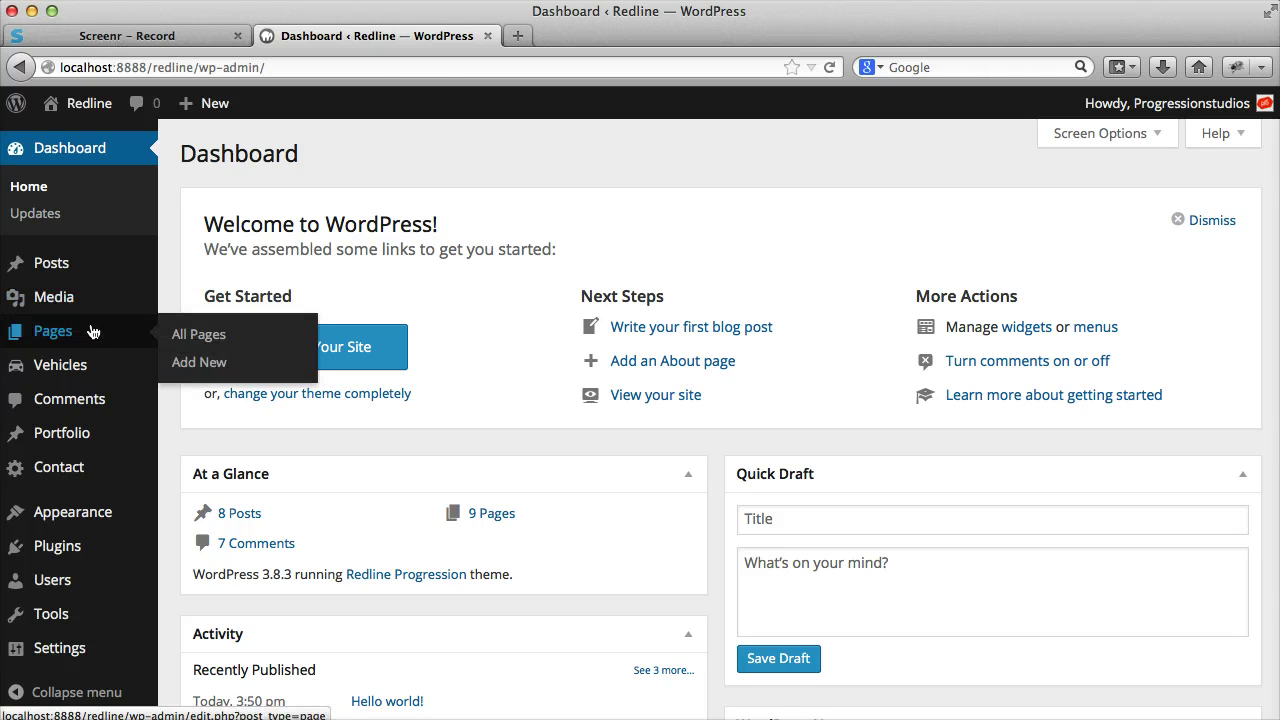
Create a new page titled "Home"
{"action": "left_click", "coordinate": [242, 368]}
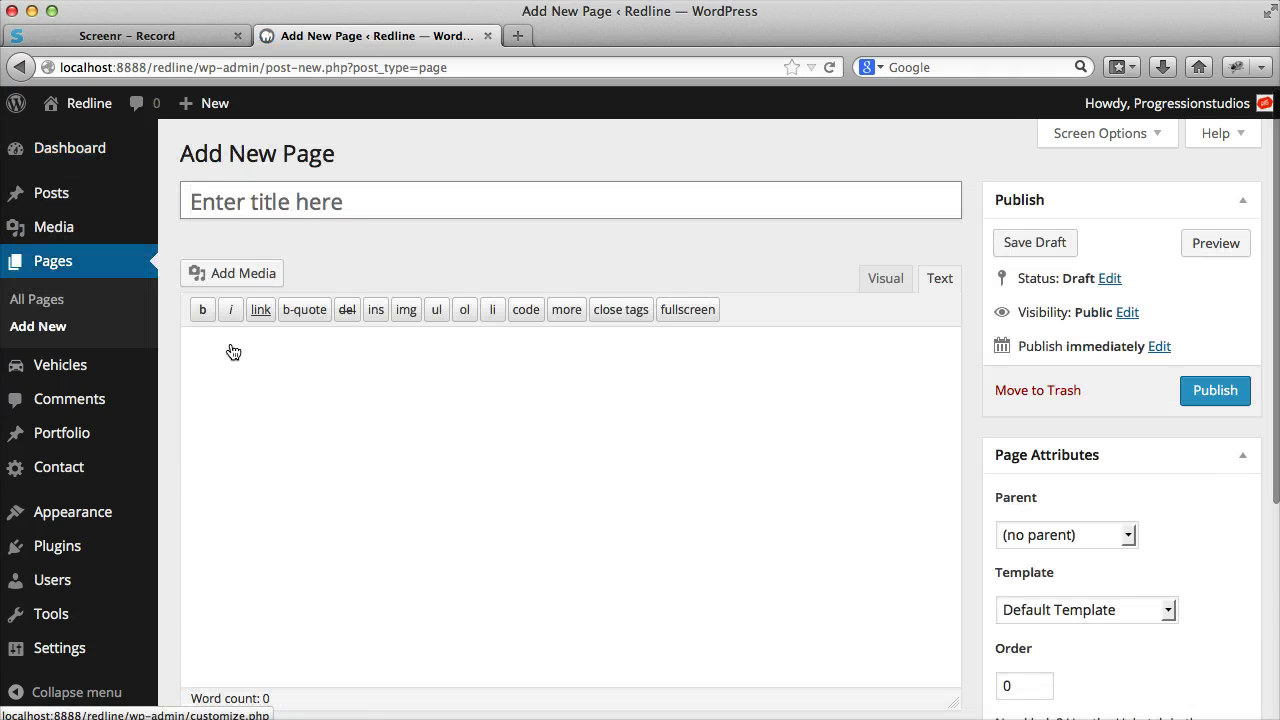
{"action": "type", "text": "Home"}
{"action": "left_click", "coordinate": [233, 351]}
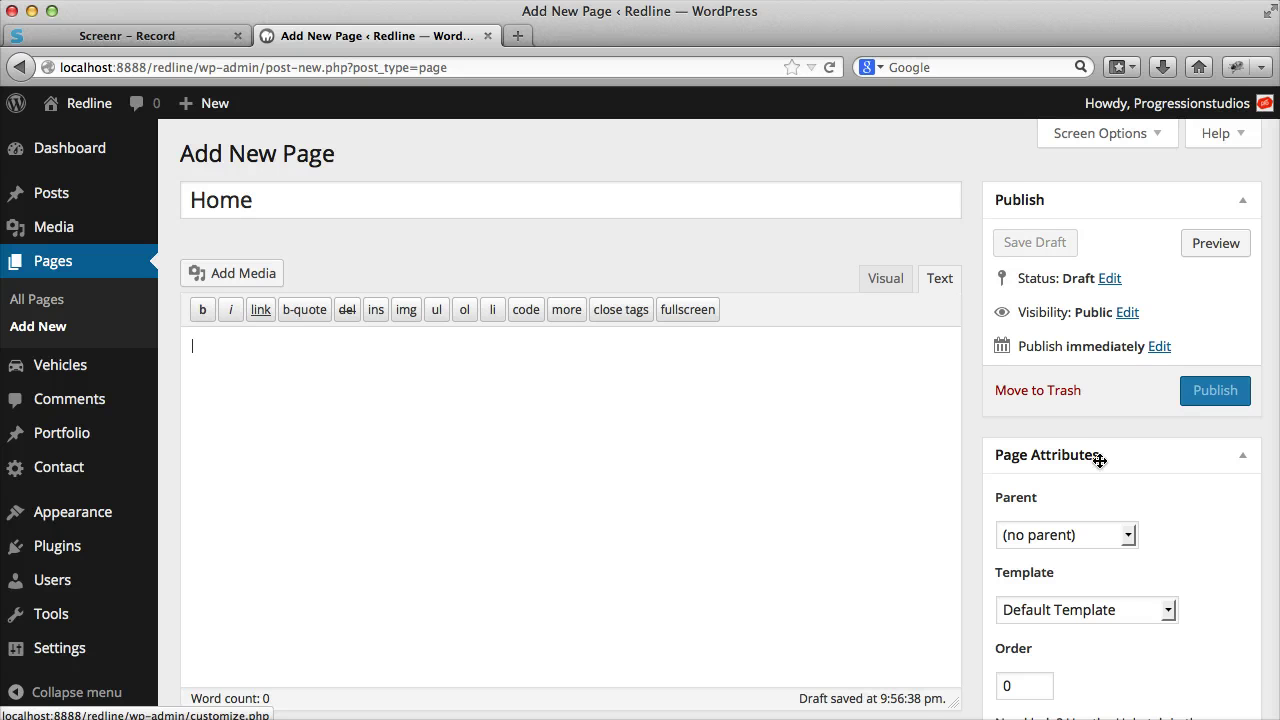
Assign the HomePage template to the new Home page and publish it
{"action": "scroll", "coordinate": [1034, 457], "scroll_direction": "down", "scroll_amount": 2}
{"action": "scroll", "coordinate": [1060, 470], "scroll_direction": "down", "scroll_amount": 1}
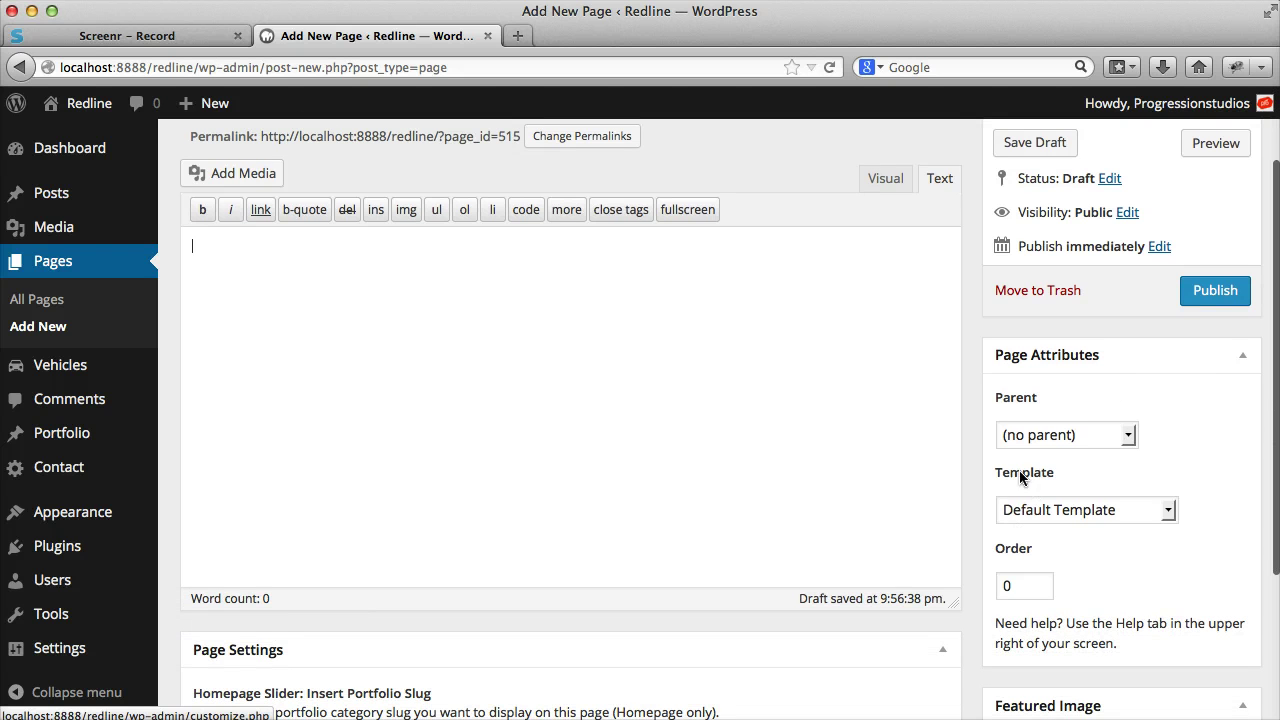
{"action": "left_click", "coordinate": [1035, 512]}
{"action": "left_click", "coordinate": [1054, 509]}
{"action": "left_click", "coordinate": [1056, 503]}
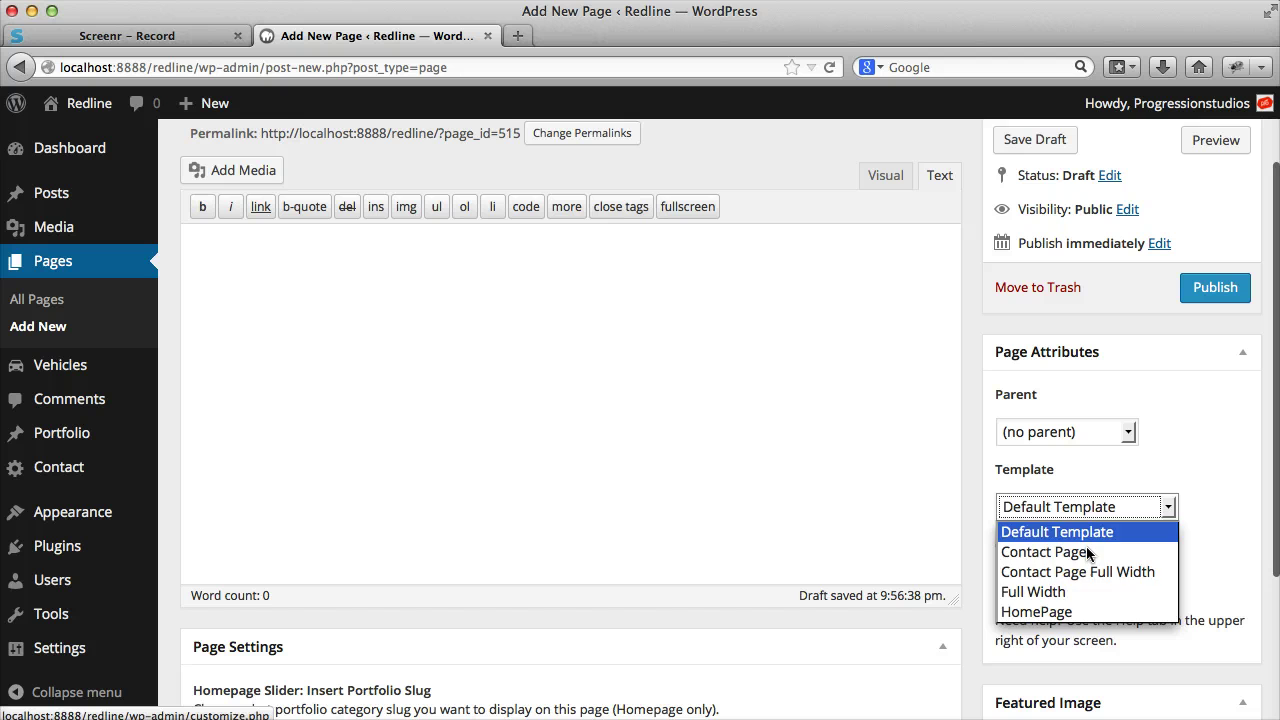
{"action": "left_click", "coordinate": [1066, 614]}
{"action": "scroll", "coordinate": [1080, 505], "scroll_direction": "up", "scroll_amount": 2}
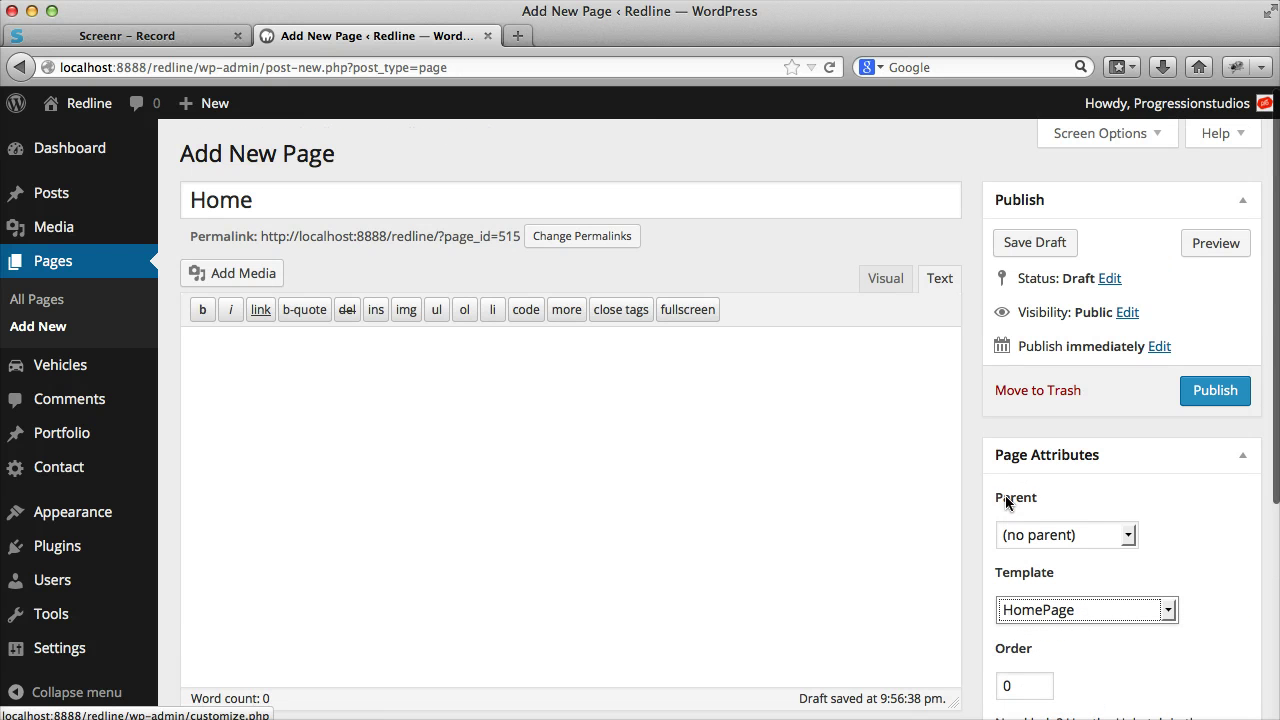
{"action": "scroll", "coordinate": [1118, 574], "scroll_direction": "down", "scroll_amount": 1}
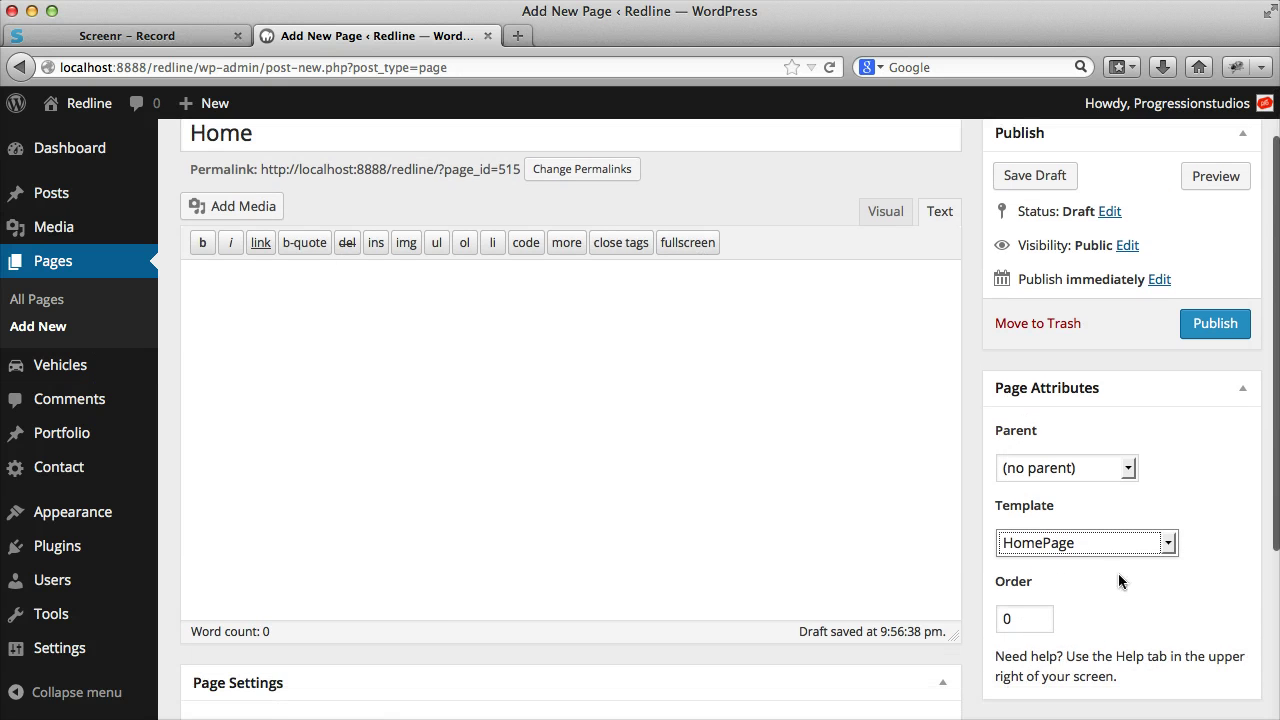
{"action": "left_click", "coordinate": [1069, 537]}
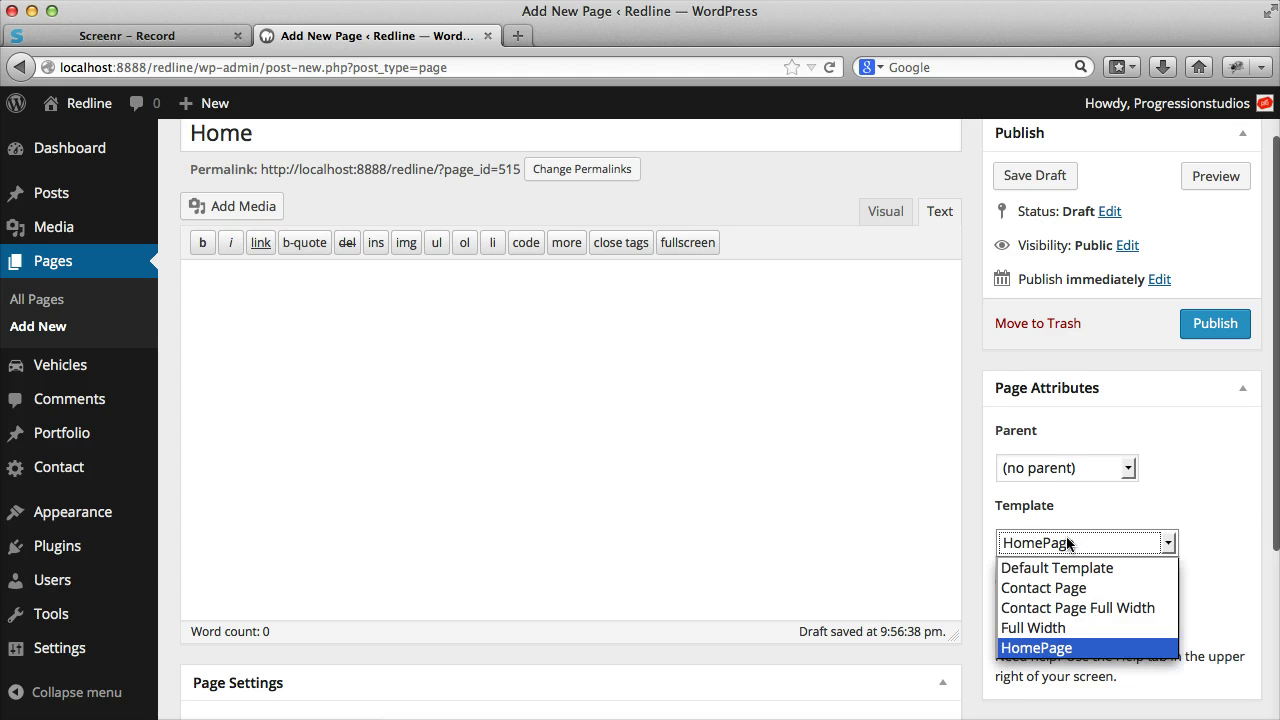
{"action": "left_click", "coordinate": [1058, 650]}
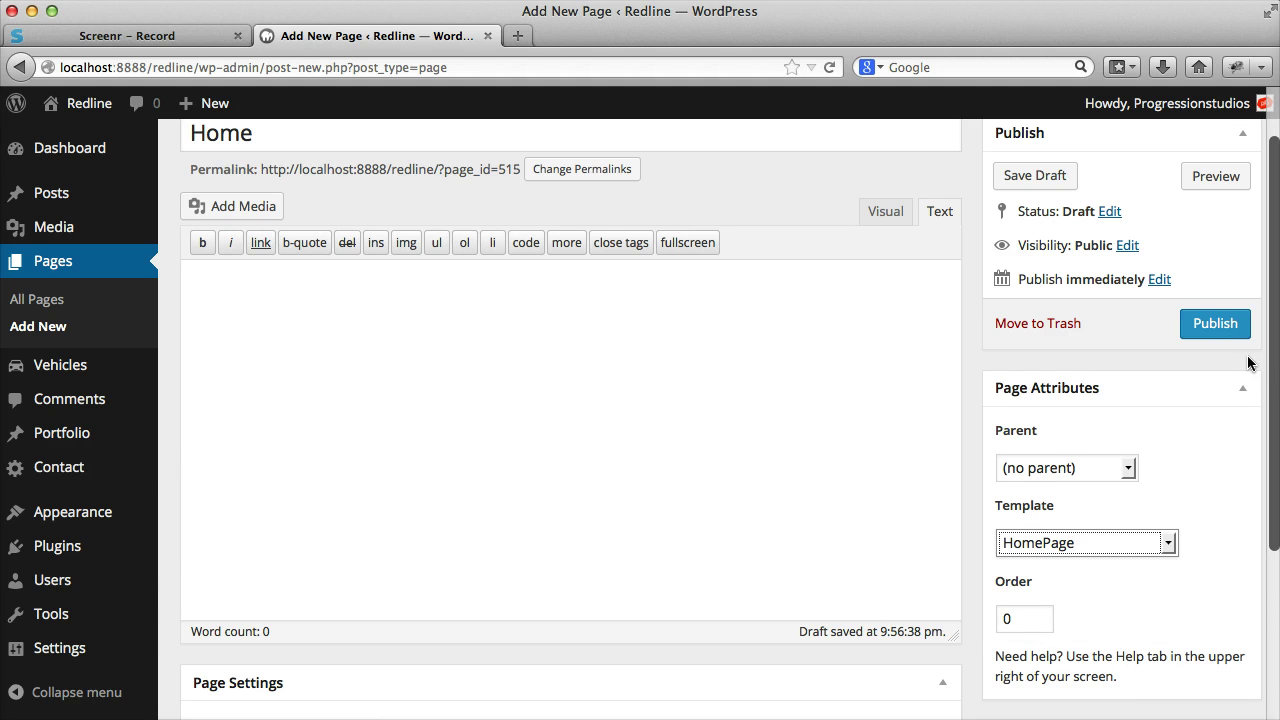
{"action": "left_click", "coordinate": [1221, 333]}
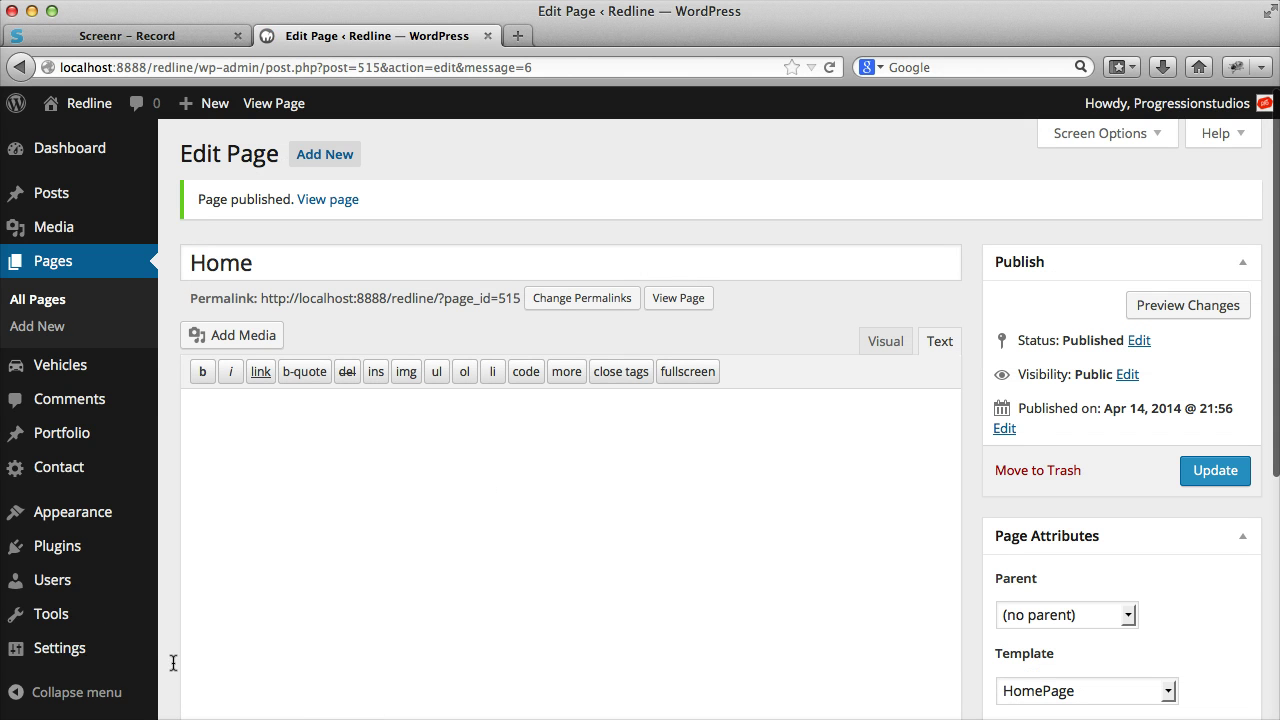
In the Reading settings, make the front page a static page using Home, and save the changes
{"action": "mouse_move", "coordinate": [100, 648]}
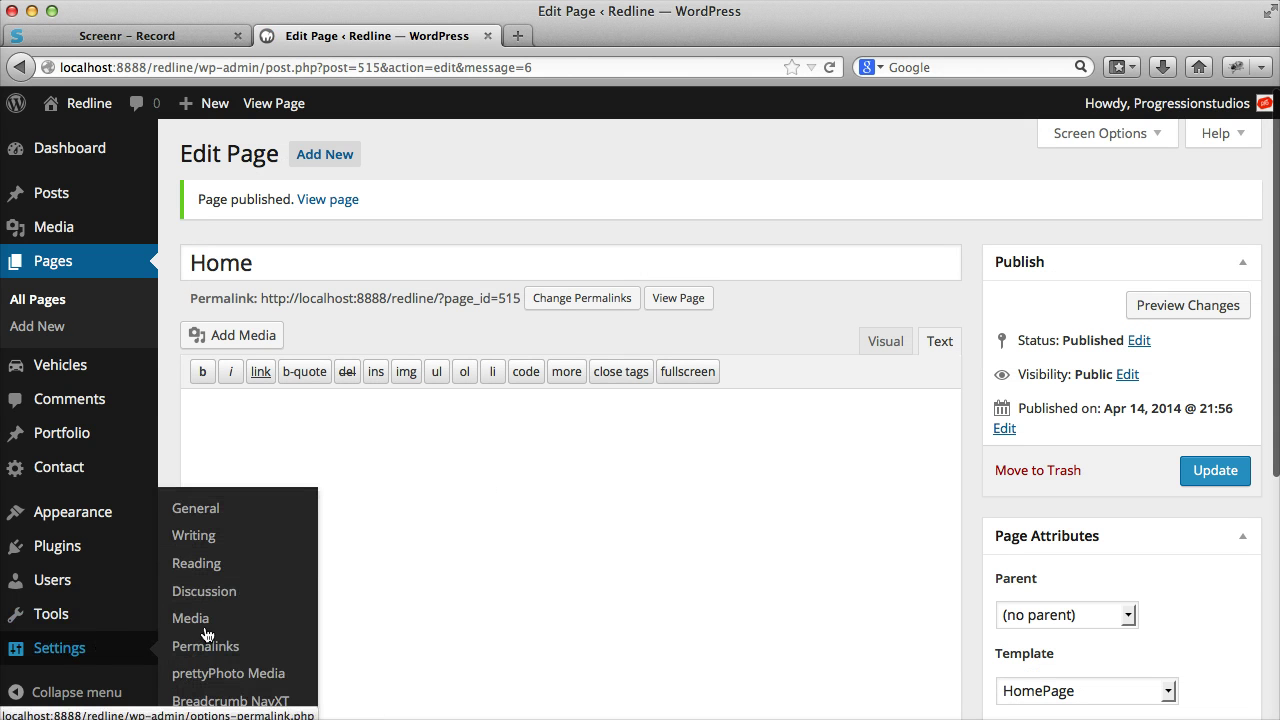
{"action": "left_click", "coordinate": [197, 564]}
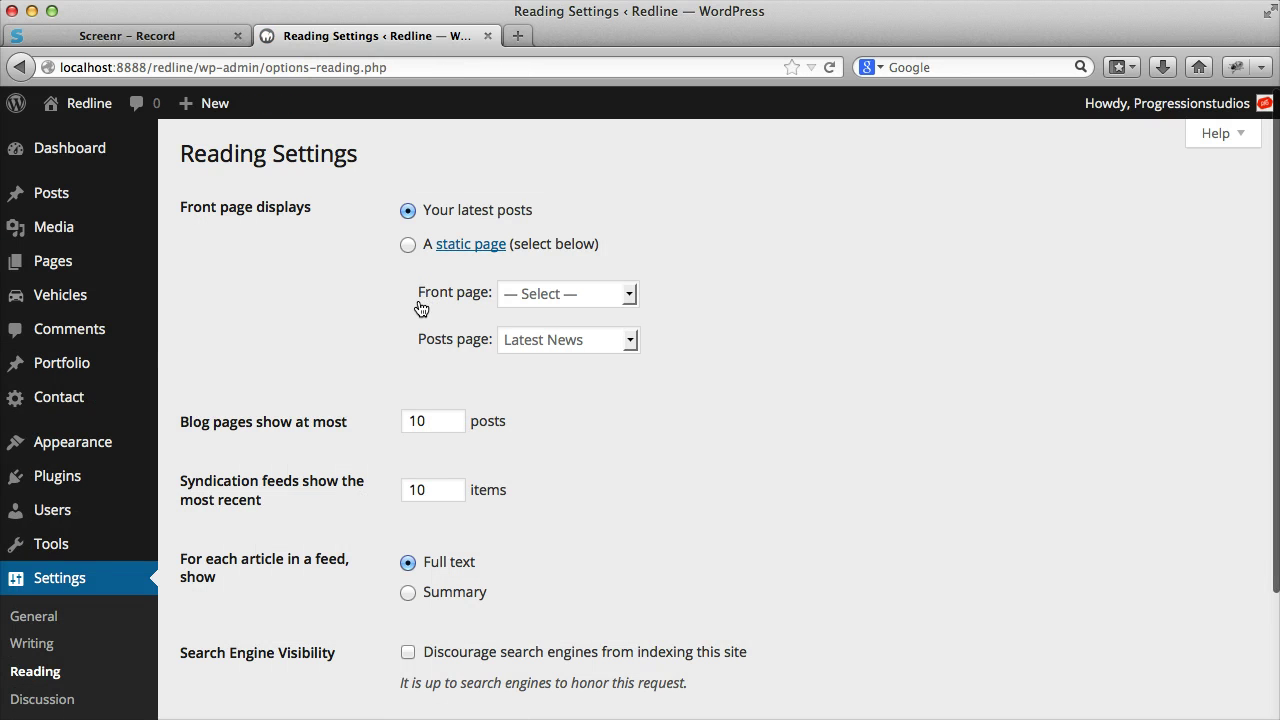
{"action": "left_click", "coordinate": [409, 245]}
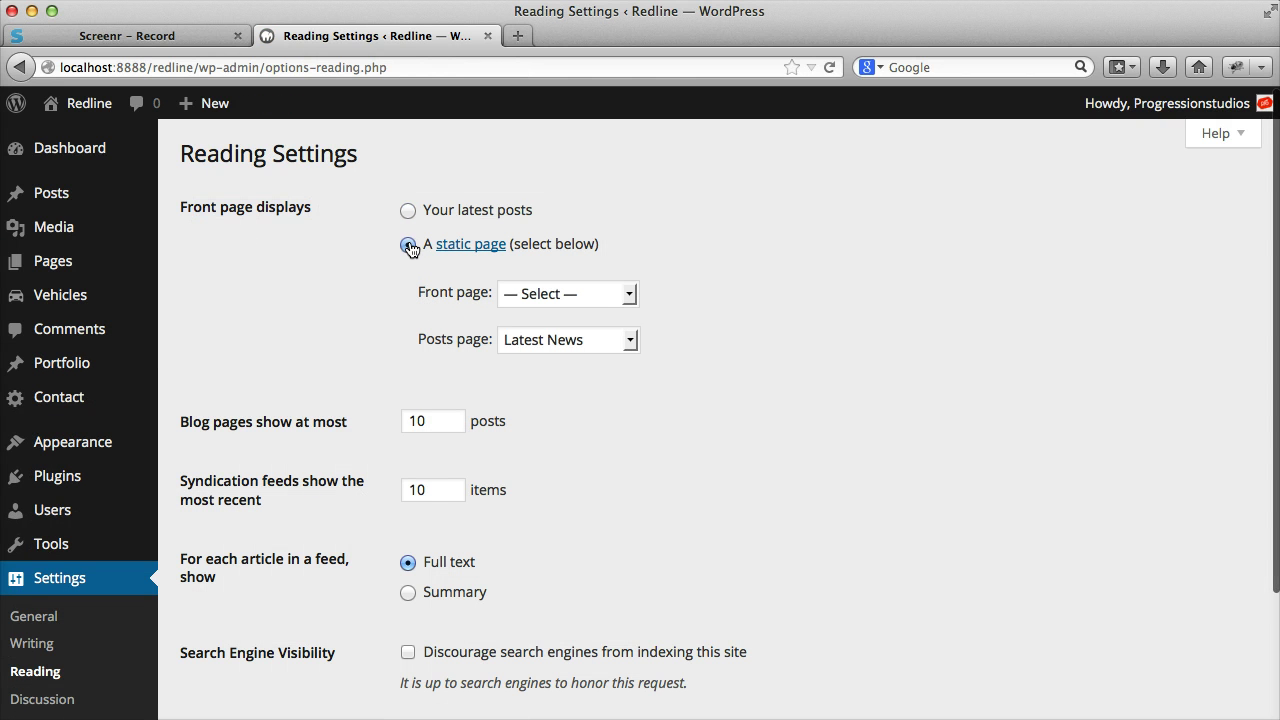
{"action": "left_click", "coordinate": [533, 293]}
{"action": "left_click", "coordinate": [551, 438]}
{"action": "scroll", "coordinate": [568, 420], "scroll_direction": "down", "scroll_amount": 3}
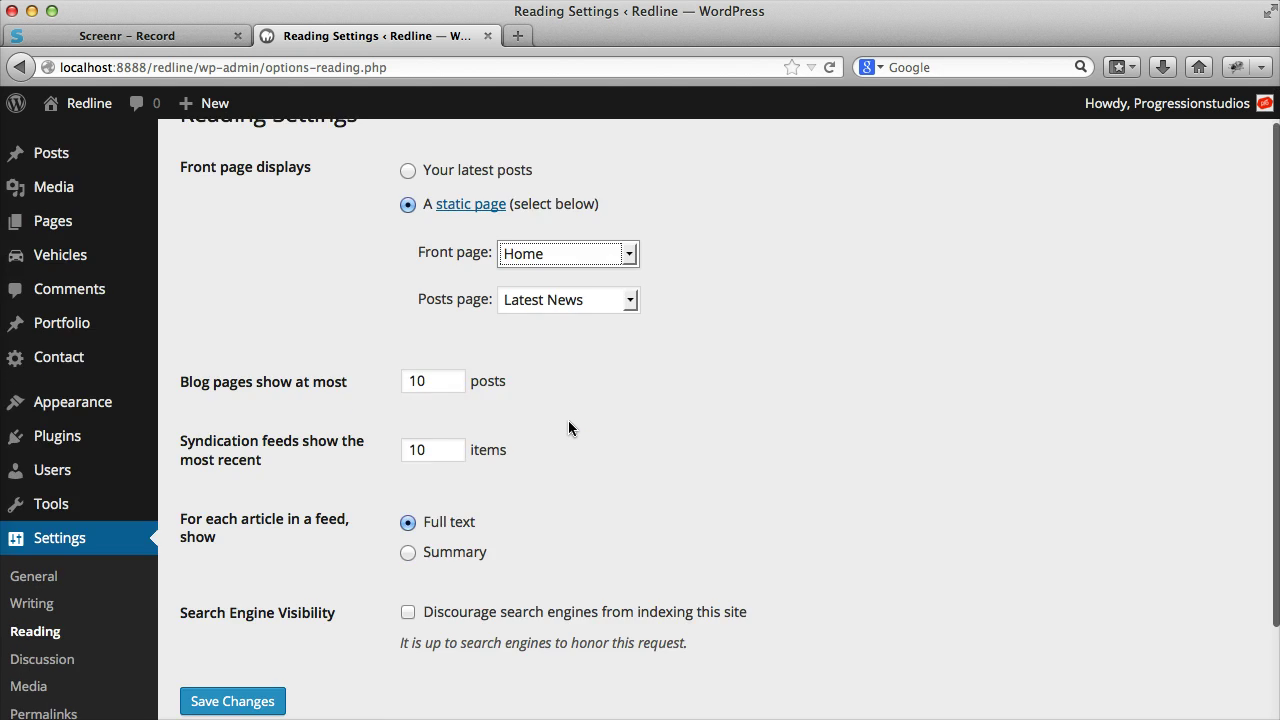
{"action": "left_click", "coordinate": [266, 592]}
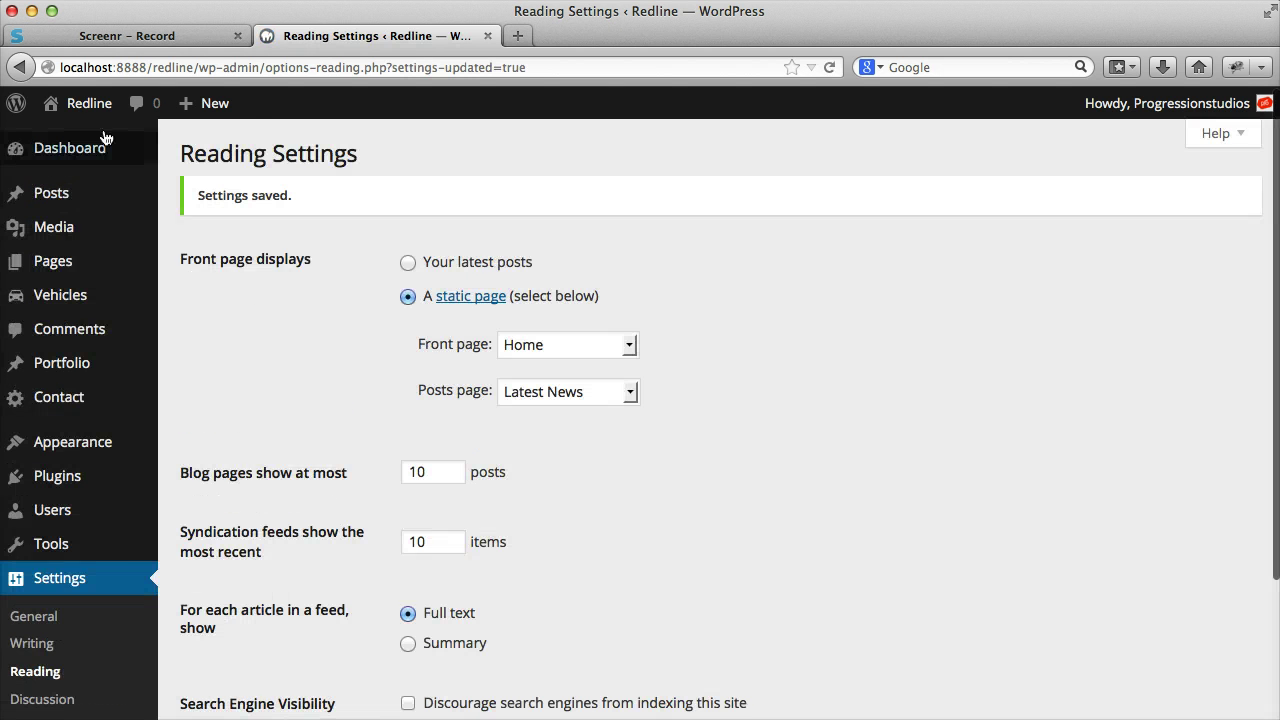
Open the Redline site's front page in a new browser tab and view it
{"action": "right_click", "coordinate": [85, 103]}
{"action": "left_click", "coordinate": [150, 113]}
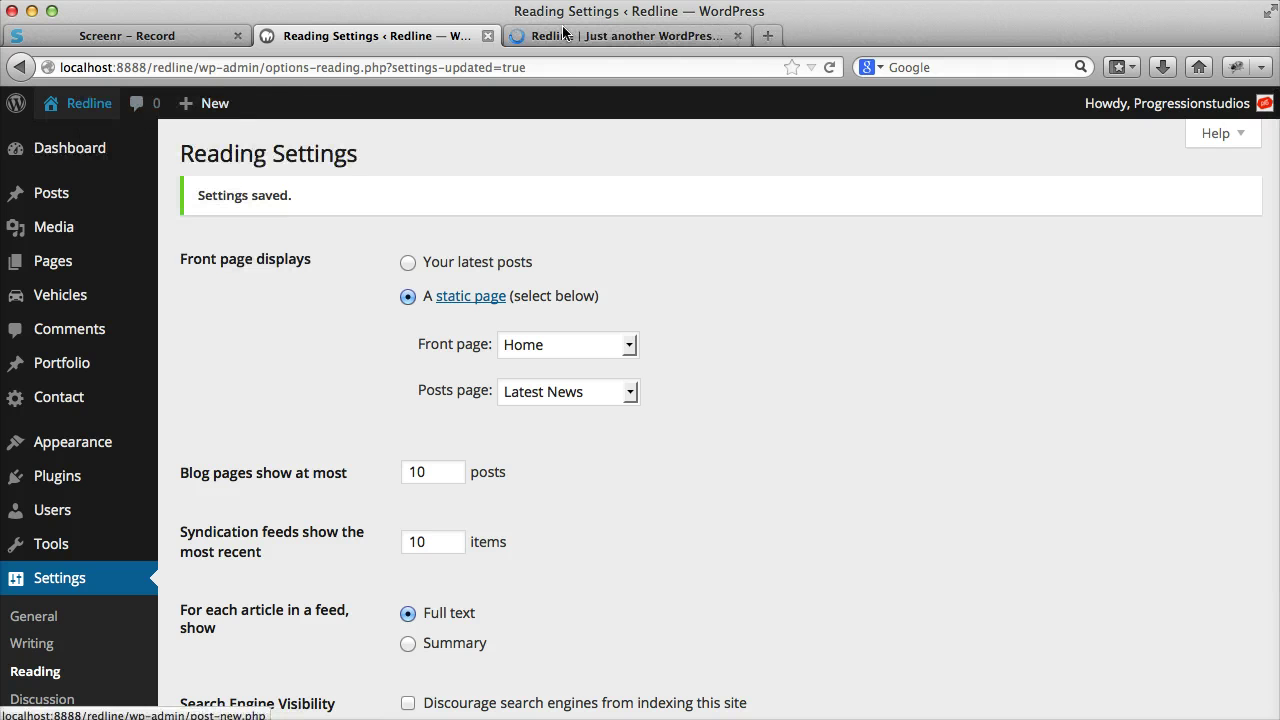
{"action": "left_click", "coordinate": [563, 37]}
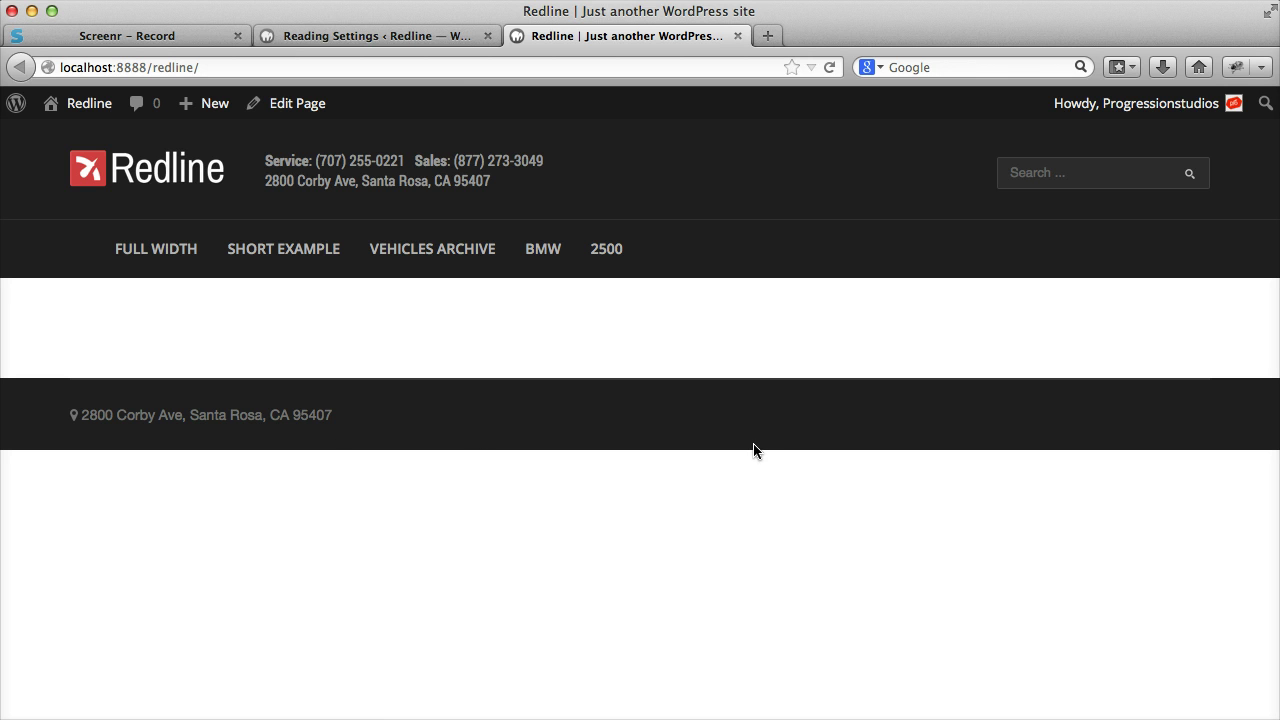
Add the text "Add content here..." to the body of the Home page, update it, and check the reloaded front page
{"action": "left_click", "coordinate": [410, 37]}
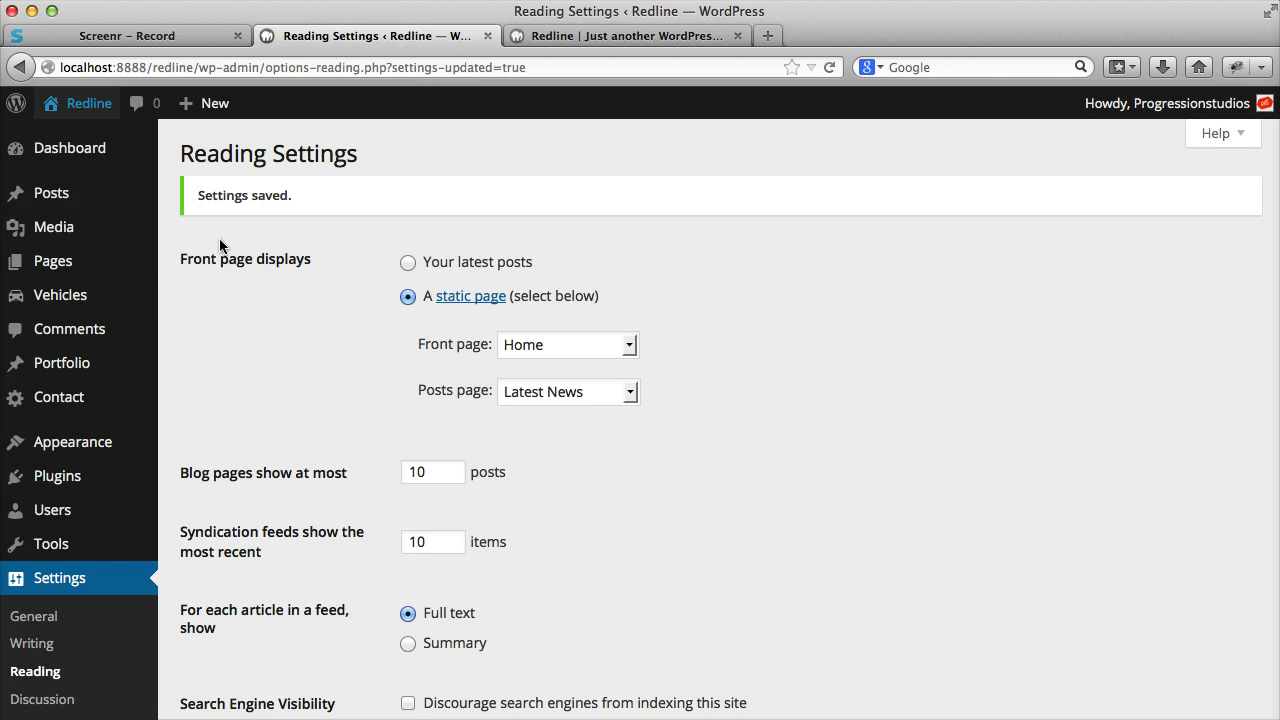
{"action": "left_click", "coordinate": [141, 265]}
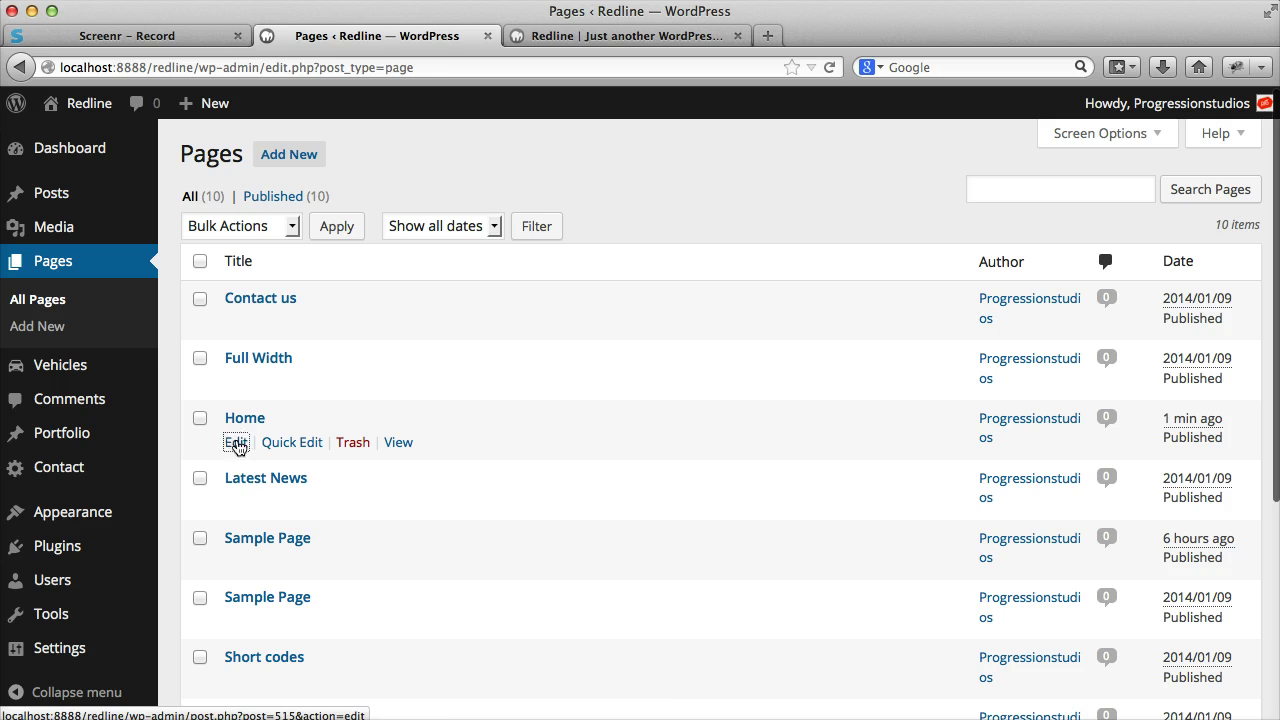
{"action": "left_click", "coordinate": [237, 443]}
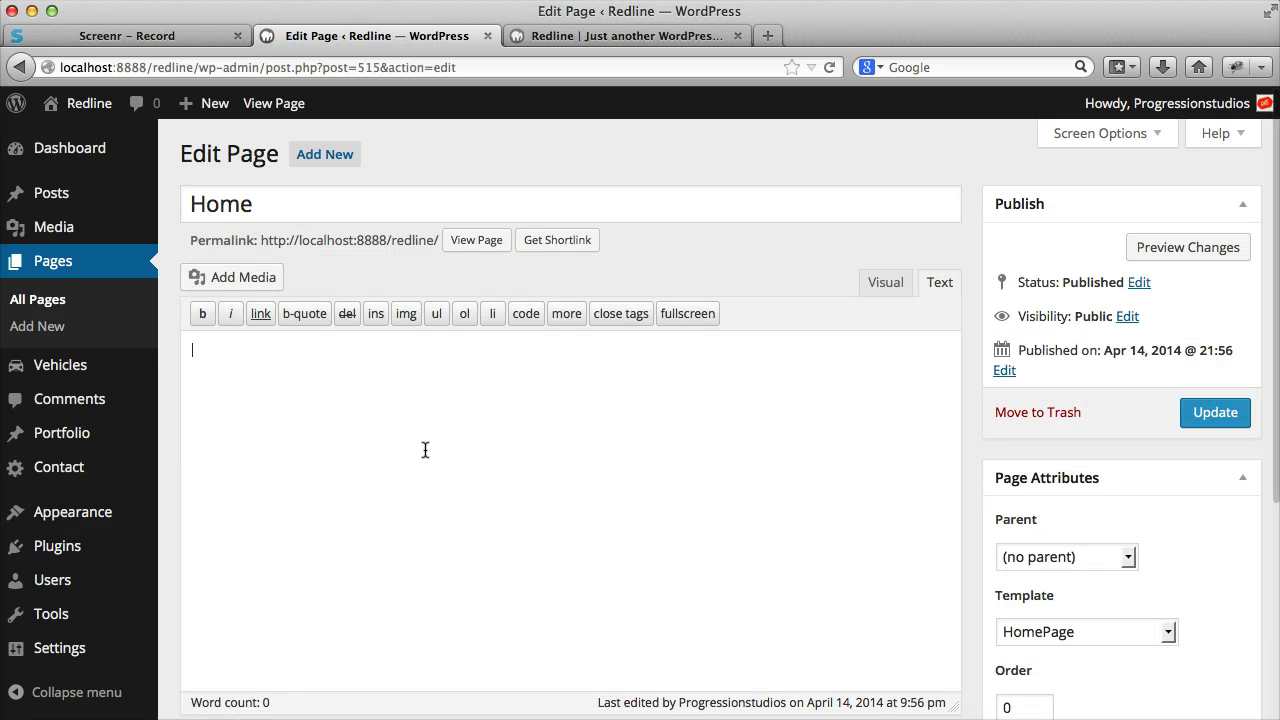
{"action": "type", "text": "Add content here..."}
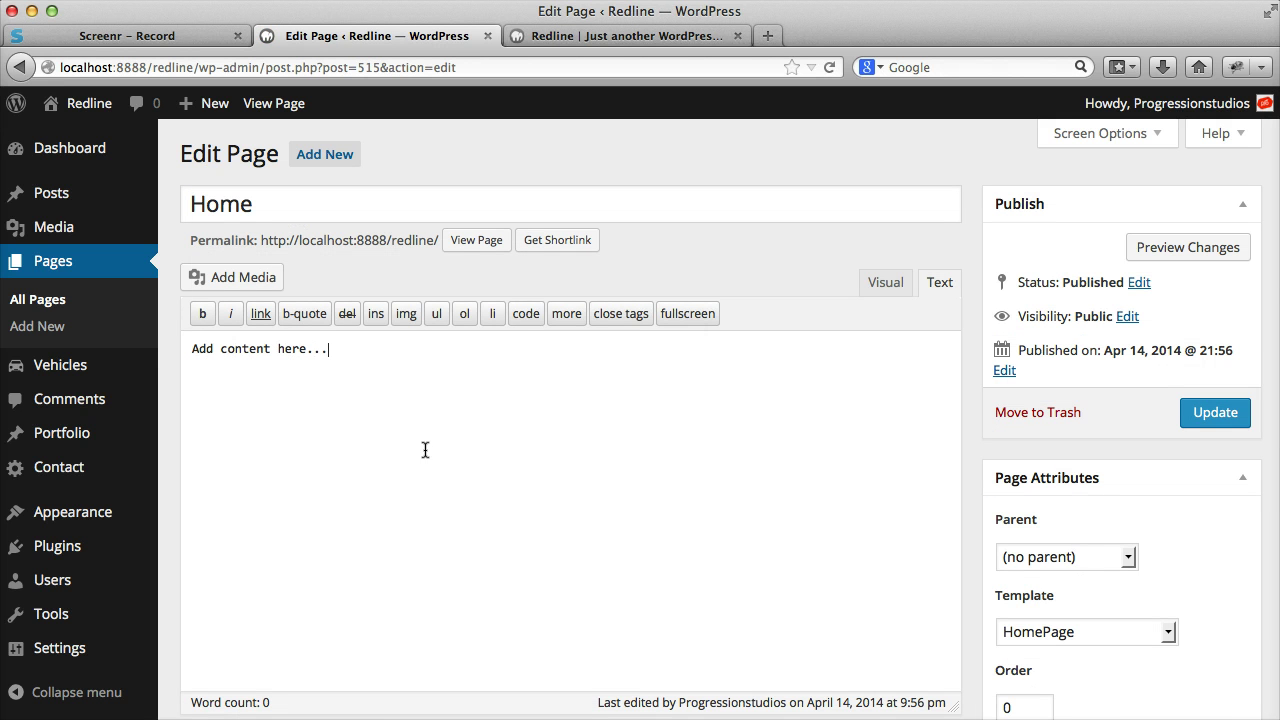
{"action": "left_click", "coordinate": [1210, 415]}
{"action": "left_click", "coordinate": [672, 35]}
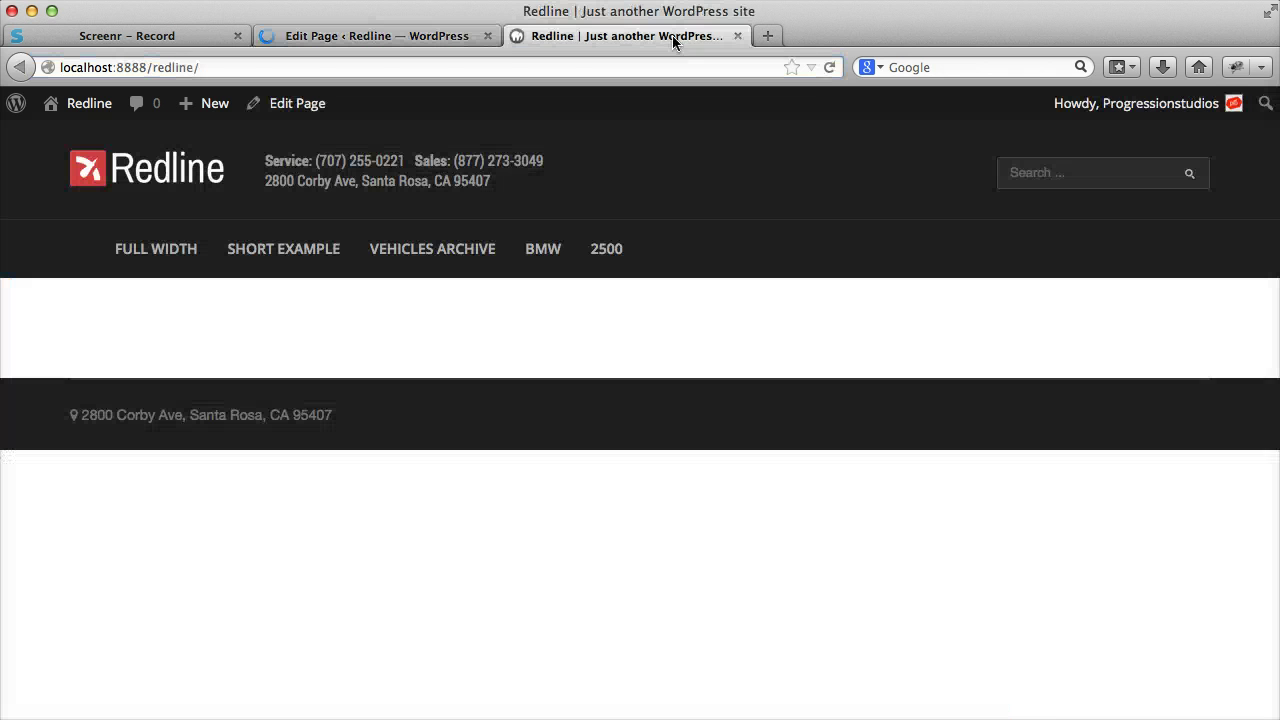
{"action": "key", "text": "super+r"}
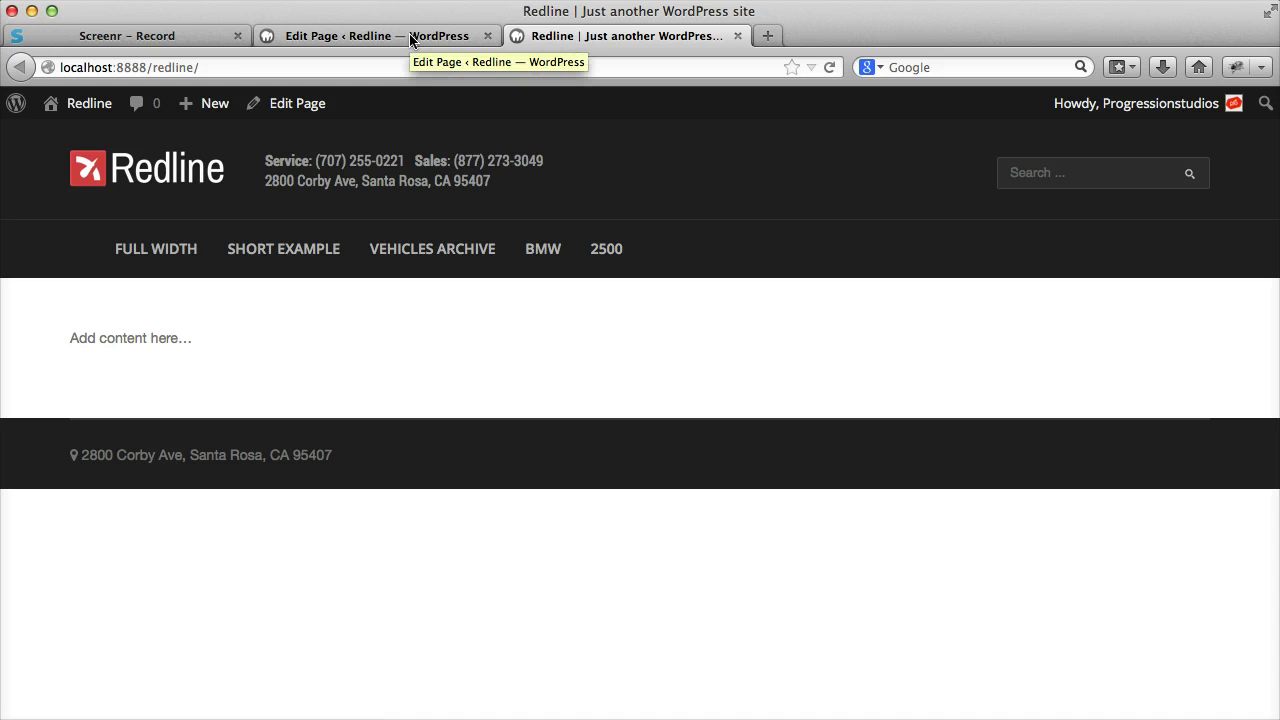
Open redline.progressionstudios.com in a new tab and examine the demo homepage's vehicle listings, image links and footer
{"action": "key", "text": "super+t"}
{"action": "type", "text": "redline.progressionstudios.com"}
{"action": "key", "text": "Return"}
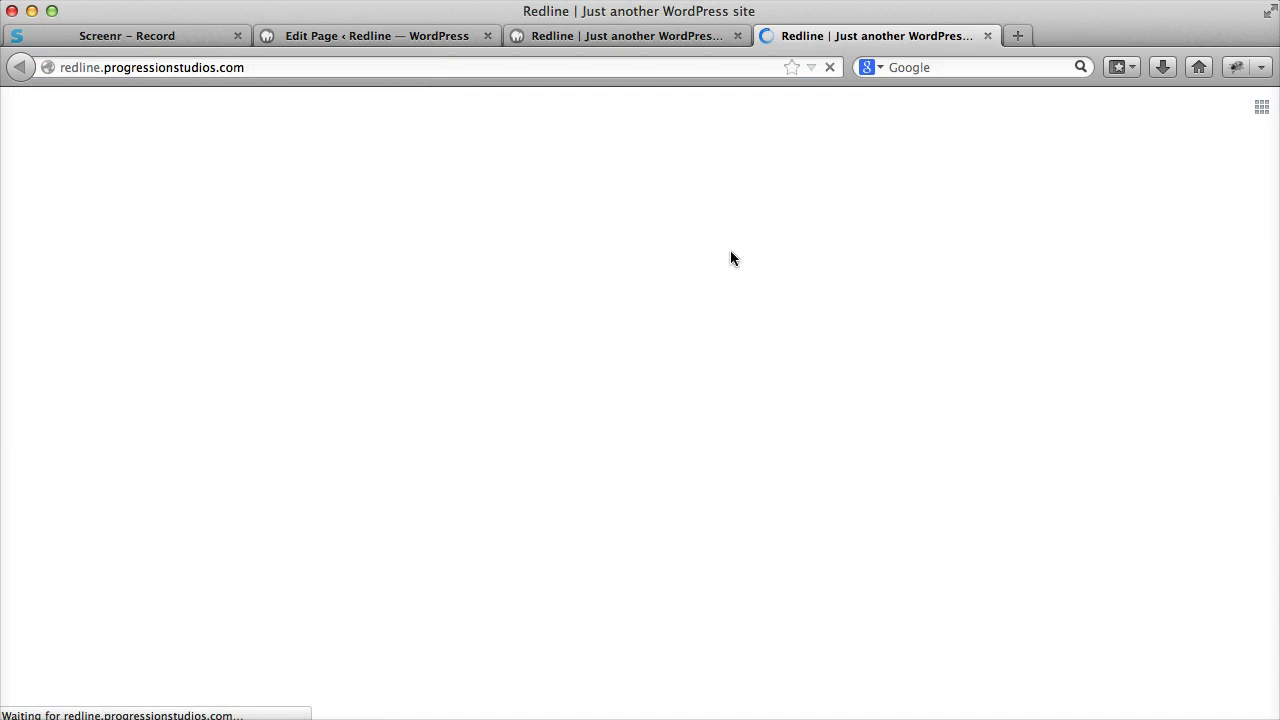
{"action": "scroll", "coordinate": [732, 257], "scroll_direction": "down", "scroll_amount": 5}
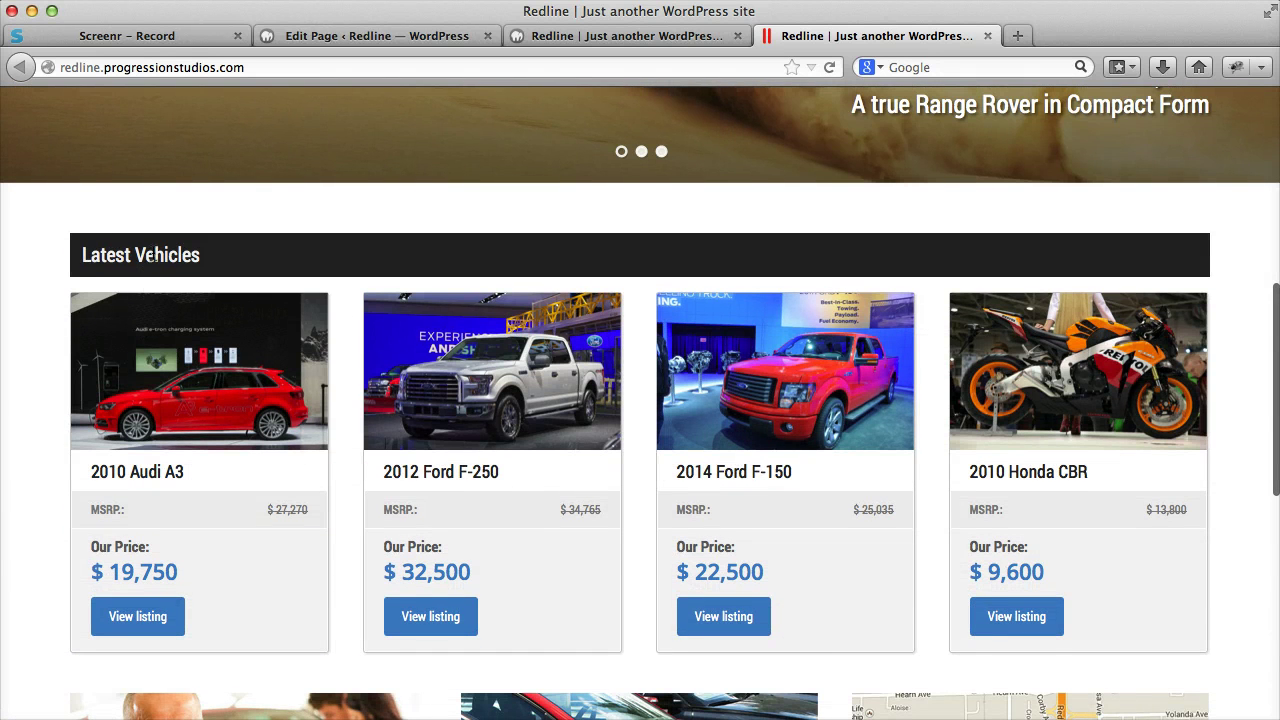
{"action": "scroll", "coordinate": [523, 320], "scroll_direction": "down", "scroll_amount": 10}
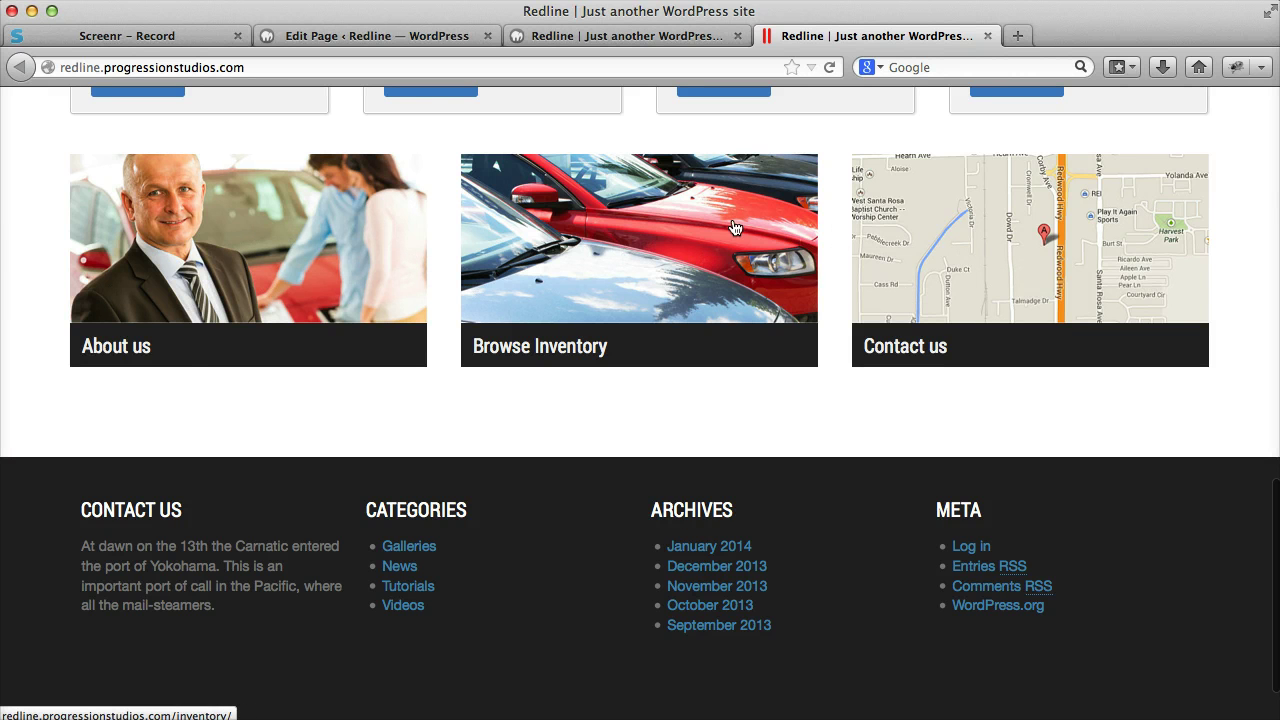
{"action": "scroll", "coordinate": [905, 230], "scroll_direction": "up", "scroll_amount": 2}
{"action": "scroll", "coordinate": [905, 230], "scroll_direction": "down", "scroll_amount": 3}
{"action": "scroll", "coordinate": [905, 230], "scroll_direction": "up", "scroll_amount": 5}
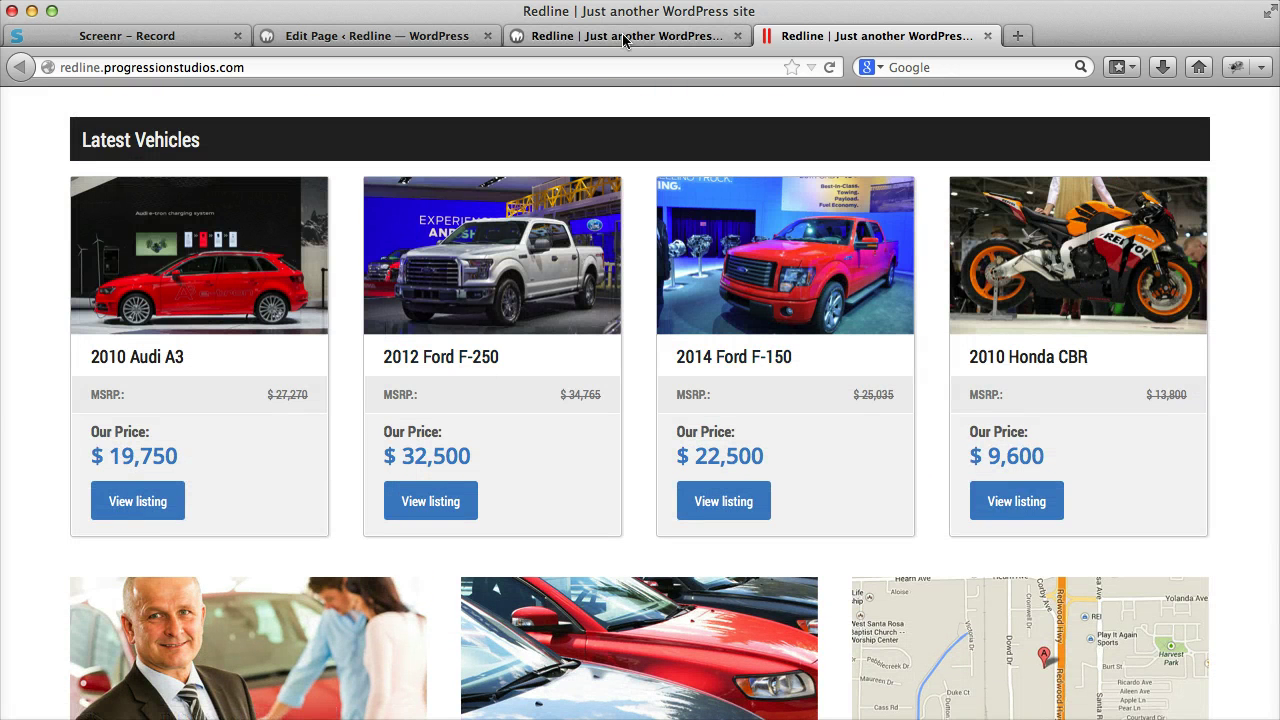
Return to the local site's admin, open the widget management, and expand the Homepage Content area with the Sidebar area collapsed
{"action": "left_click", "coordinate": [678, 30]}
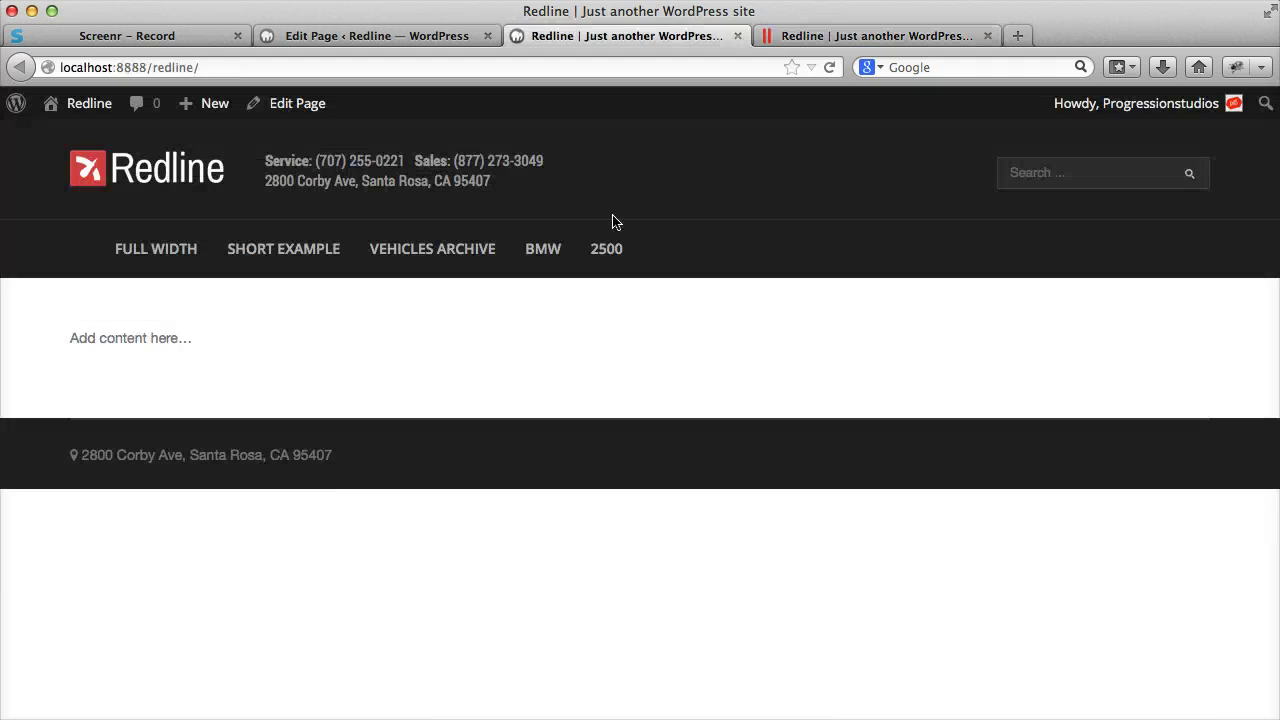
{"action": "left_click", "coordinate": [397, 38]}
{"action": "mouse_move", "coordinate": [100, 512]}
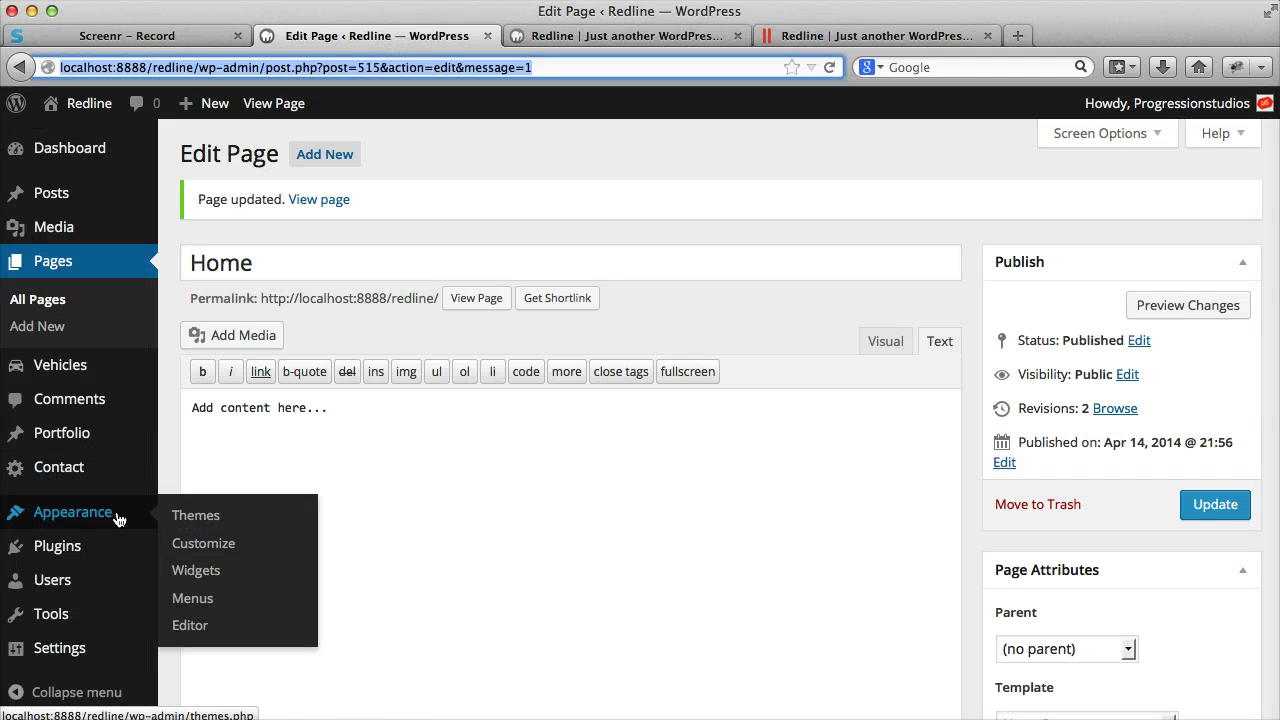
{"action": "left_click", "coordinate": [196, 569]}
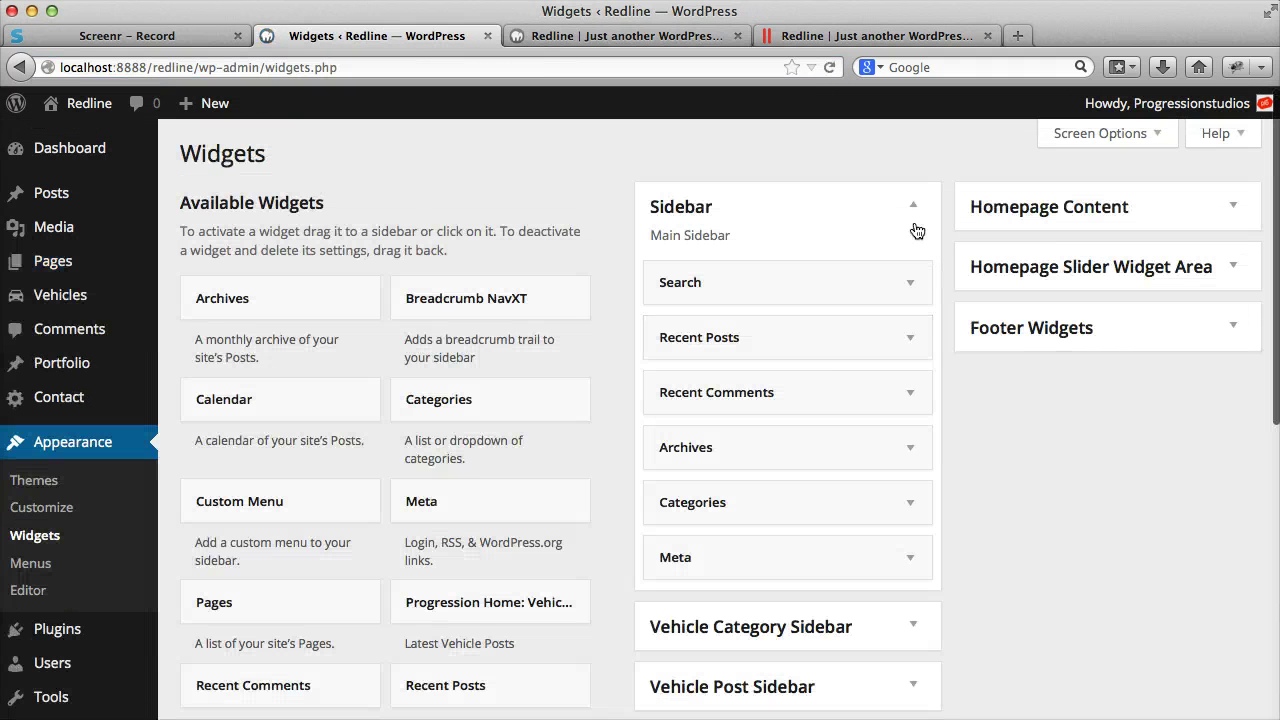
{"action": "left_click", "coordinate": [913, 212]}
{"action": "left_click", "coordinate": [1069, 208]}
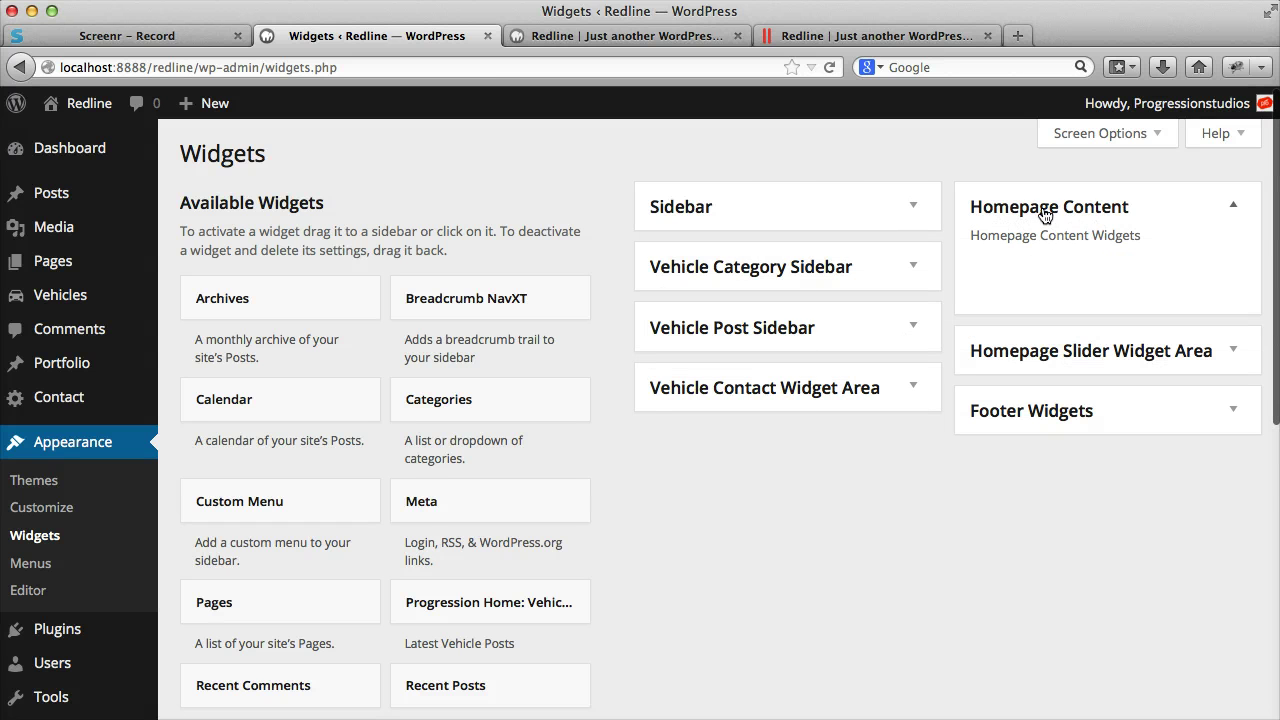
Add the Progression Home: Vehicle Posts widget to Homepage Content and save it with title "Latest Vehicles", 4 posts and 4 columns
{"action": "scroll", "coordinate": [600, 420], "scroll_direction": "down", "scroll_amount": 3}
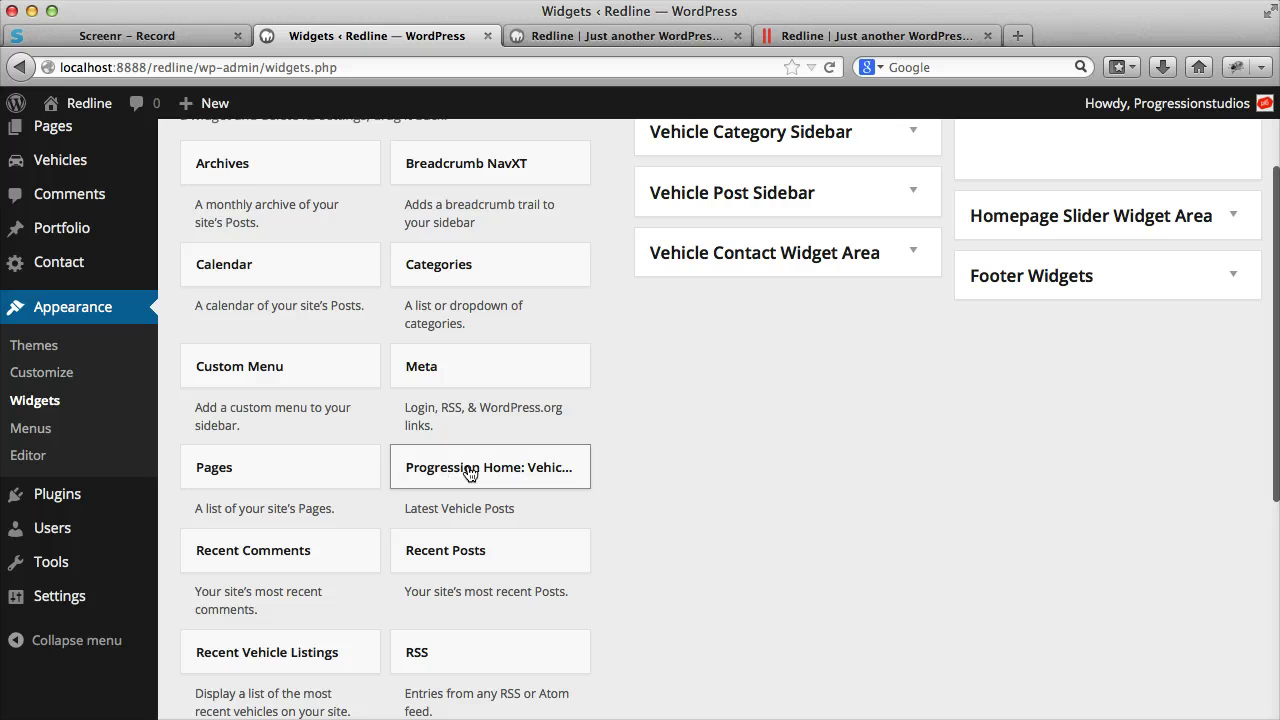
{"action": "scroll", "coordinate": [488, 467], "scroll_direction": "up", "scroll_amount": 3}
{"action": "left_click_drag", "start_coordinate": [520, 602], "coordinate": [946, 320]}
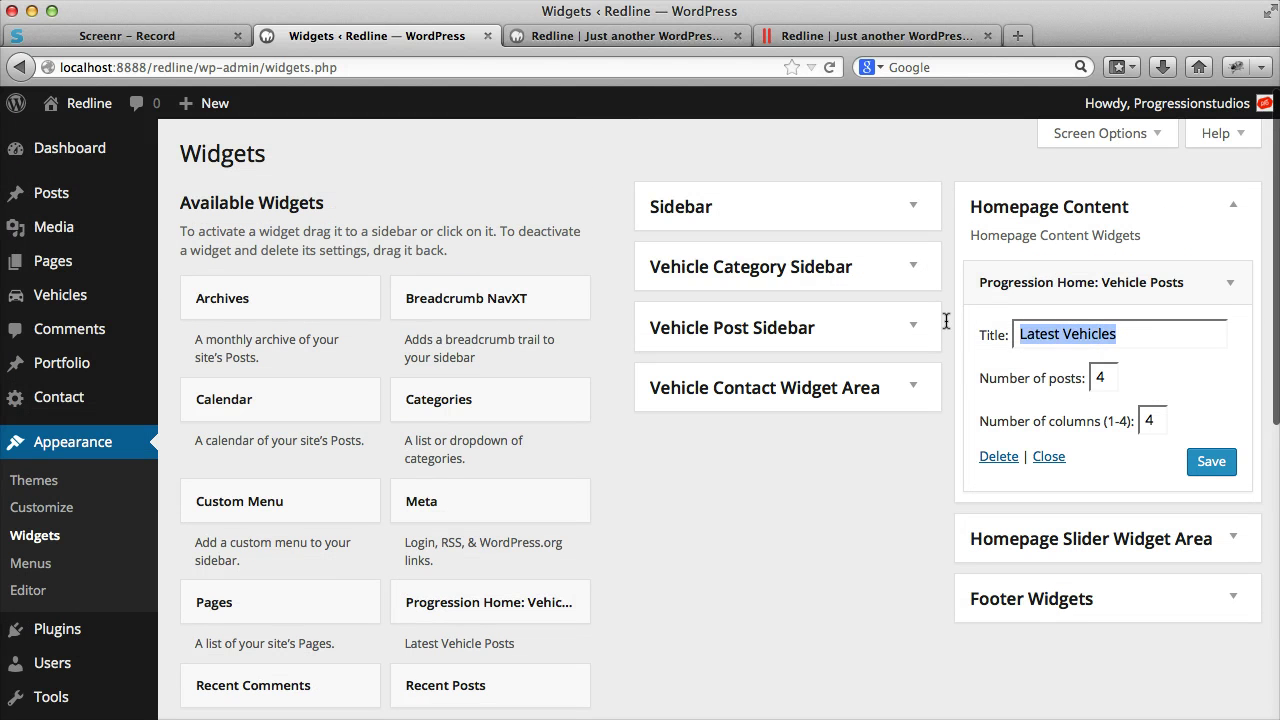
{"action": "left_click", "coordinate": [1087, 388]}
{"action": "left_click", "coordinate": [1215, 462]}
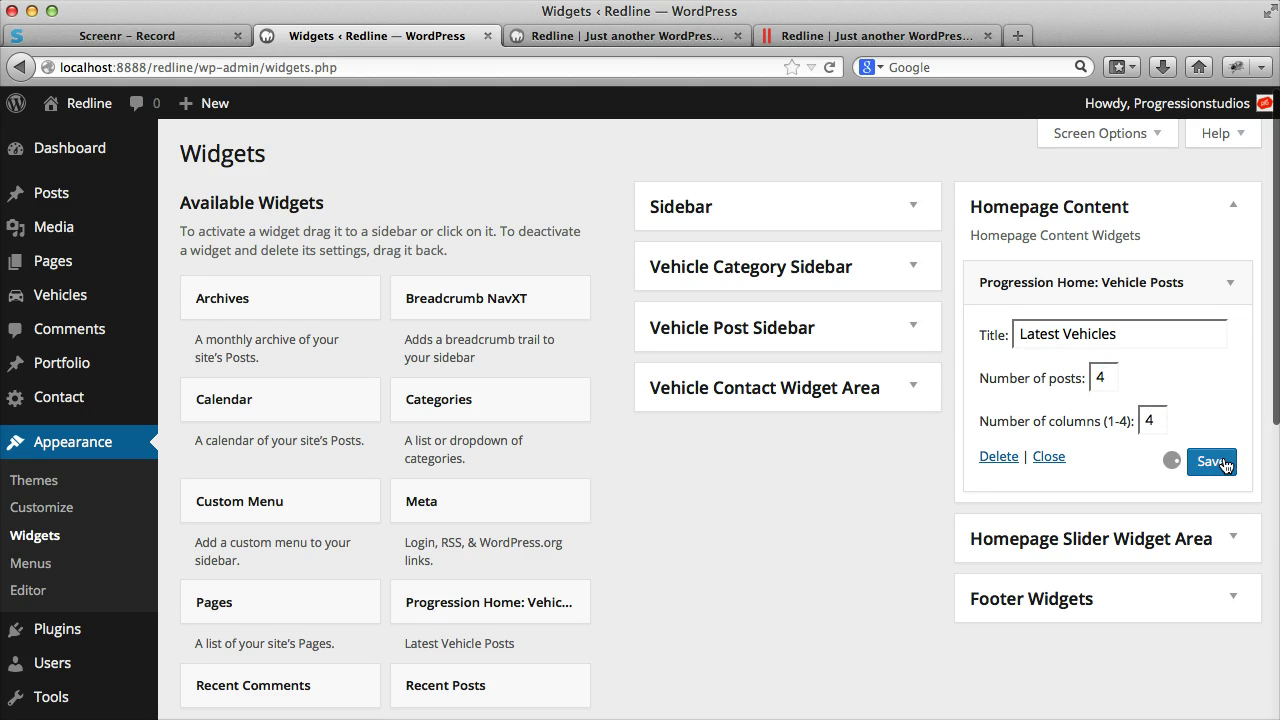
Reload the local site's front page and review the Latest Vehicles section
{"action": "left_click", "coordinate": [668, 37]}
{"action": "key", "text": "super+r"}
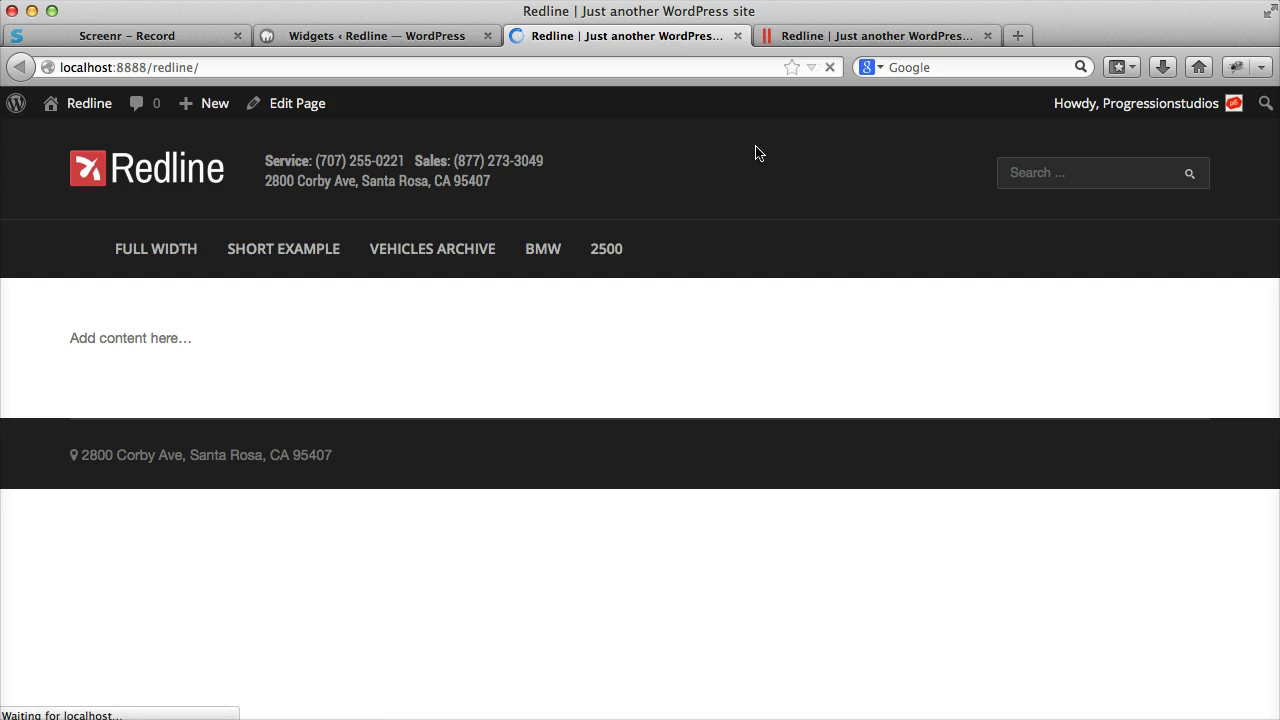
{"action": "scroll", "coordinate": [771, 171], "scroll_direction": "down", "scroll_amount": 3}
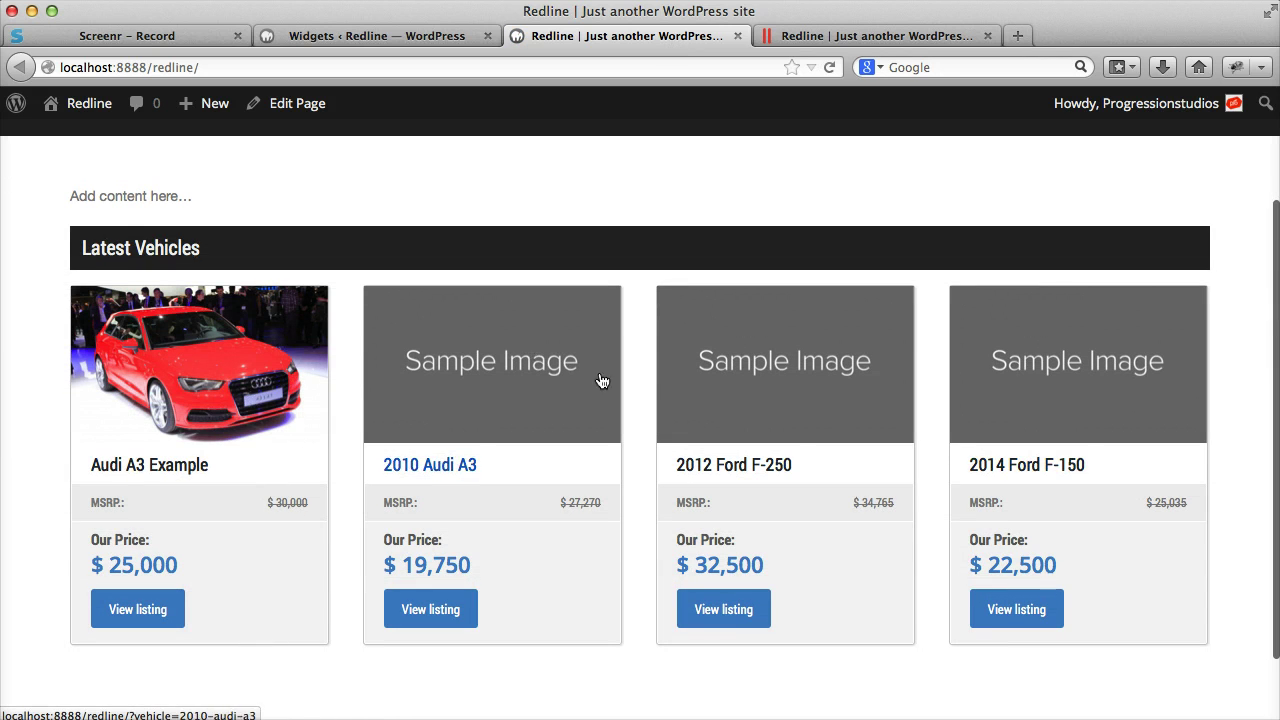
Set the Latest Vehicles widget to 3 posts and 3 columns, save it, and reload the local front page
{"action": "left_click", "coordinate": [445, 36]}
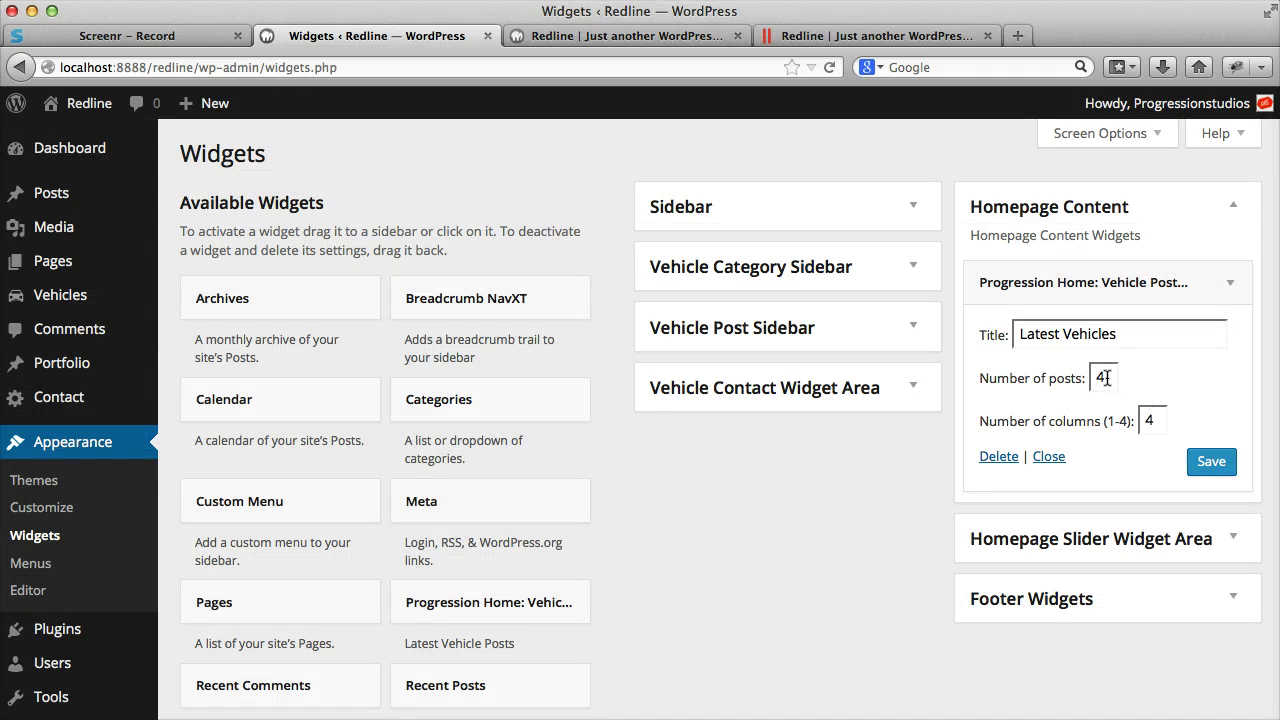
{"action": "type", "text": "3"}
{"action": "left_click", "coordinate": [1211, 461]}
{"action": "left_click", "coordinate": [620, 36]}
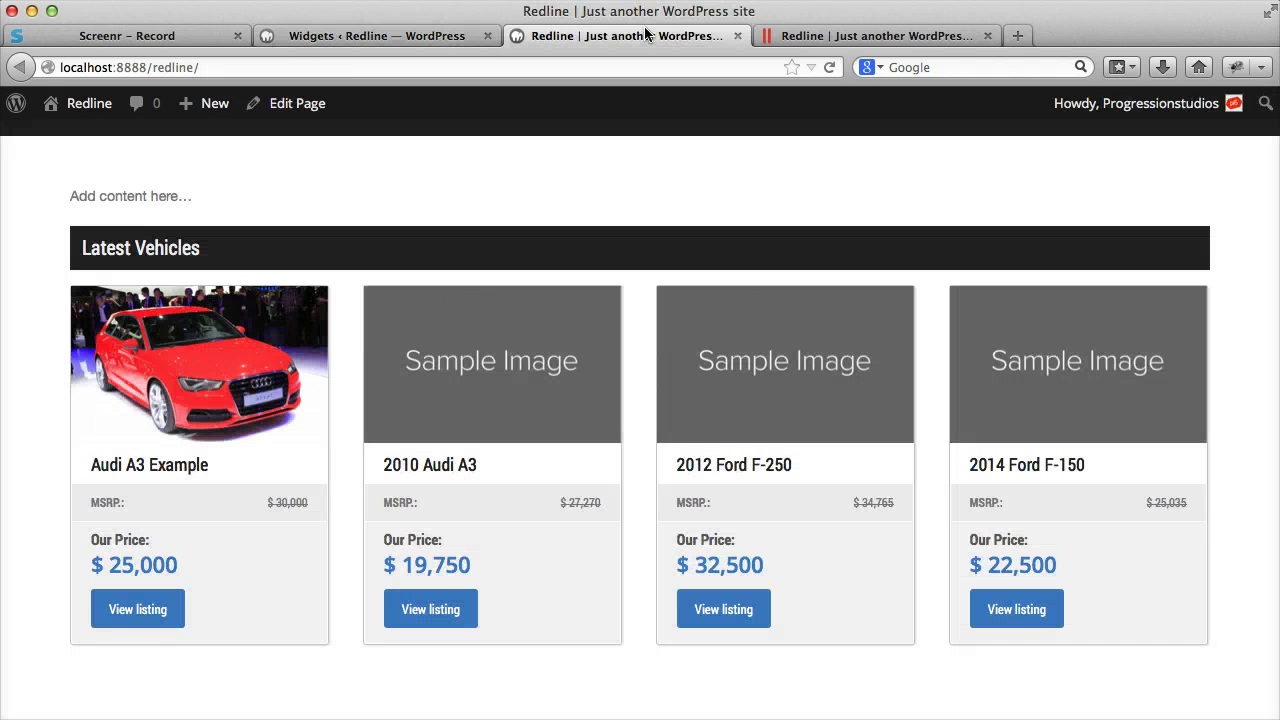
{"action": "key", "text": "super+r"}
Set the Latest Vehicles widget's number of columns to 6, save it, and check the reloaded front page
{"action": "left_click", "coordinate": [409, 40]}
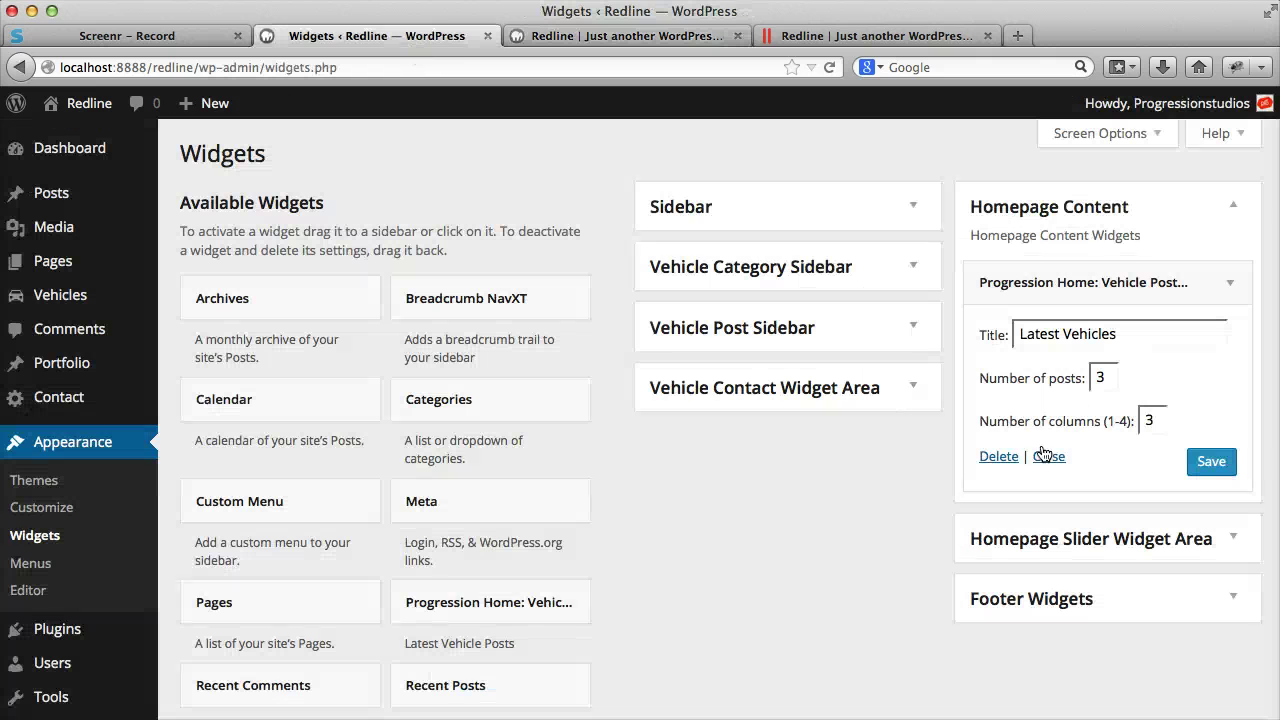
{"action": "type", "text": "36"}
{"action": "left_click", "coordinate": [1222, 464]}
{"action": "type", "text": "6"}
{"action": "left_click", "coordinate": [1222, 463]}
{"action": "left_click", "coordinate": [691, 35]}
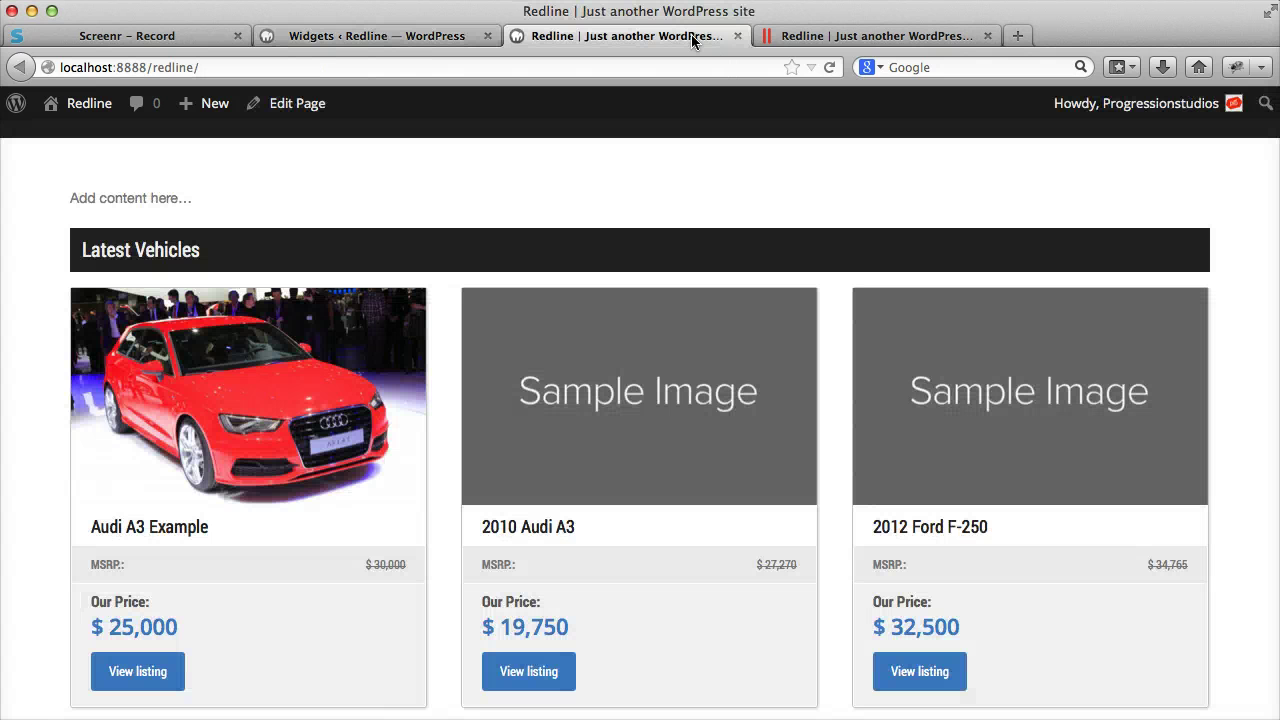
{"action": "key", "text": "super+r"}
{"action": "scroll", "coordinate": [889, 281], "scroll_direction": "down", "scroll_amount": 4}
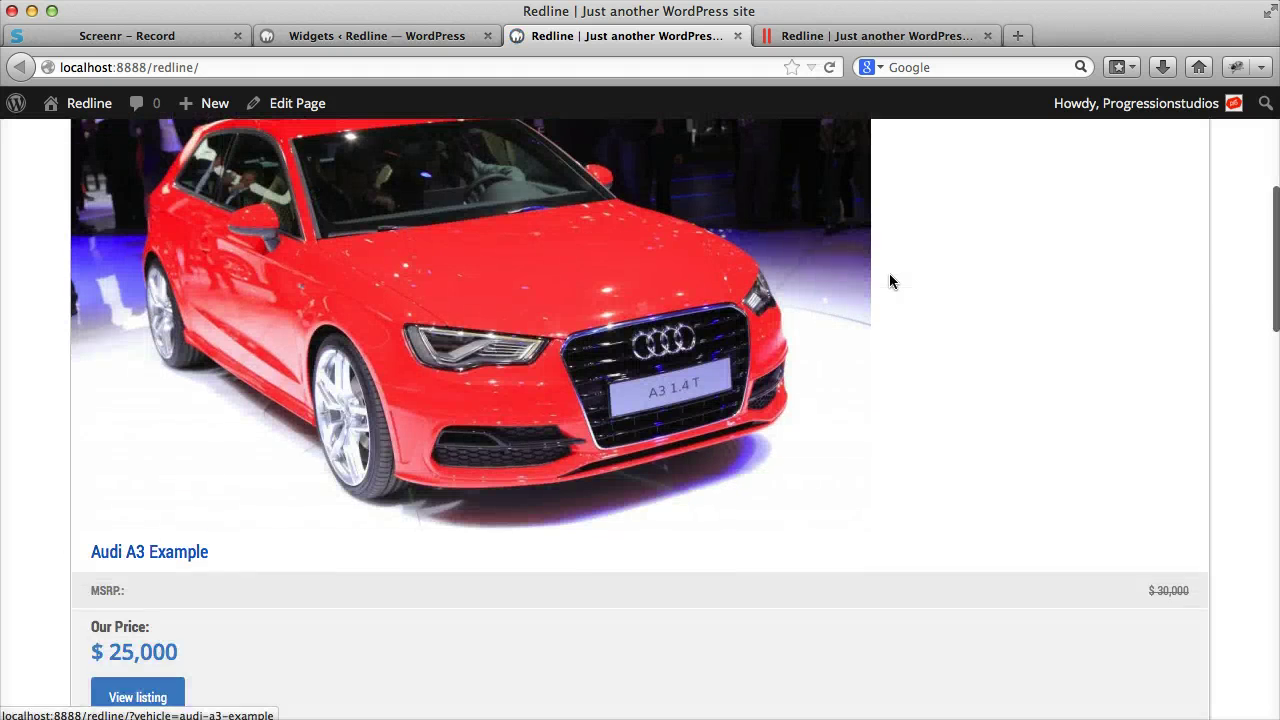
Set the Latest Vehicles widget in Homepage Content to 6 posts and 3 columns, and save it
{"action": "left_click", "coordinate": [381, 38]}
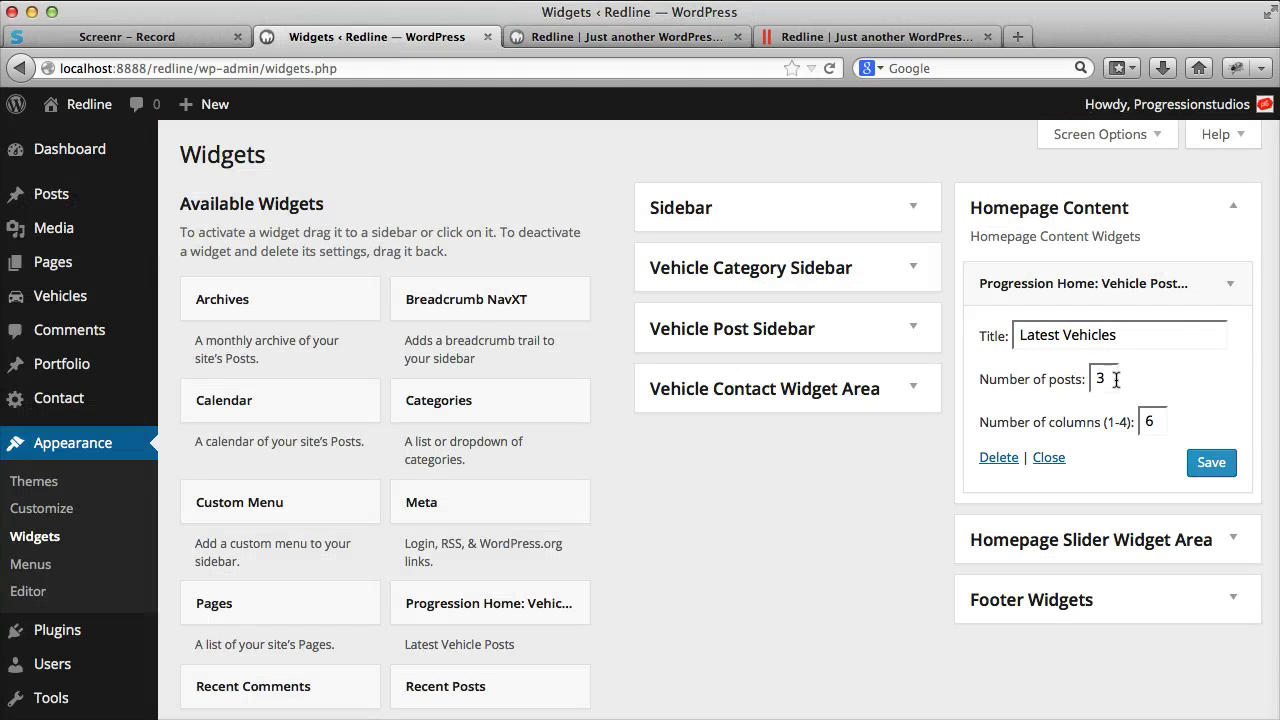
{"action": "left_click", "coordinate": [1162, 423]}
{"action": "type", "text": "33"}
{"action": "key", "text": "Escape"}
{"action": "key", "text": "BackSpace"}
{"action": "key", "text": "BackSpace"}
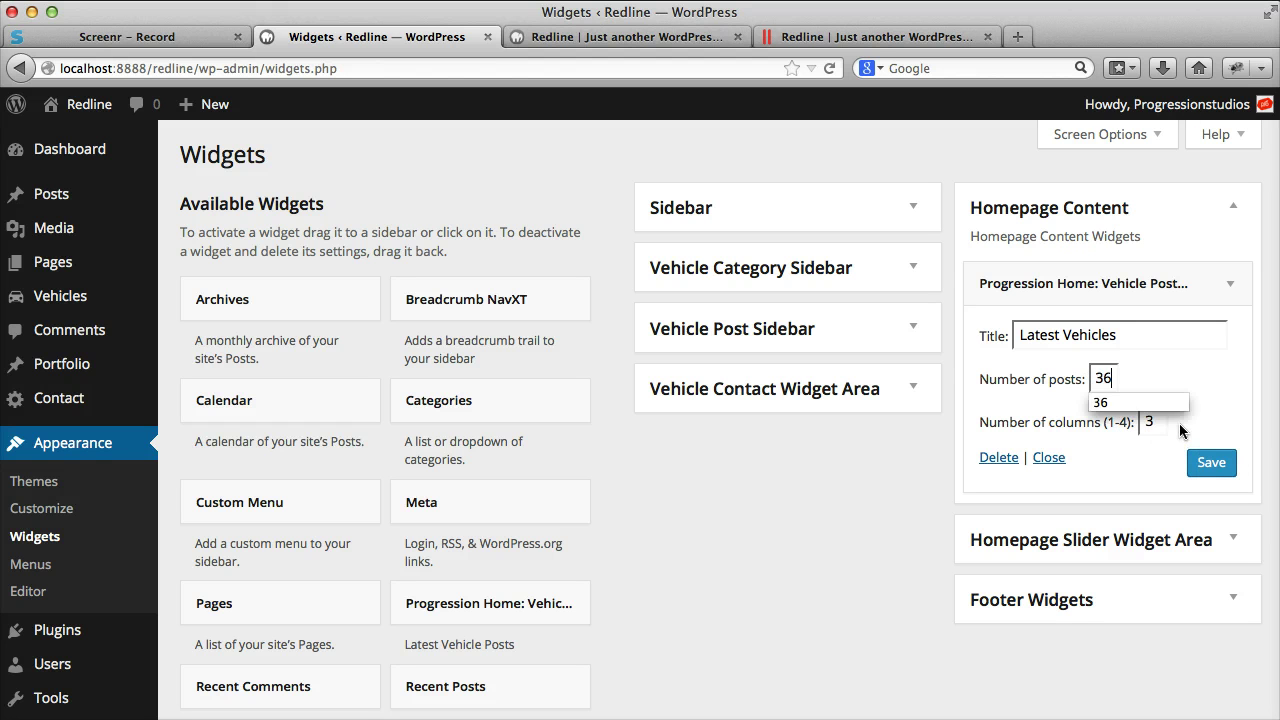
{"action": "type", "text": "6"}
{"action": "left_click", "coordinate": [1203, 463]}
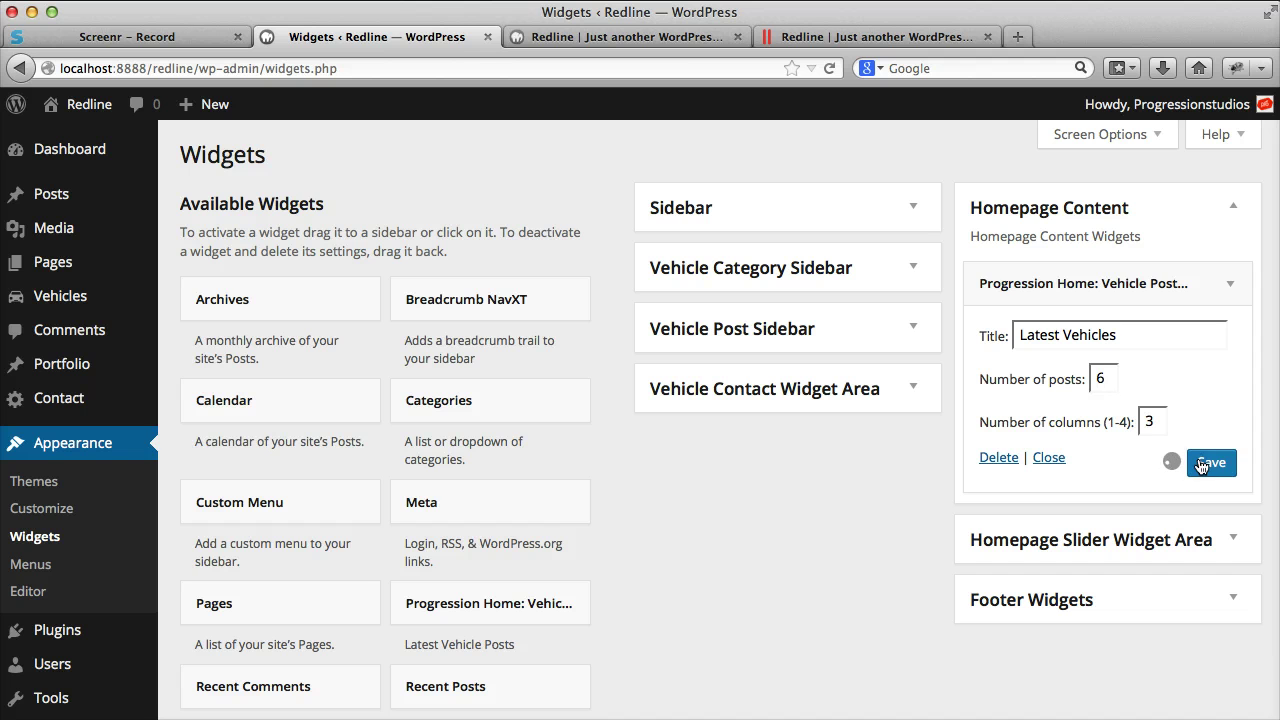
Review the layout and row spacing of the Latest Vehicles grid on the local site's front page
{"action": "left_click", "coordinate": [676, 40]}
{"action": "scroll", "coordinate": [800, 187], "scroll_direction": "down", "scroll_amount": 5}
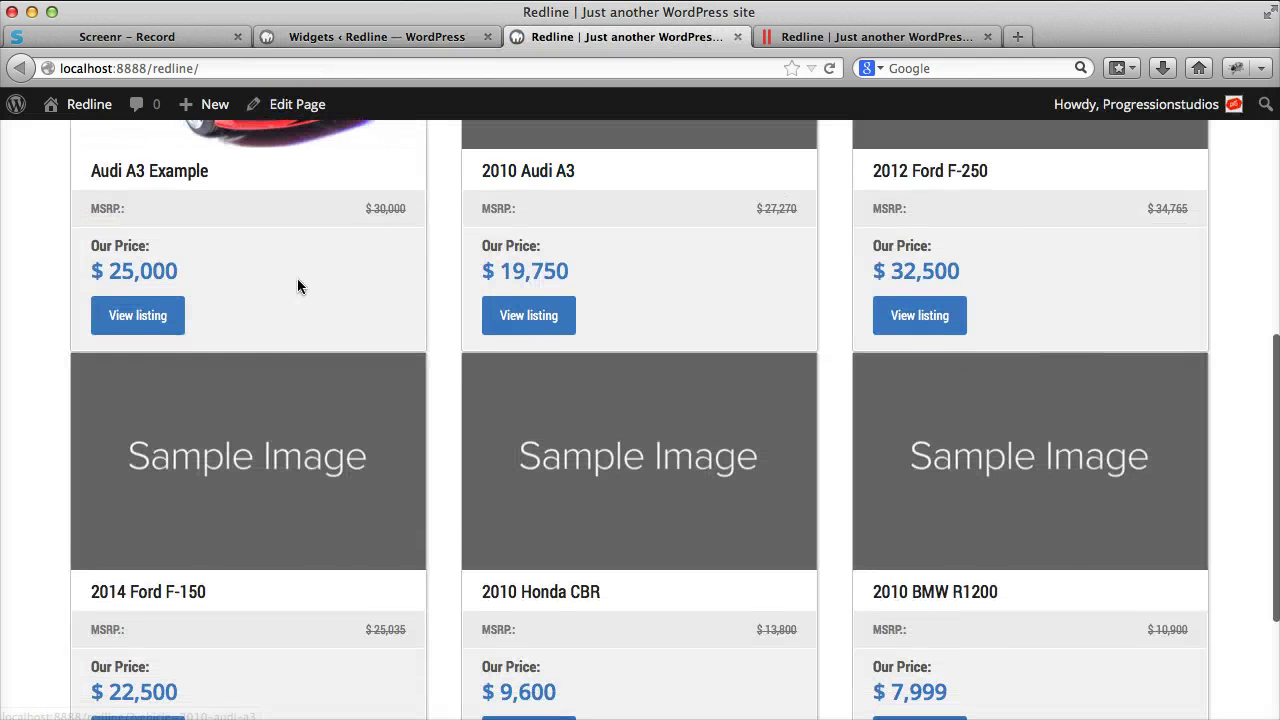
{"action": "scroll", "coordinate": [380, 300], "scroll_direction": "up", "scroll_amount": 10}
{"action": "scroll", "coordinate": [983, 480], "scroll_direction": "down", "scroll_amount": 6}
{"action": "scroll", "coordinate": [983, 482], "scroll_direction": "up", "scroll_amount": 5}
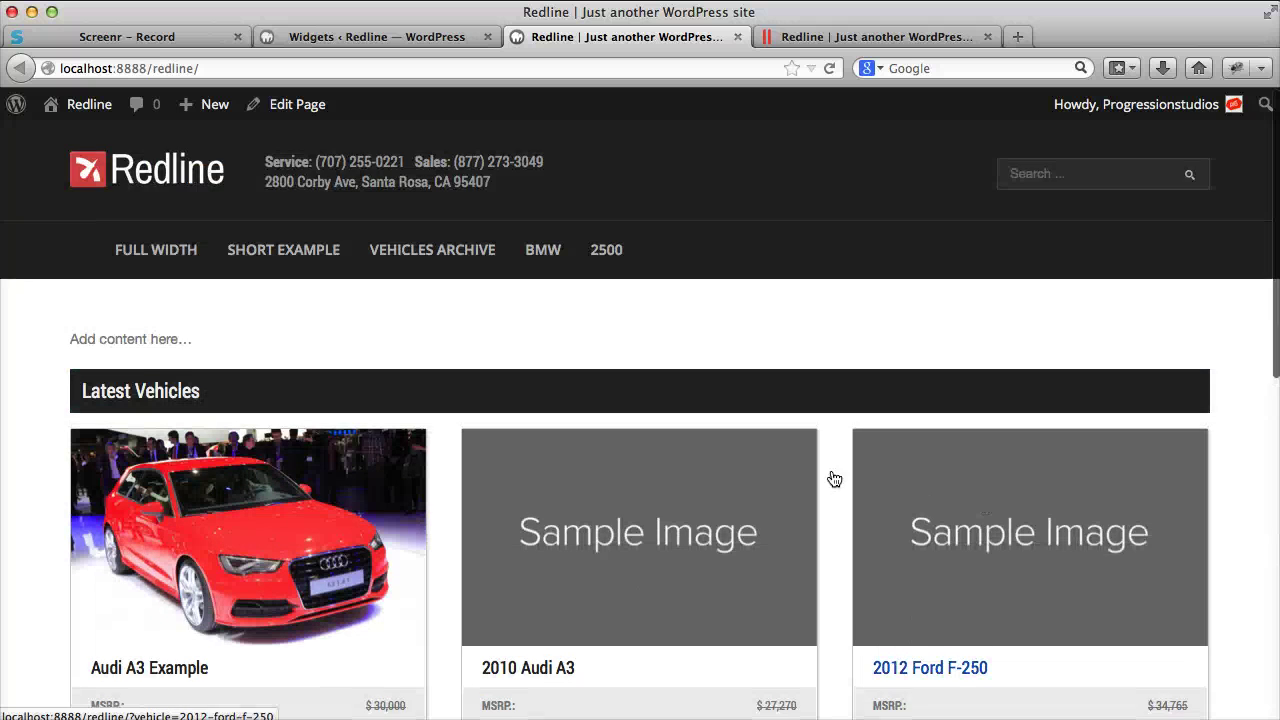
{"action": "scroll", "coordinate": [150, 660], "scroll_direction": "down", "scroll_amount": 3}
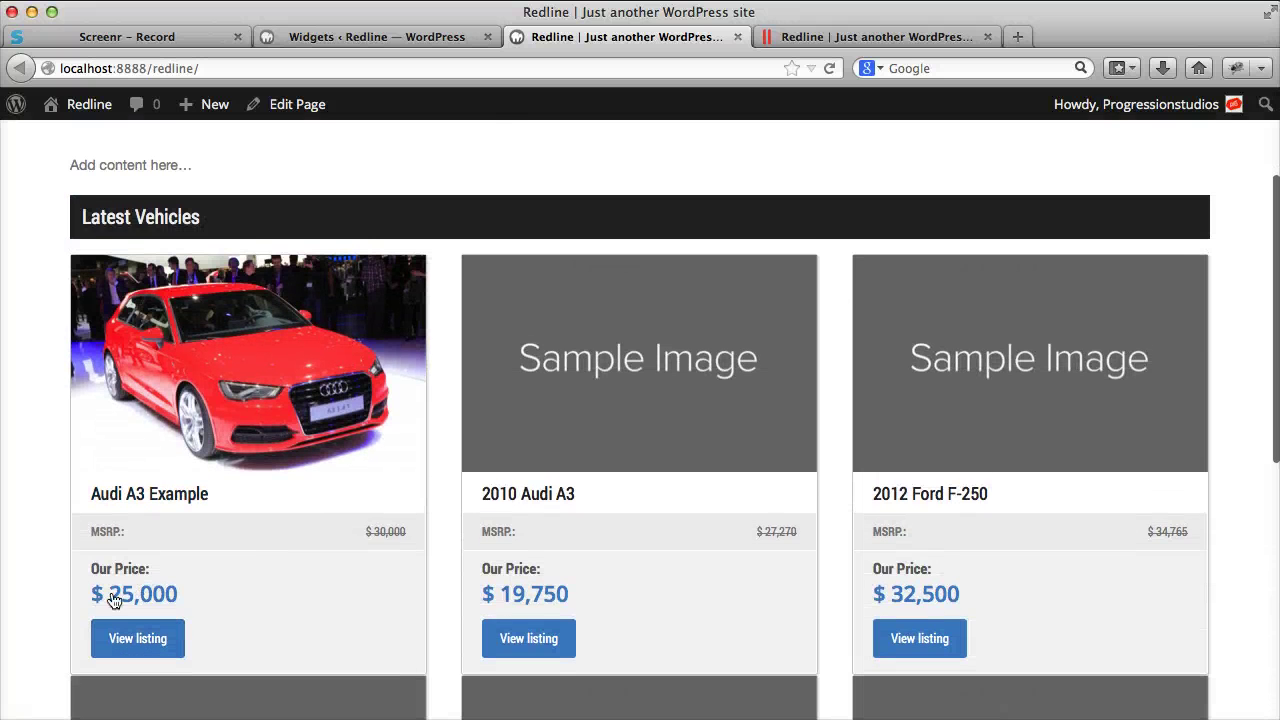
{"action": "scroll", "coordinate": [113, 598], "scroll_direction": "up", "scroll_amount": 3}
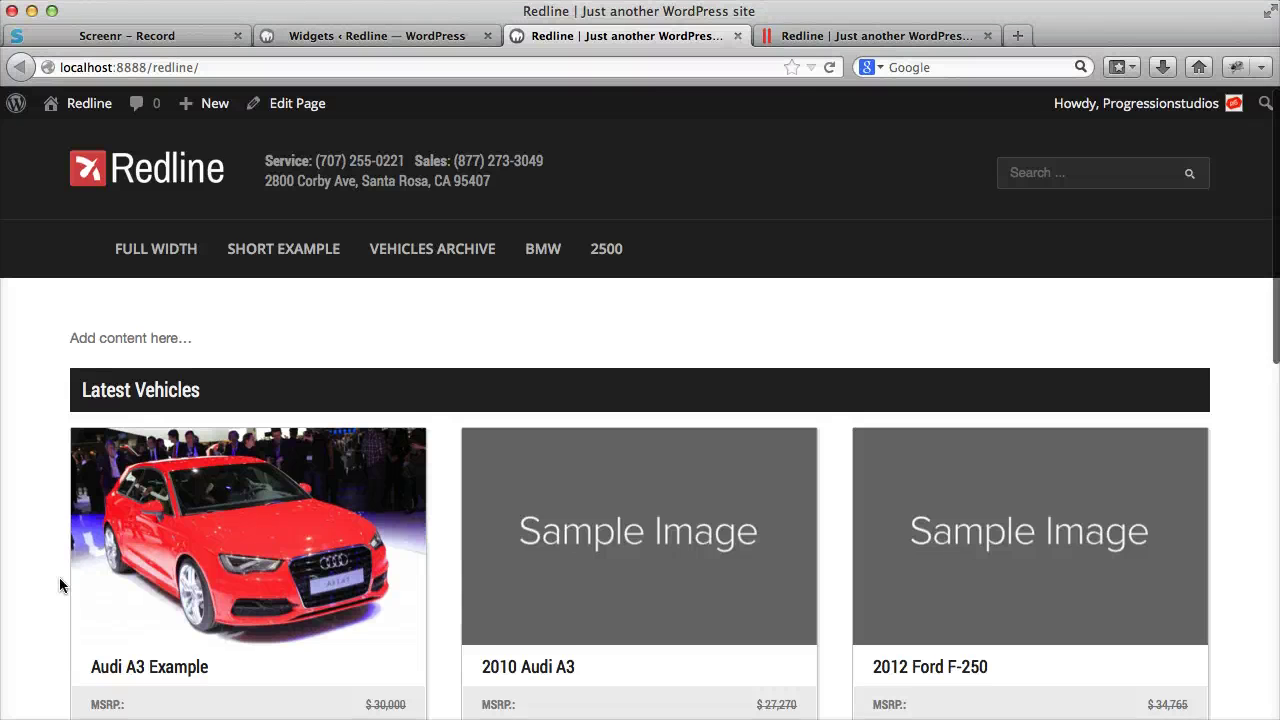
{"action": "scroll", "coordinate": [60, 580], "scroll_direction": "down", "scroll_amount": 10}
{"action": "scroll", "coordinate": [60, 580], "scroll_direction": "up", "scroll_amount": 8}
{"action": "scroll", "coordinate": [60, 580], "scroll_direction": "down", "scroll_amount": 4}
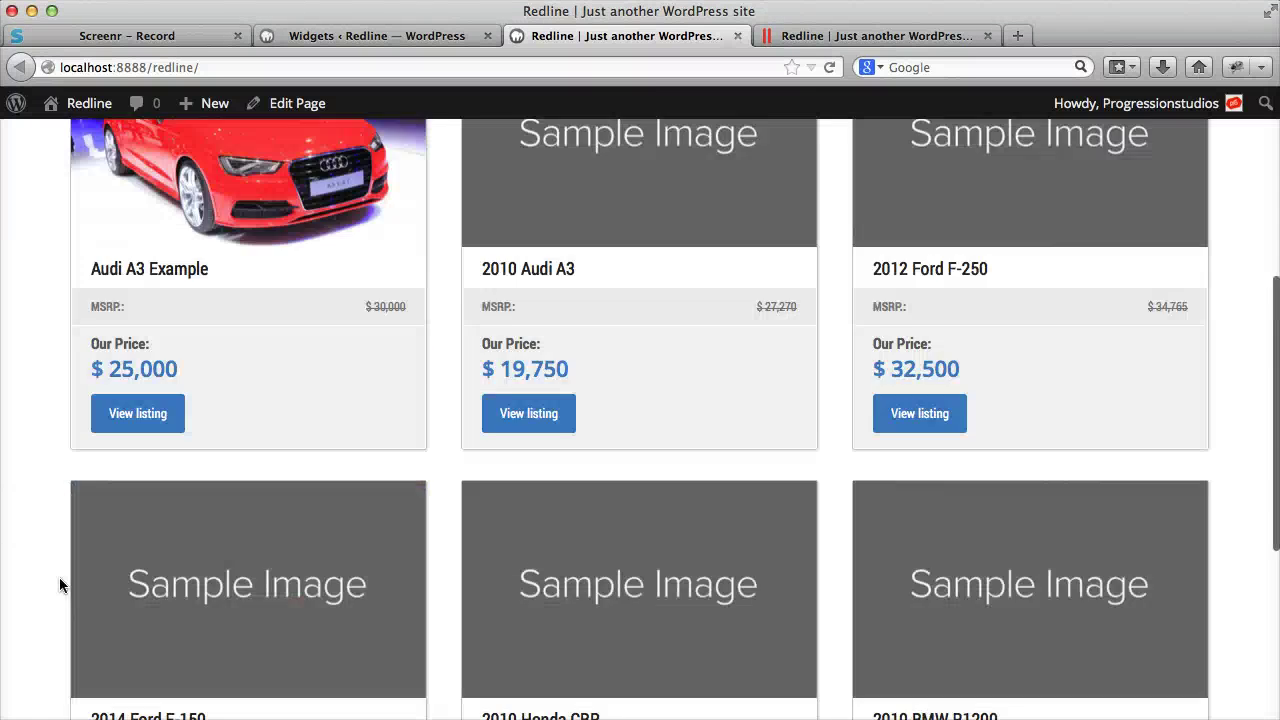
{"action": "scroll", "coordinate": [59, 577], "scroll_direction": "down", "scroll_amount": 5}
{"action": "scroll", "coordinate": [872, 350], "scroll_direction": "up", "scroll_amount": 10}
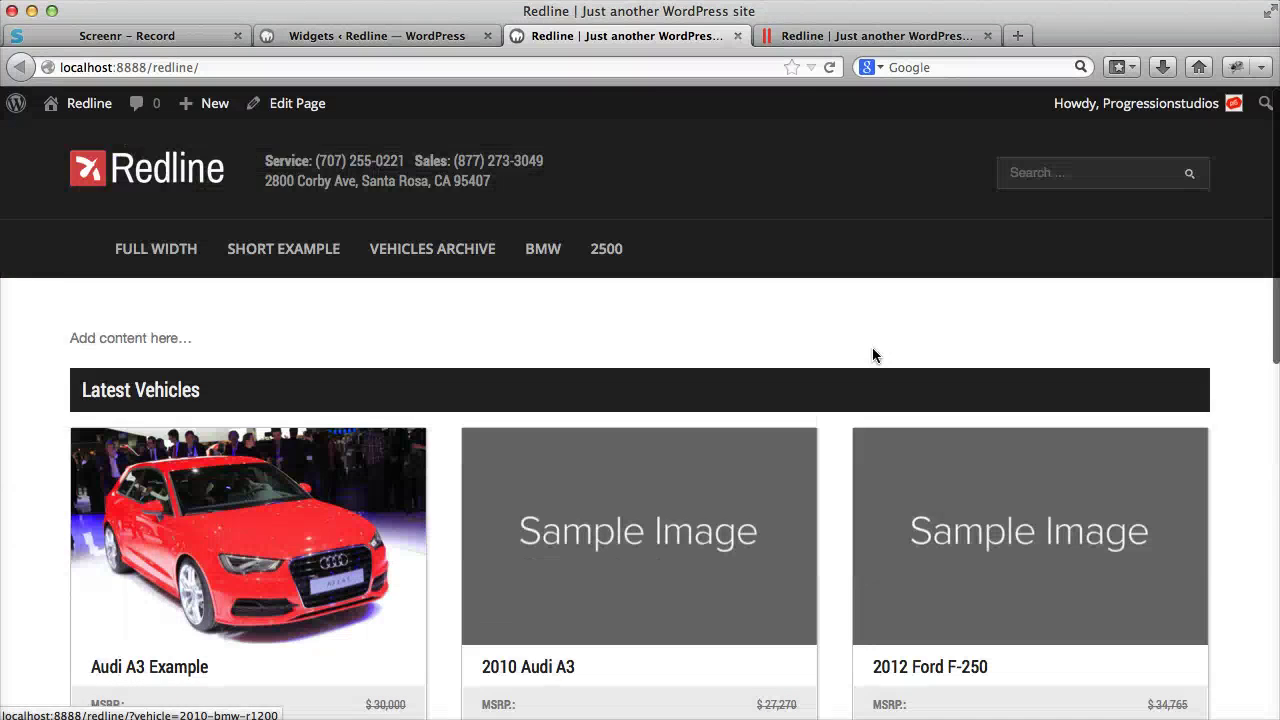
Return to the widget management and collapse the Vehicle Posts widget in Homepage Content
{"action": "left_click", "coordinate": [430, 37]}
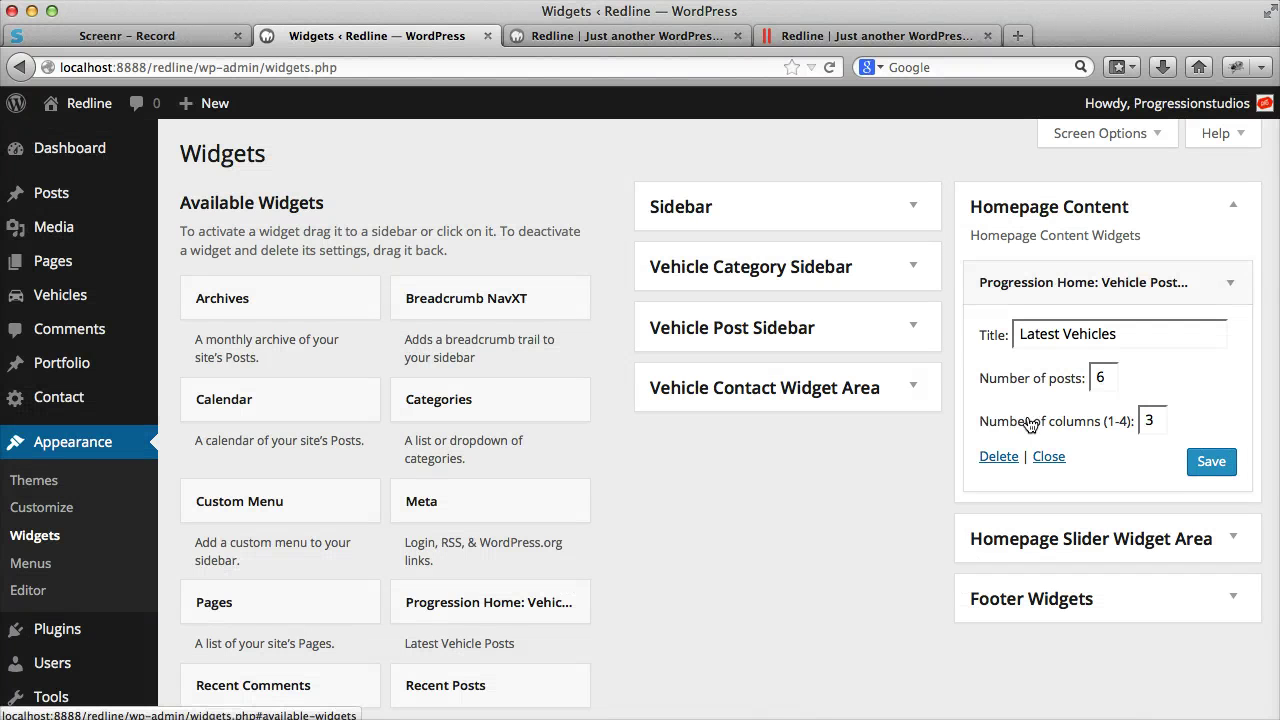
{"action": "scroll", "coordinate": [1029, 424], "scroll_direction": "down", "scroll_amount": 1}
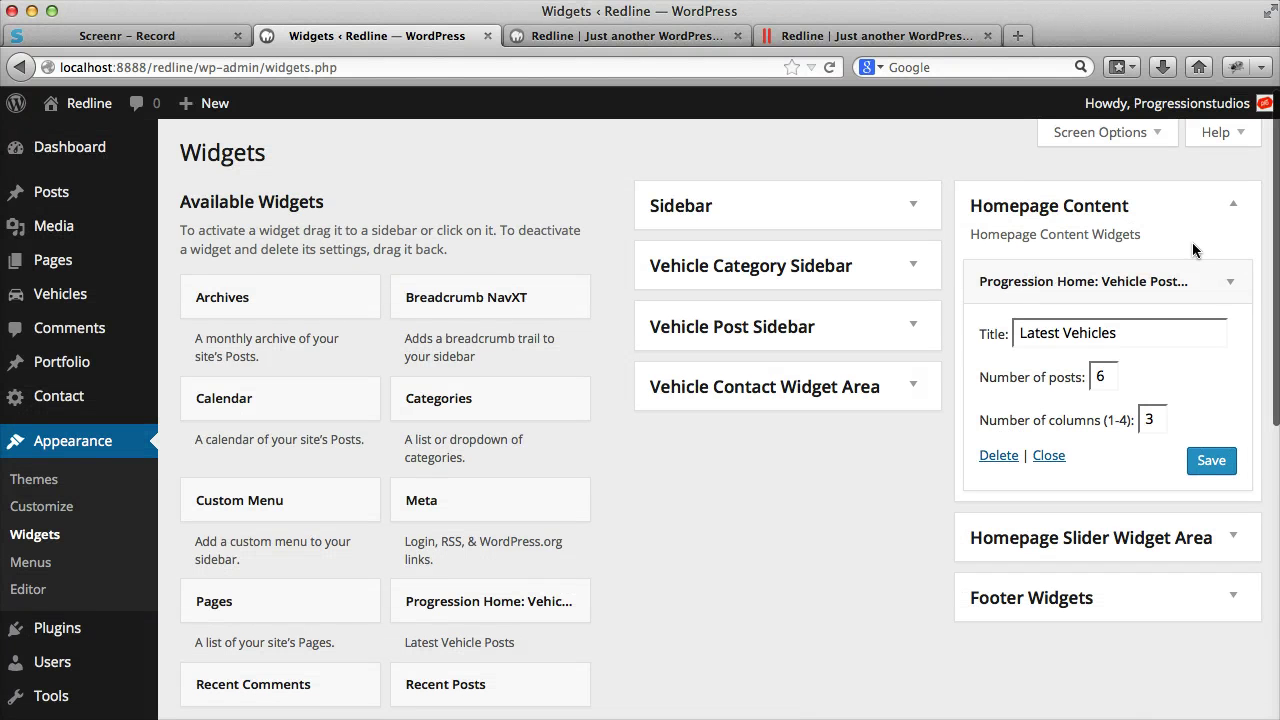
{"action": "left_click", "coordinate": [1226, 280]}
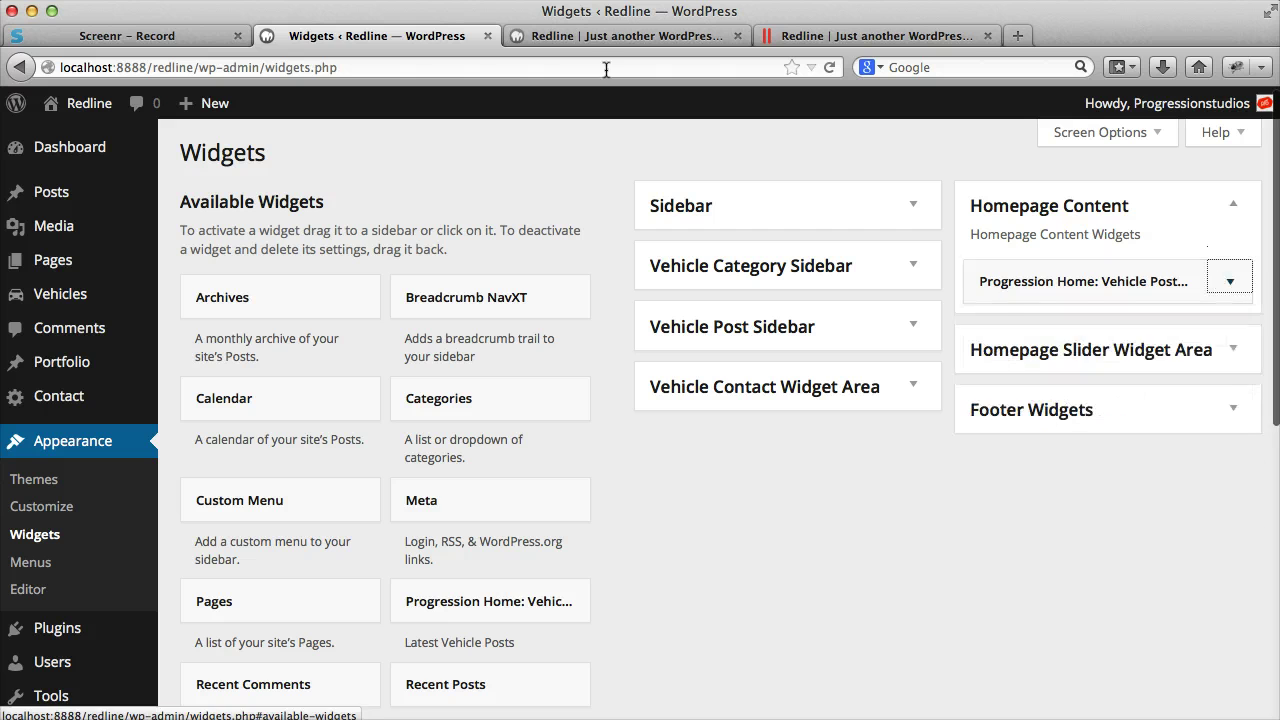
Compare the demo homepage's About us, Browse Inventory and Contact us image links with the local front page
{"action": "left_click", "coordinate": [866, 38]}
{"action": "scroll", "coordinate": [651, 463], "scroll_direction": "down", "scroll_amount": 5}
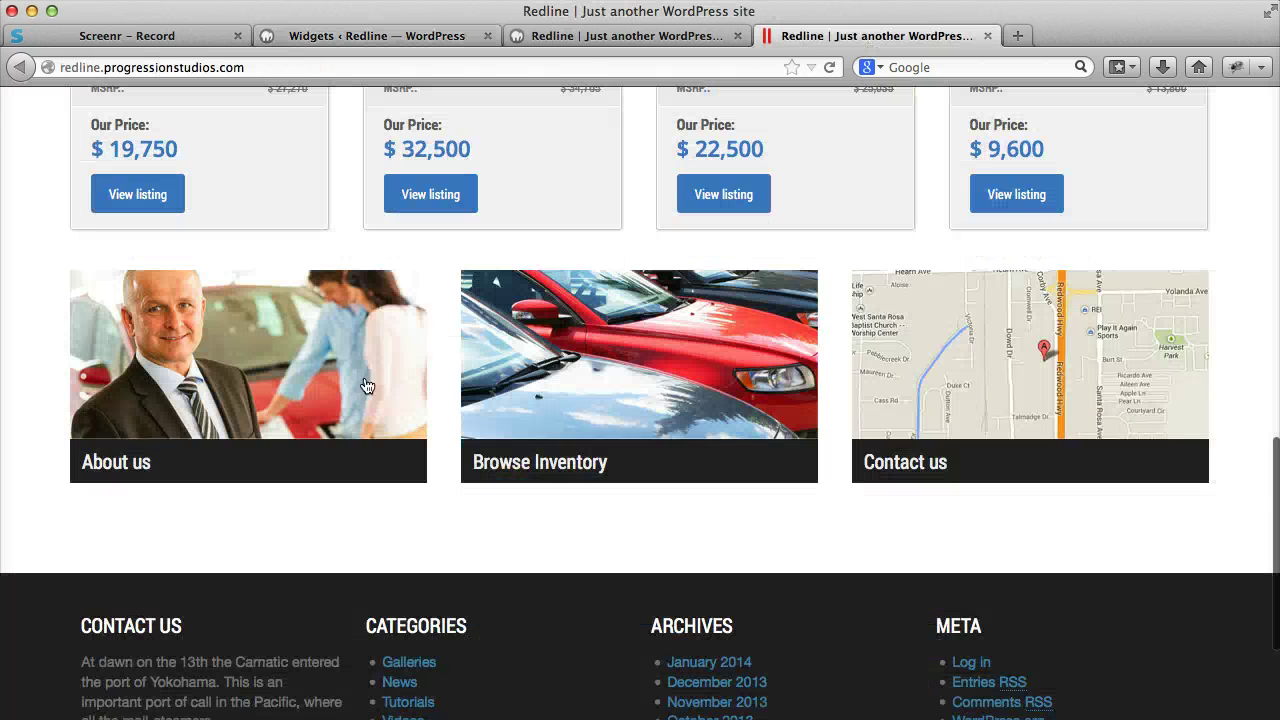
{"action": "left_click", "coordinate": [646, 40]}
{"action": "left_click", "coordinate": [886, 40]}
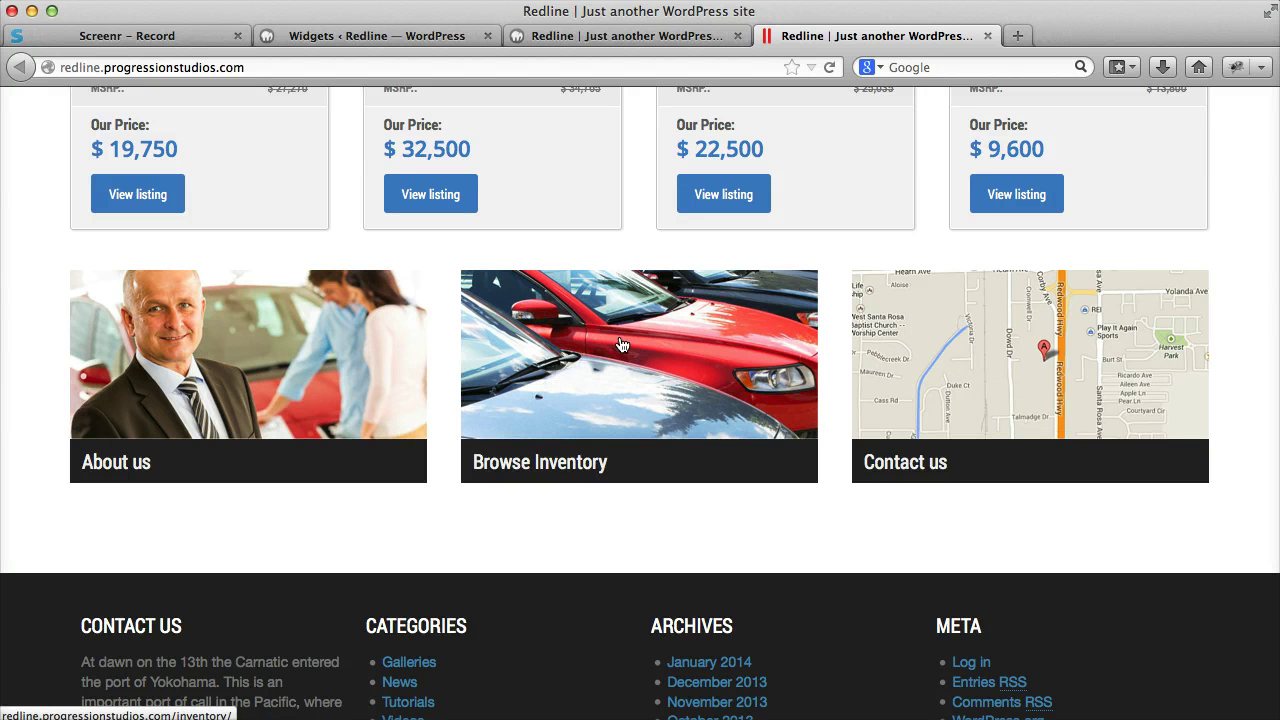
{"action": "left_click", "coordinate": [604, 37]}
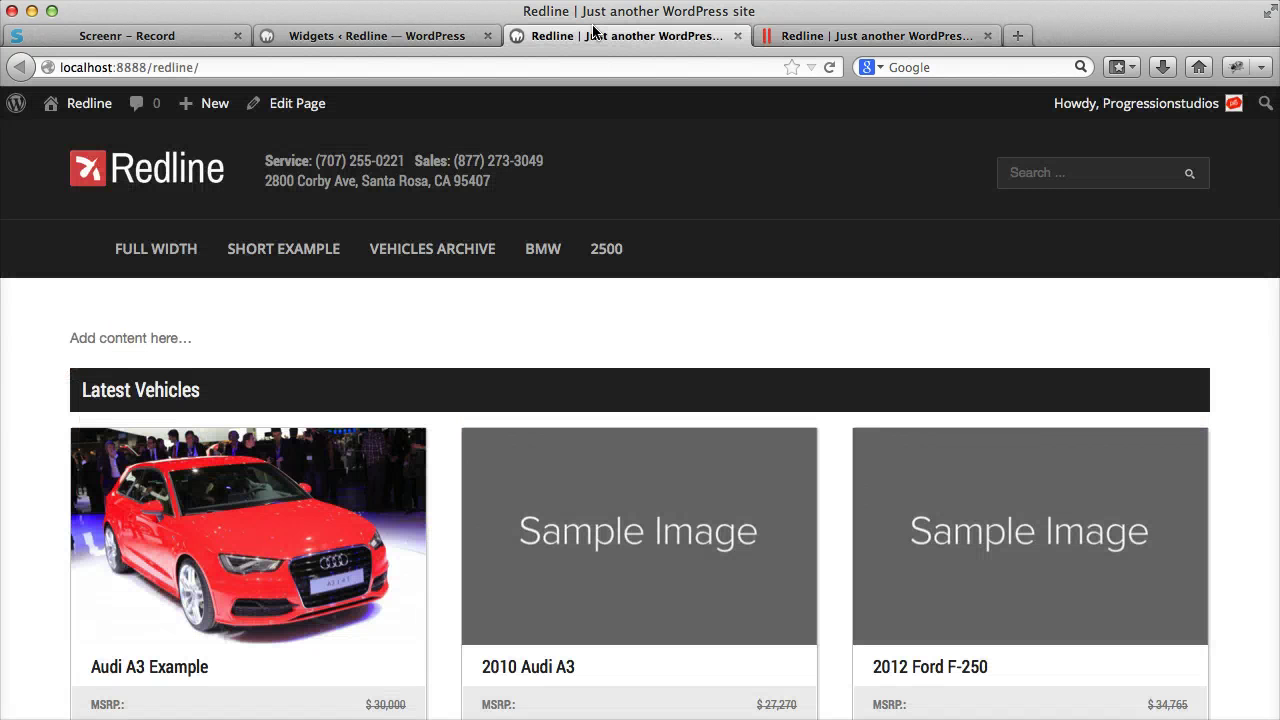
Create and publish a new page titled "About us" with Home as its parent and the default template
{"action": "left_click", "coordinate": [455, 33]}
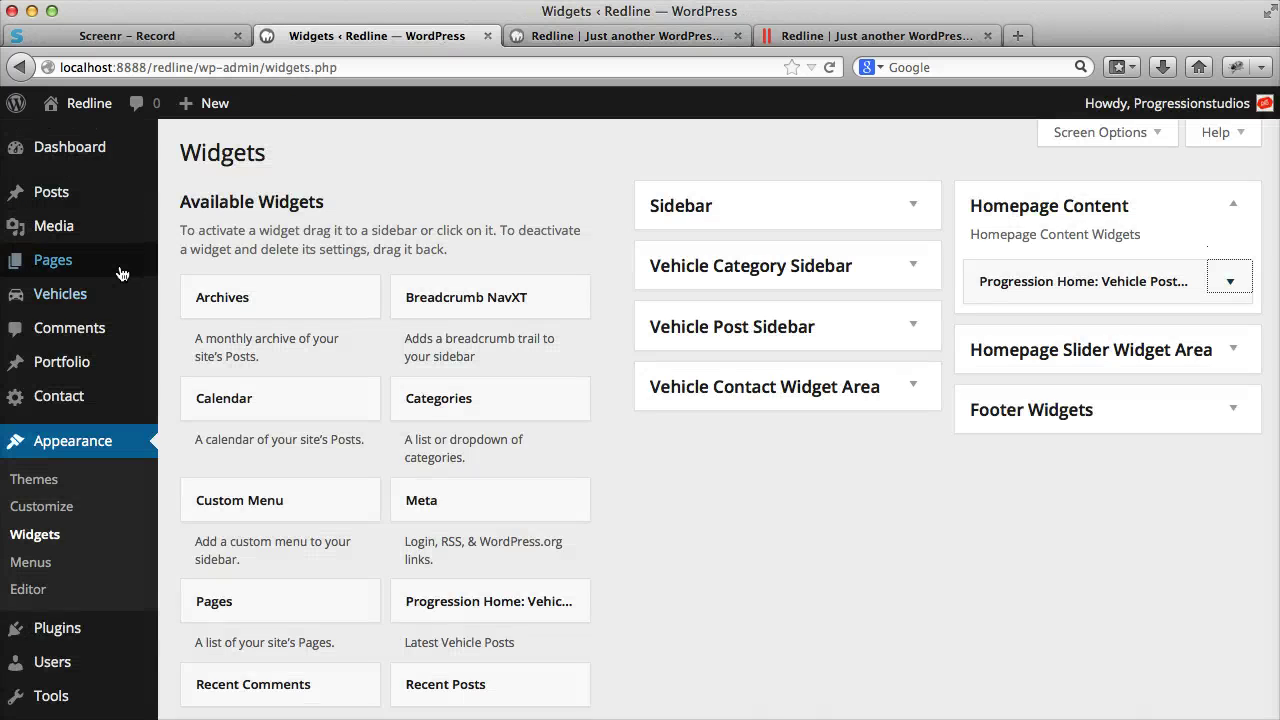
{"action": "left_click", "coordinate": [55, 260]}
{"action": "left_click", "coordinate": [44, 331]}
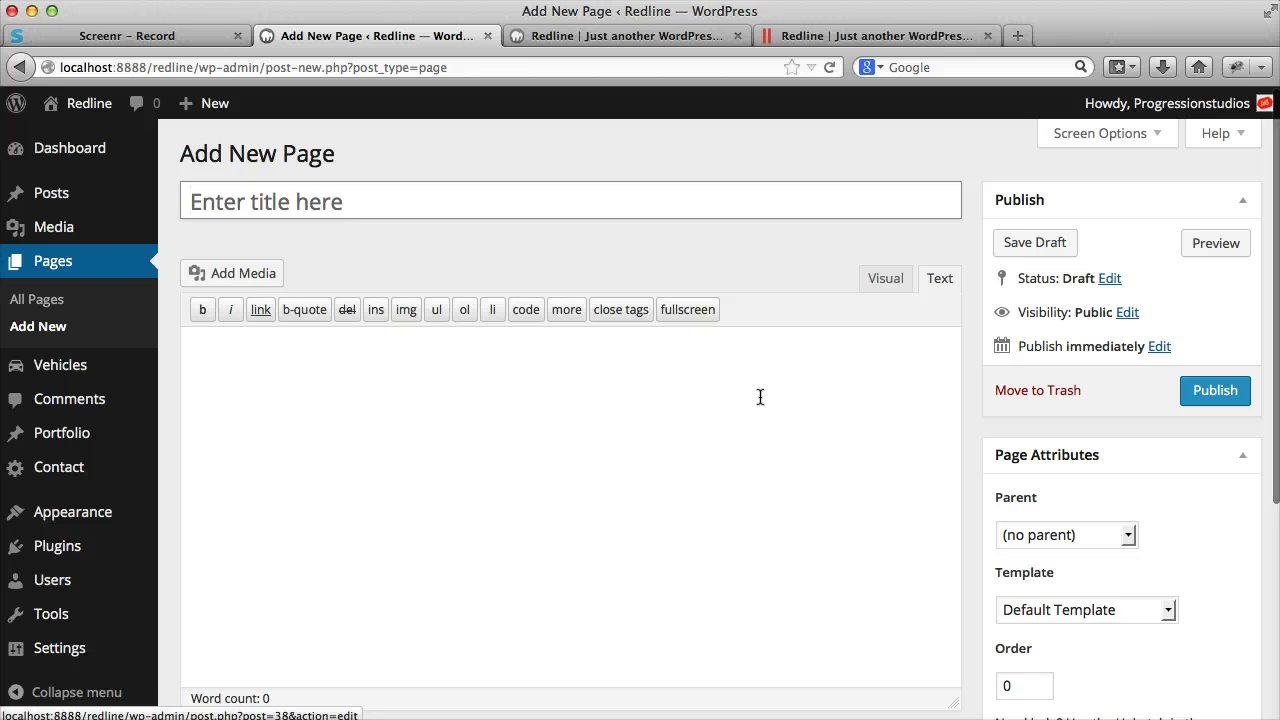
{"action": "type", "text": "About us"}
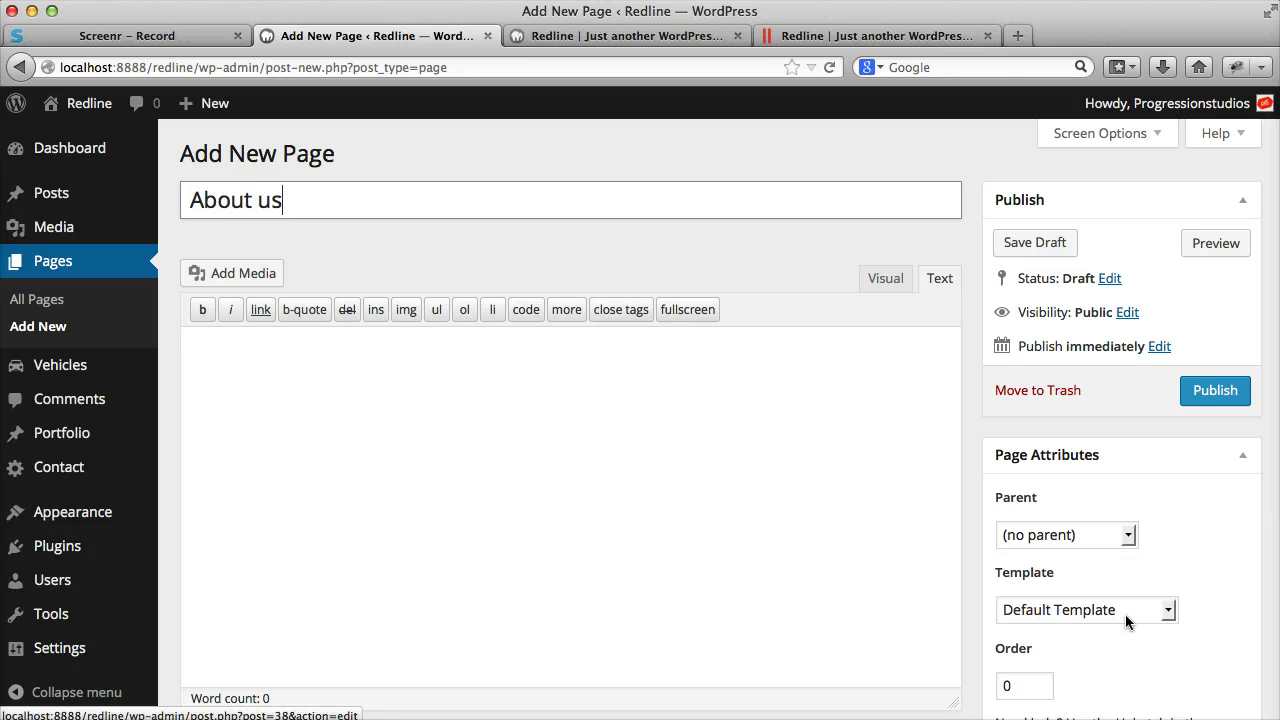
{"action": "scroll", "coordinate": [1125, 614], "scroll_direction": "down", "scroll_amount": 2}
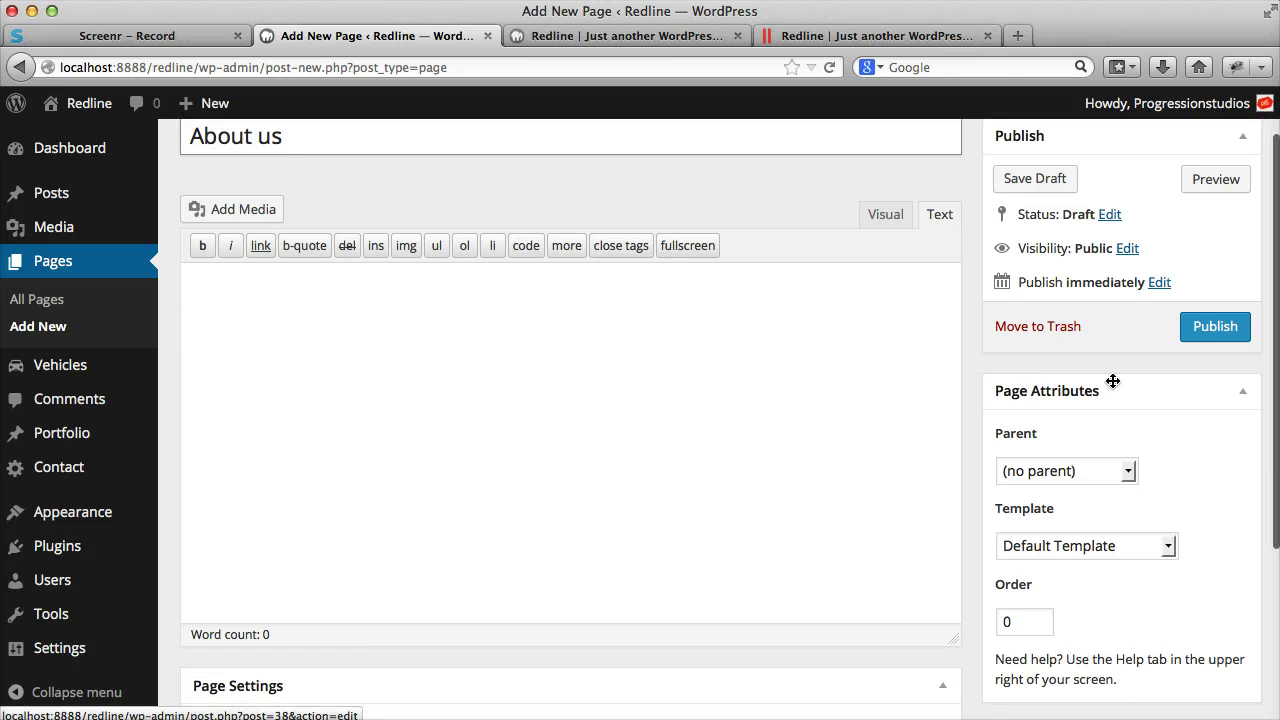
{"action": "left_click", "coordinate": [1080, 469]}
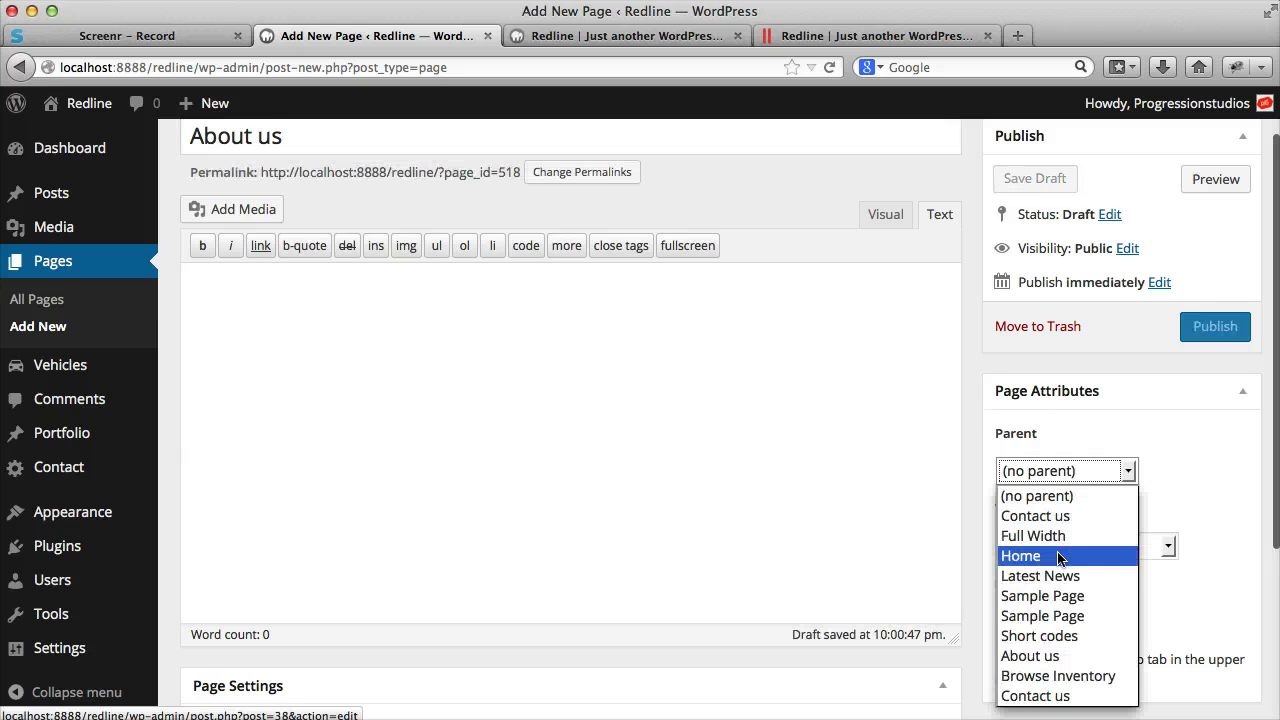
{"action": "left_click", "coordinate": [1057, 551]}
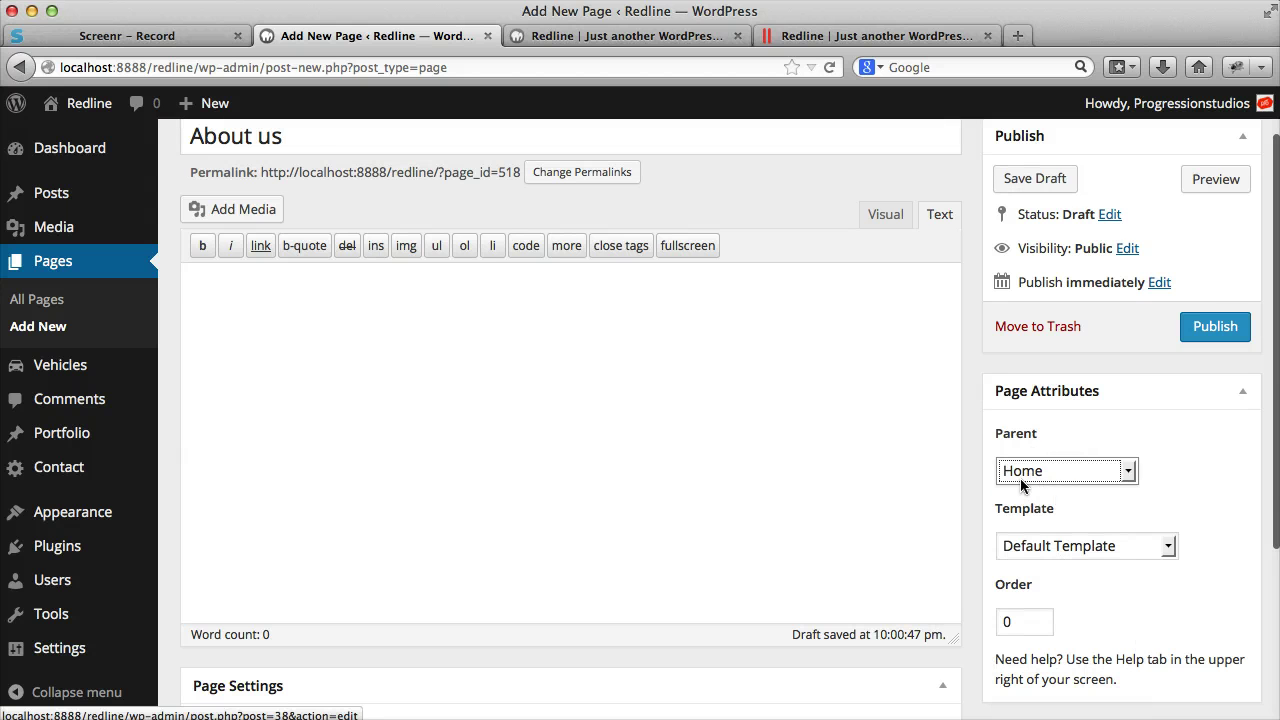
{"action": "scroll", "coordinate": [971, 429], "scroll_direction": "up", "scroll_amount": 2}
{"action": "triple_click", "coordinate": [320, 200]}
{"action": "scroll", "coordinate": [1175, 557], "scroll_direction": "down", "scroll_amount": 2}
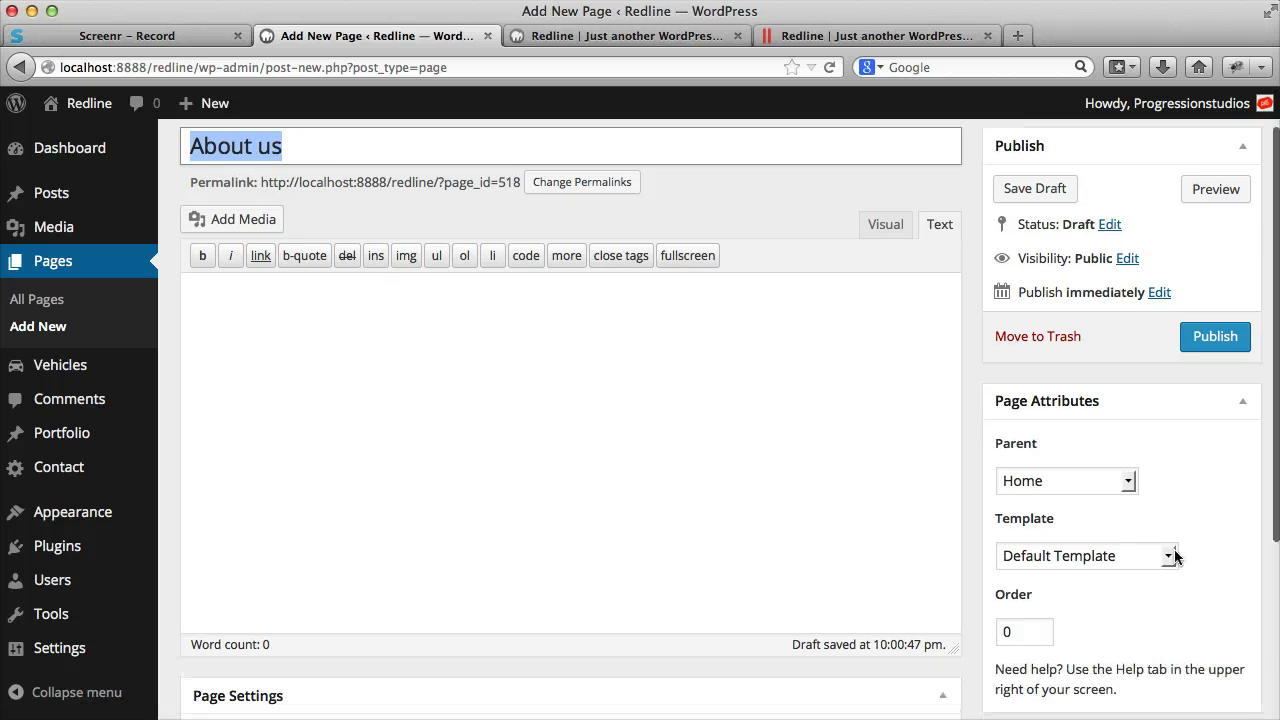
{"action": "left_click", "coordinate": [1229, 335]}
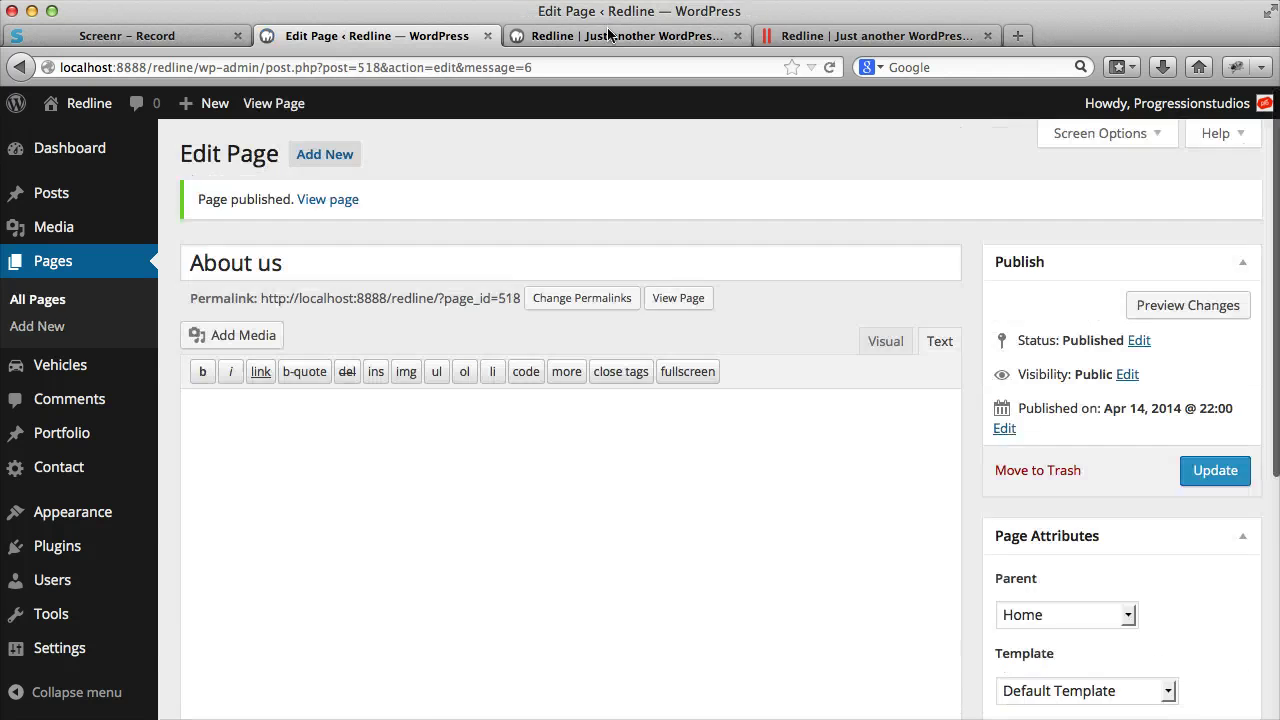
Reload the local front page and check the area below the vehicle listings for the About us child page
{"action": "left_click", "coordinate": [560, 35]}
{"action": "key", "text": "super+r"}
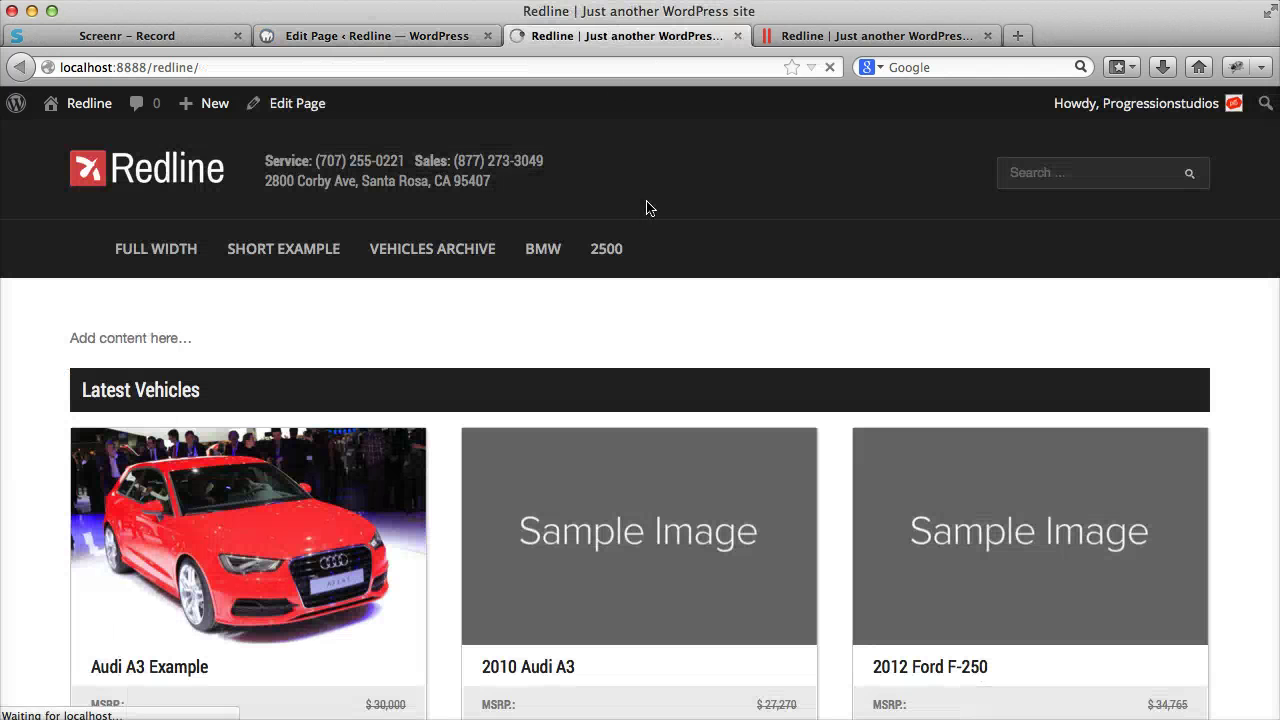
{"action": "scroll", "coordinate": [710, 250], "scroll_direction": "down", "scroll_amount": 10}
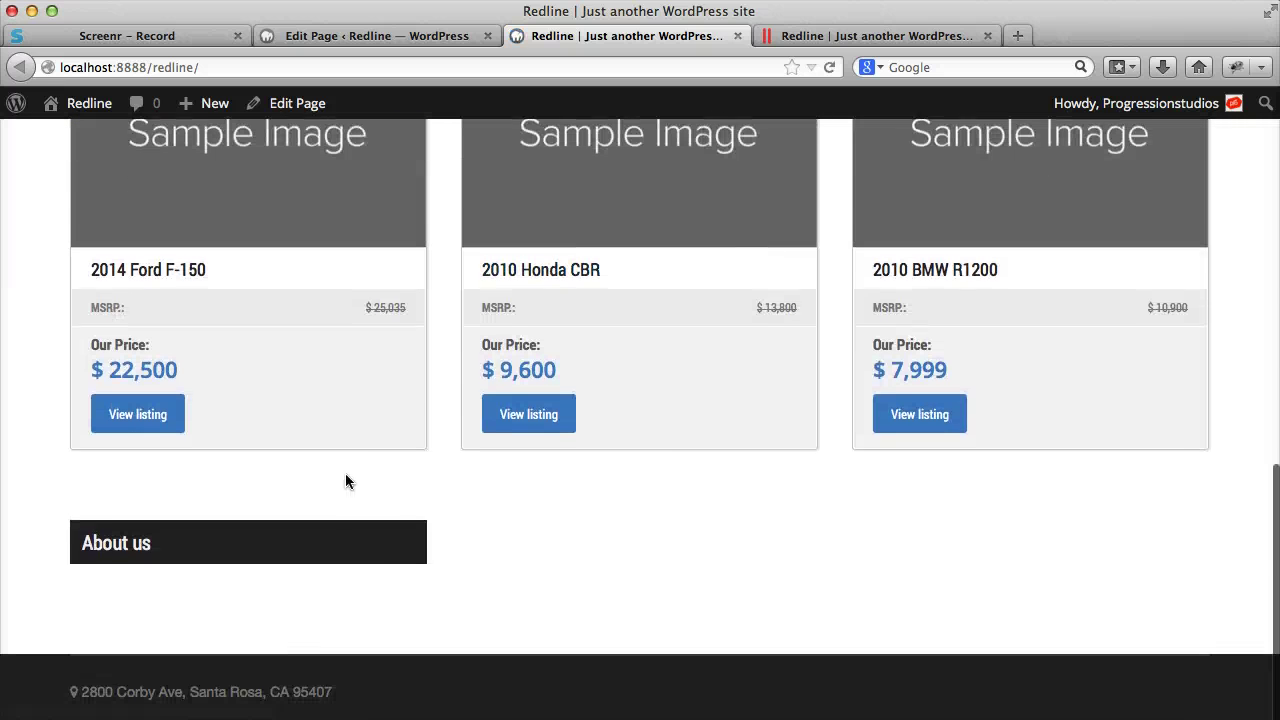
{"action": "key", "text": "ctrl+shift+Tab"}
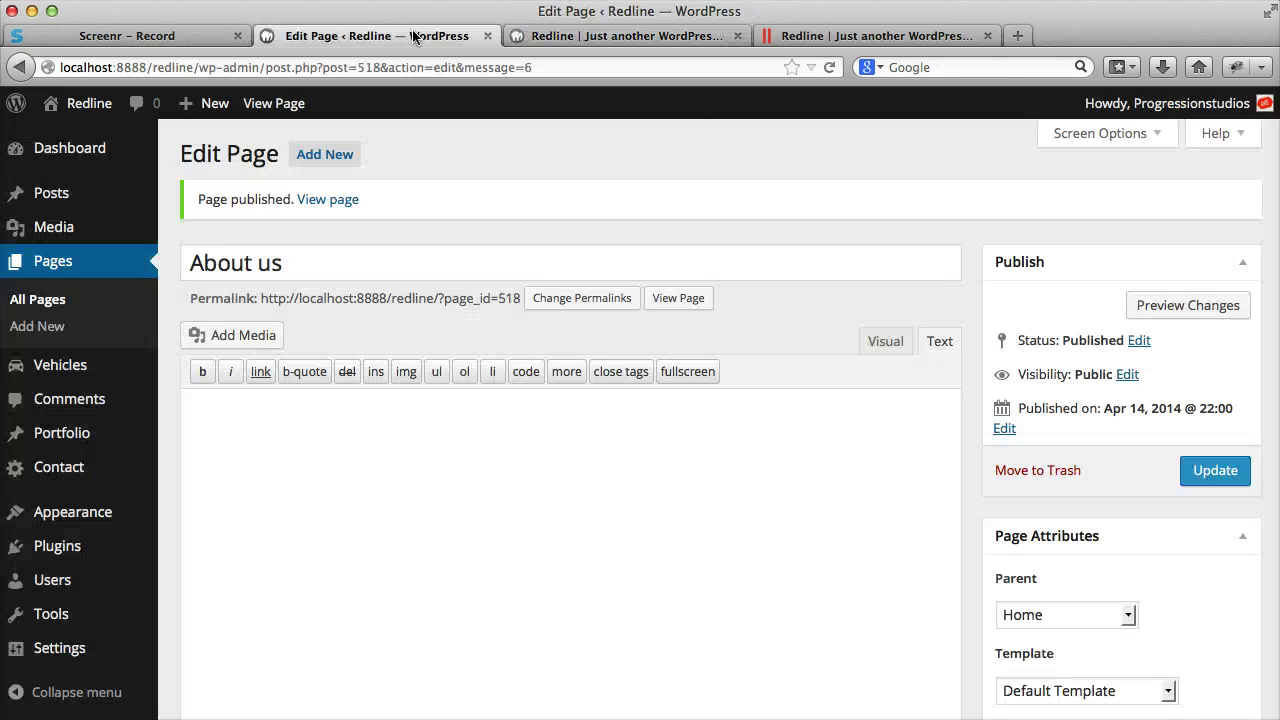
{"action": "scroll", "coordinate": [505, 379], "scroll_direction": "down", "scroll_amount": 8}
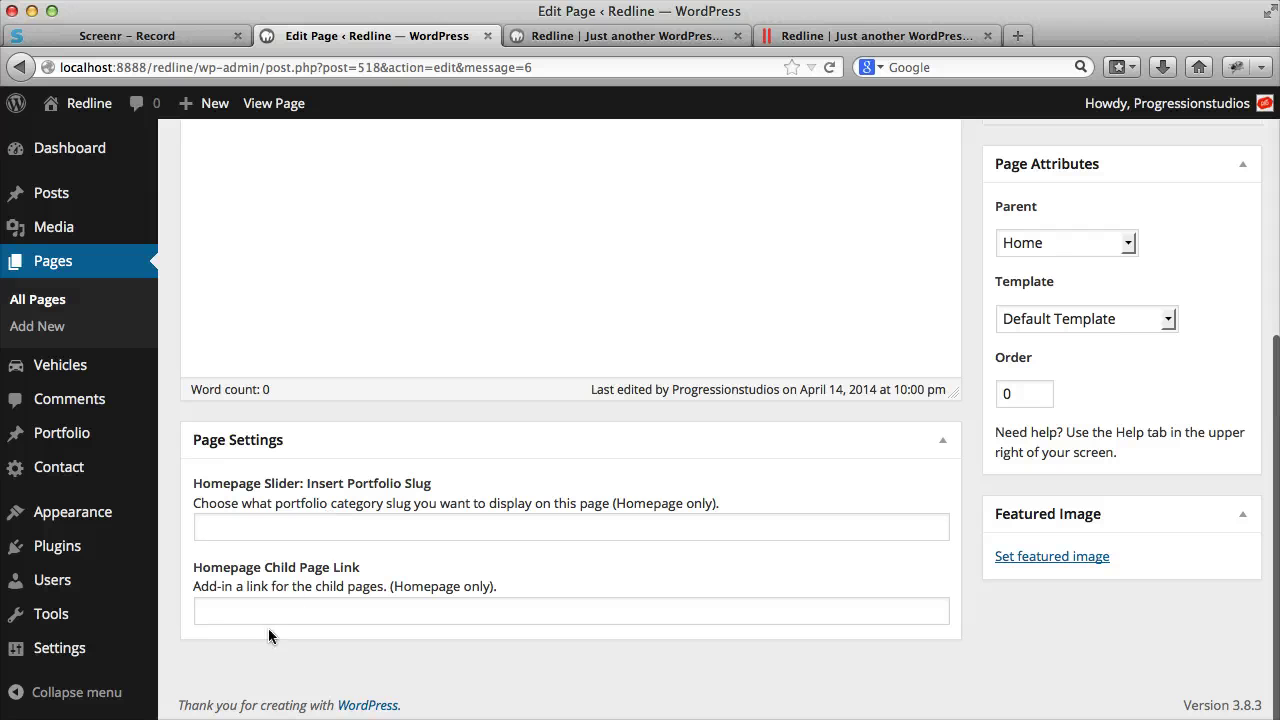
{"action": "left_click", "coordinate": [268, 617]}
{"action": "type", "text": "http://google.com"}
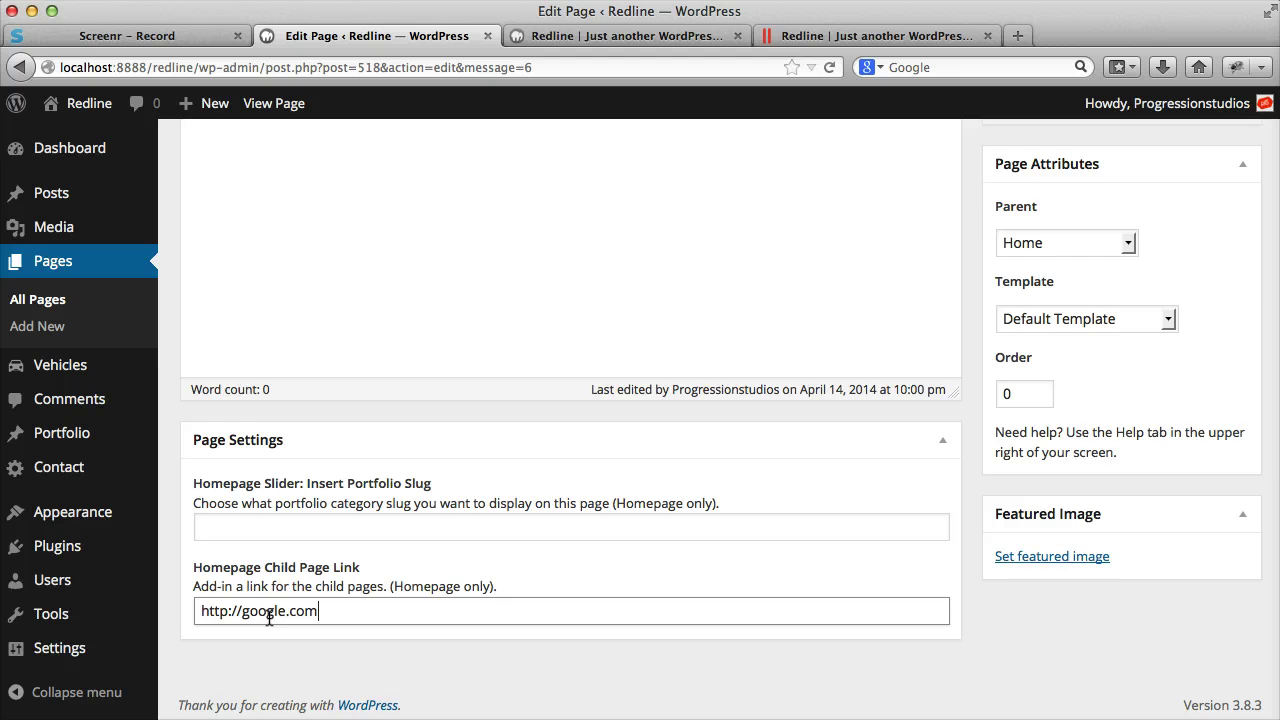
{"action": "scroll", "coordinate": [703, 454], "scroll_direction": "up", "scroll_amount": 10}
{"action": "left_click", "coordinate": [1200, 482]}
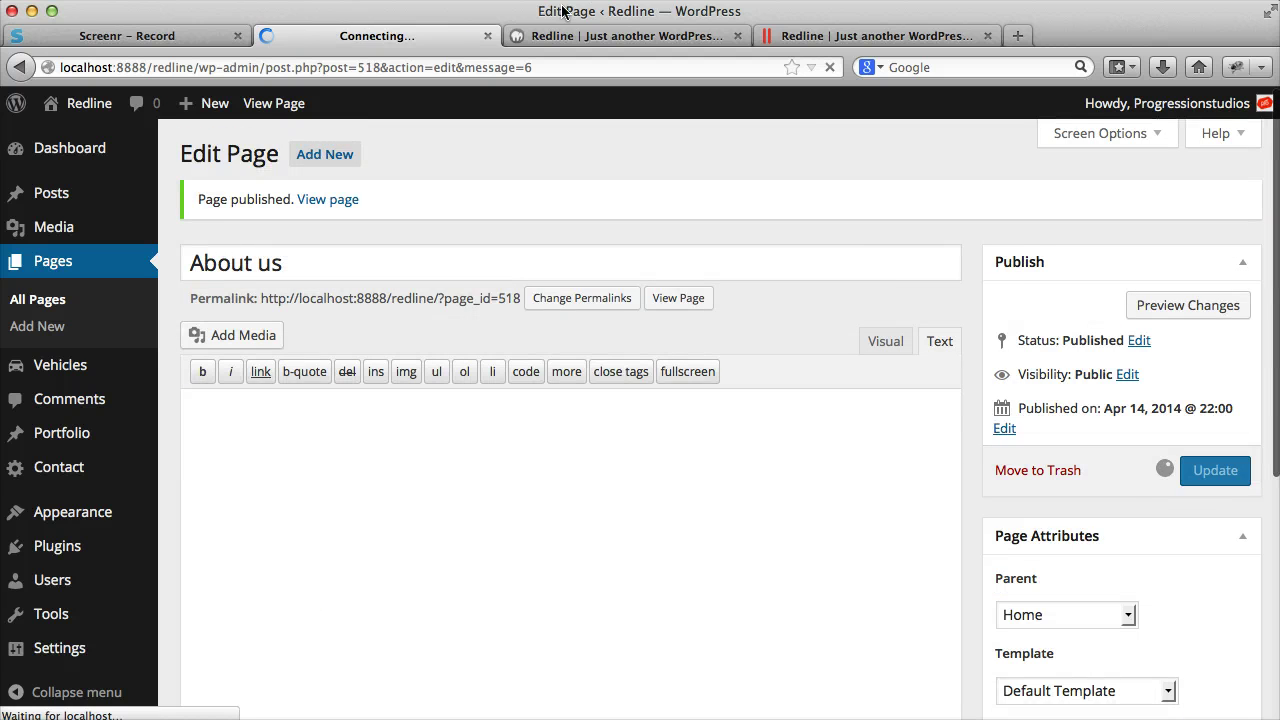
{"action": "left_click", "coordinate": [602, 35]}
{"action": "key", "text": "super+r"}
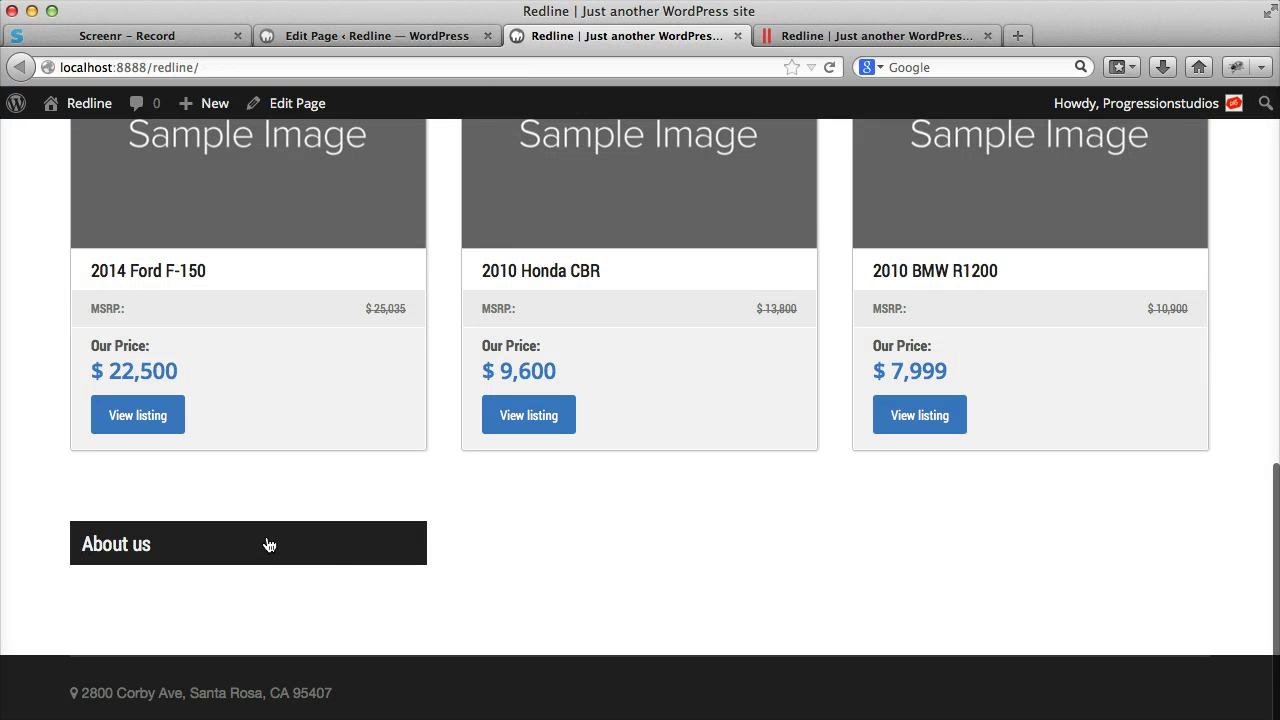
Test the About us box's link on the local front page and return to the vehicle listings
{"action": "left_click", "coordinate": [268, 544]}
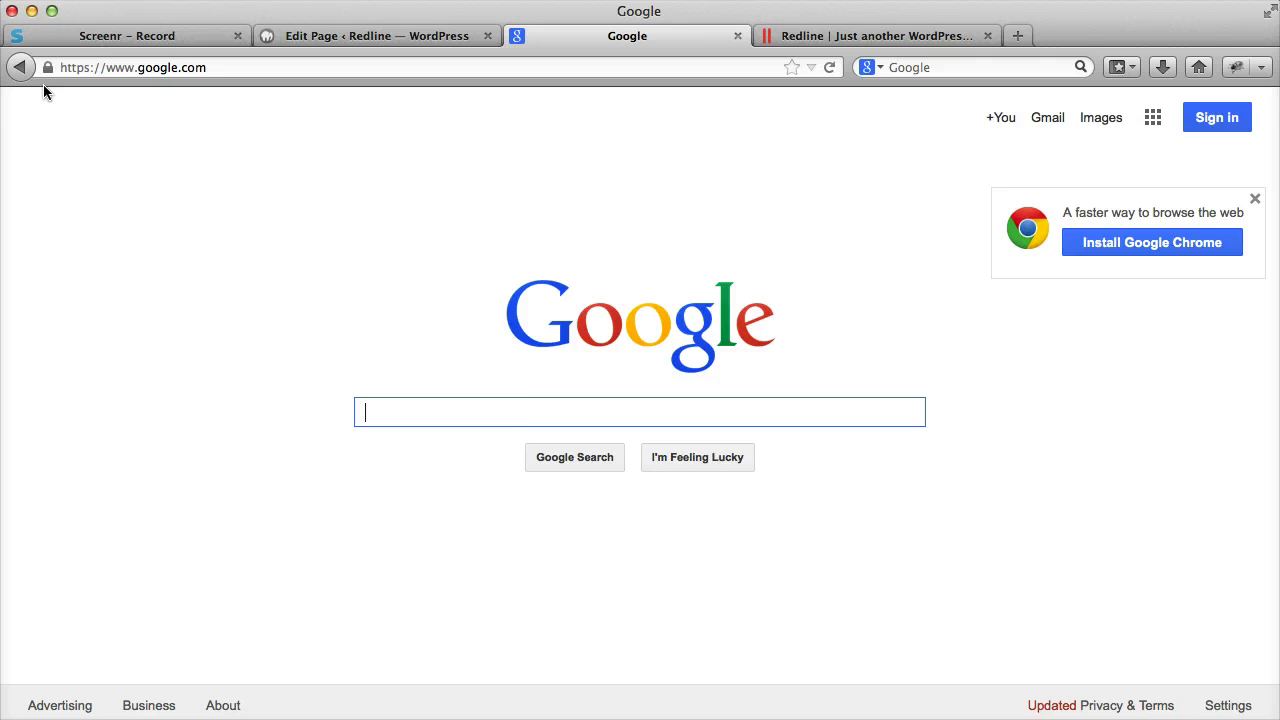
{"action": "left_click", "coordinate": [20, 67]}
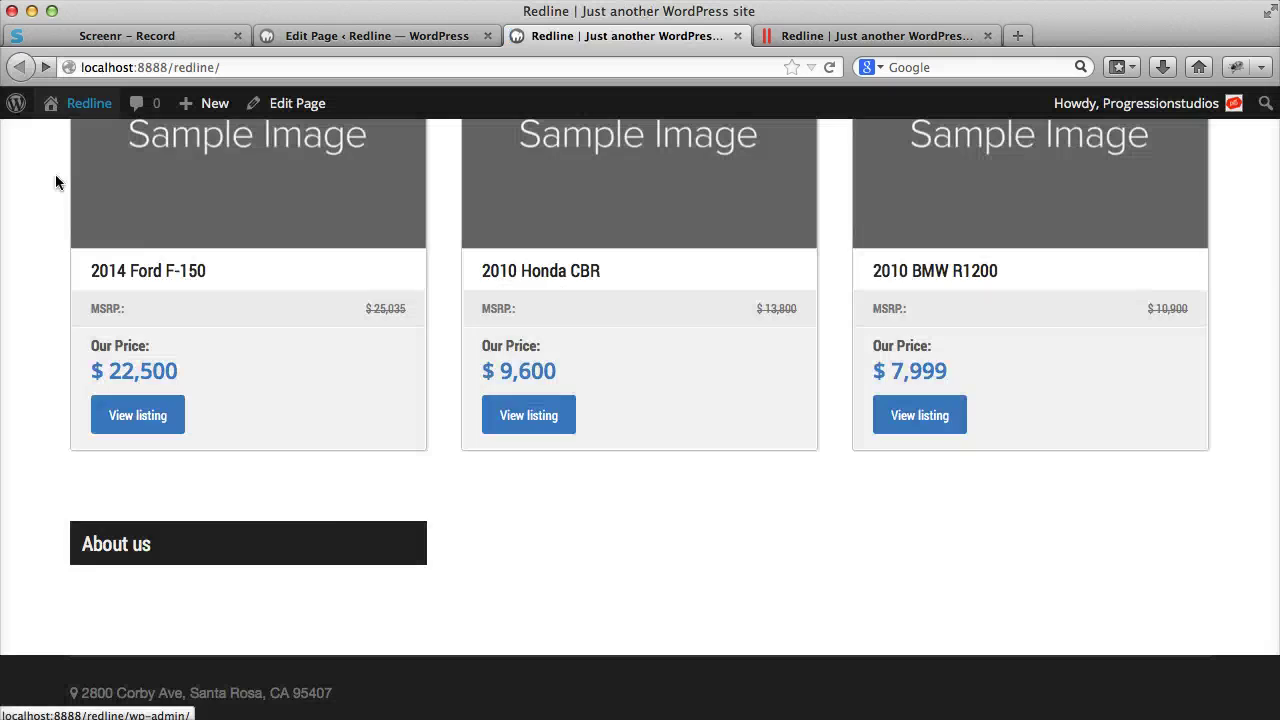
{"action": "scroll", "coordinate": [366, 420], "scroll_direction": "up", "scroll_amount": 10}
{"action": "scroll", "coordinate": [286, 234], "scroll_direction": "down", "scroll_amount": 10}
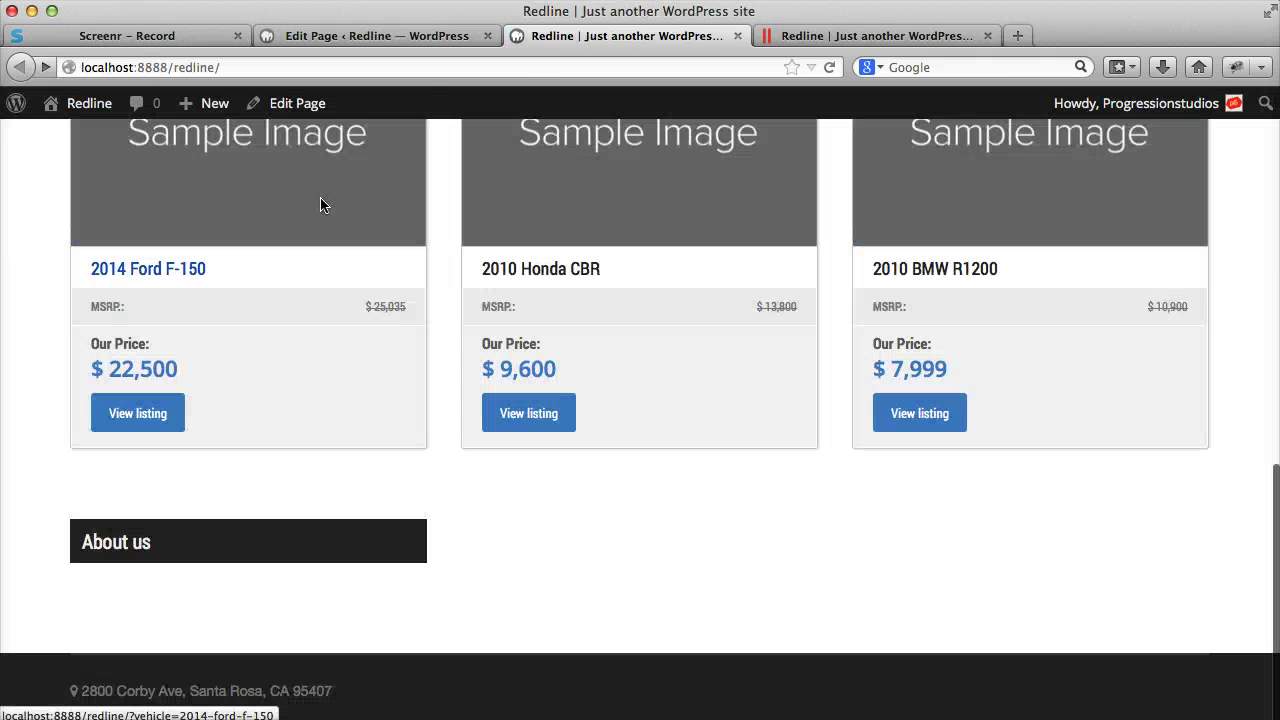
Upload about-us.jpg as the About us page's featured image, update the page, and reload the local front page
{"action": "left_click", "coordinate": [416, 35]}
{"action": "scroll", "coordinate": [637, 428], "scroll_direction": "down", "scroll_amount": 5}
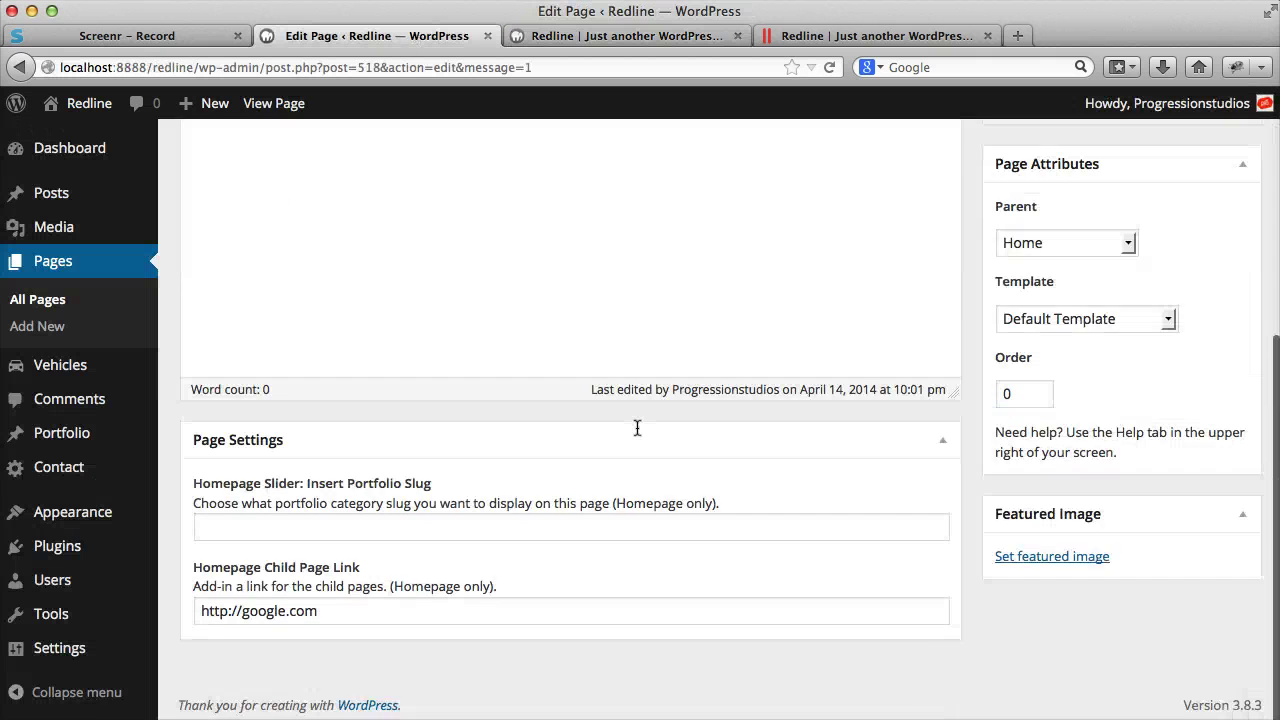
{"action": "scroll", "coordinate": [637, 428], "scroll_direction": "up", "scroll_amount": 5}
{"action": "scroll", "coordinate": [637, 428], "scroll_direction": "down", "scroll_amount": 5}
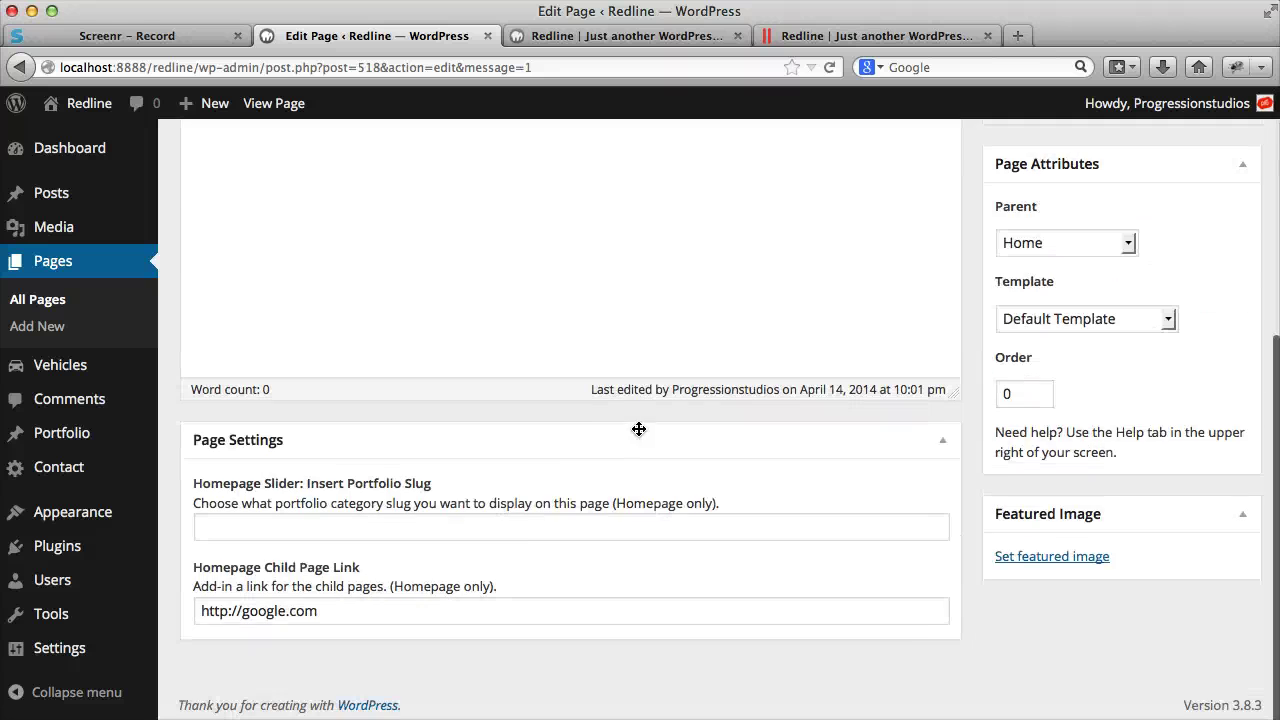
{"action": "left_click", "coordinate": [1016, 558]}
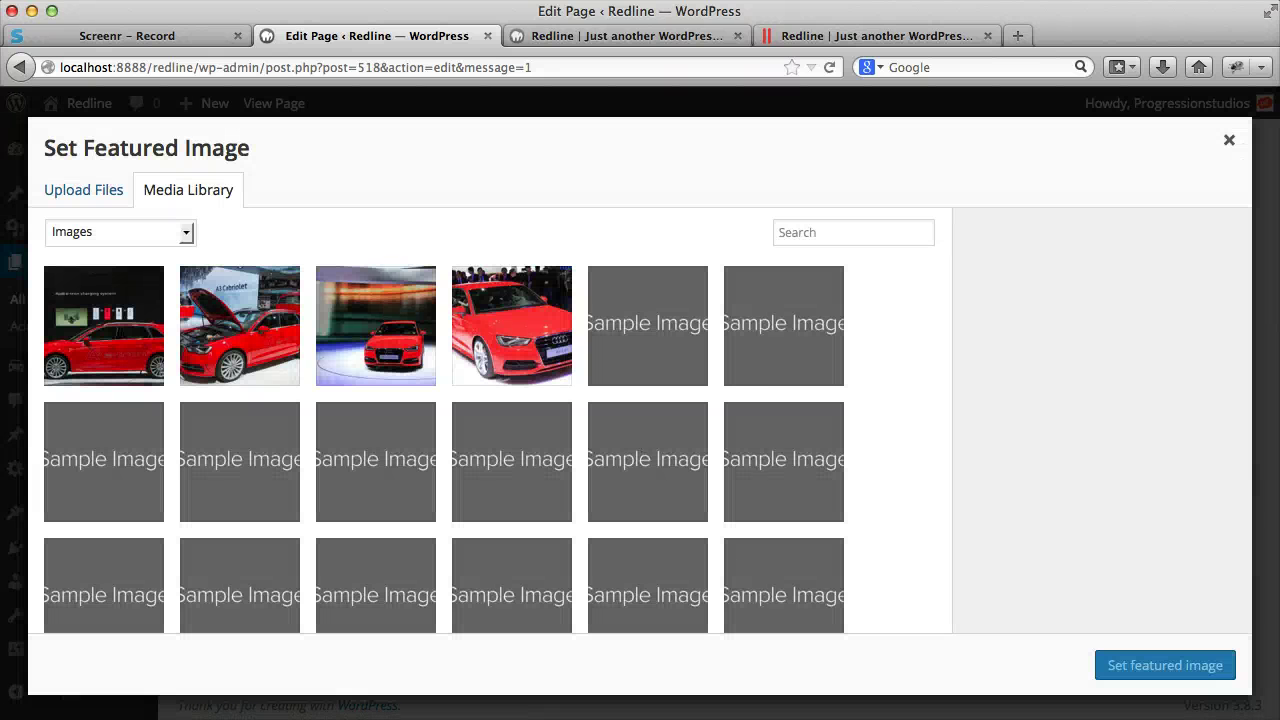
{"action": "left_click_drag", "start_coordinate": [1275, 440], "coordinate": [896, 418]}
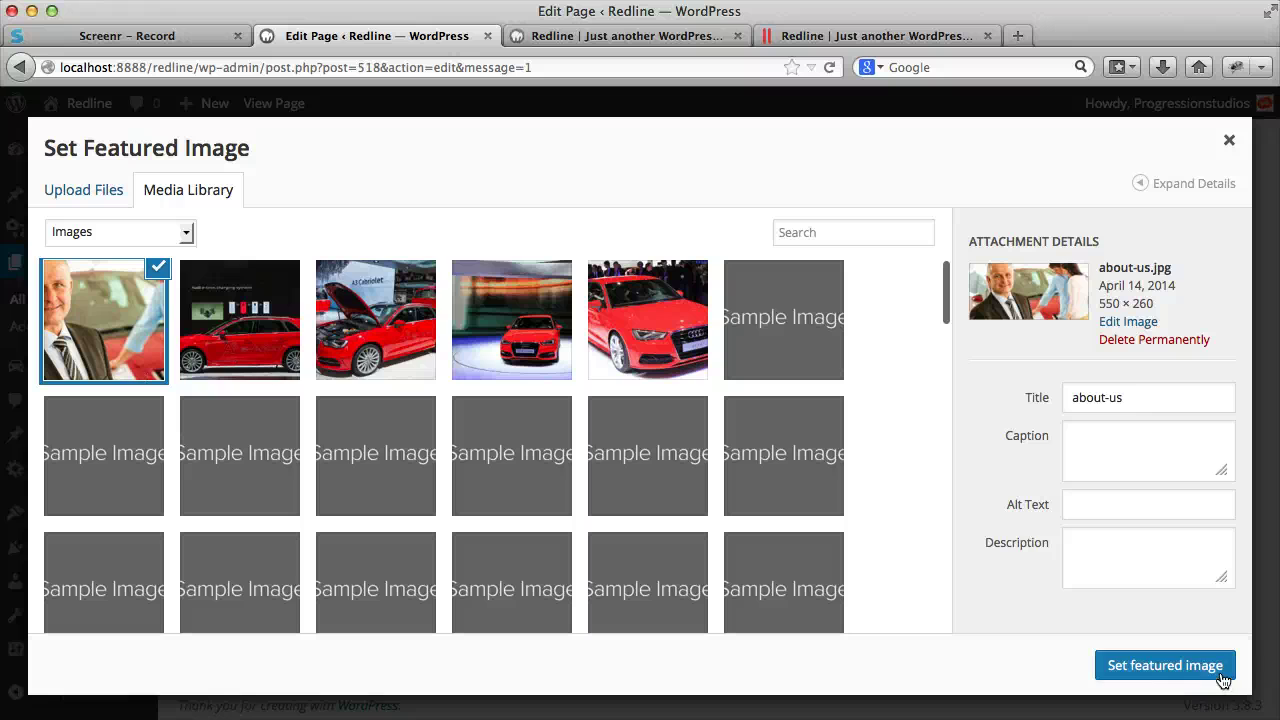
{"action": "left_click", "coordinate": [1180, 665]}
{"action": "scroll", "coordinate": [1087, 597], "scroll_direction": "up", "scroll_amount": 8}
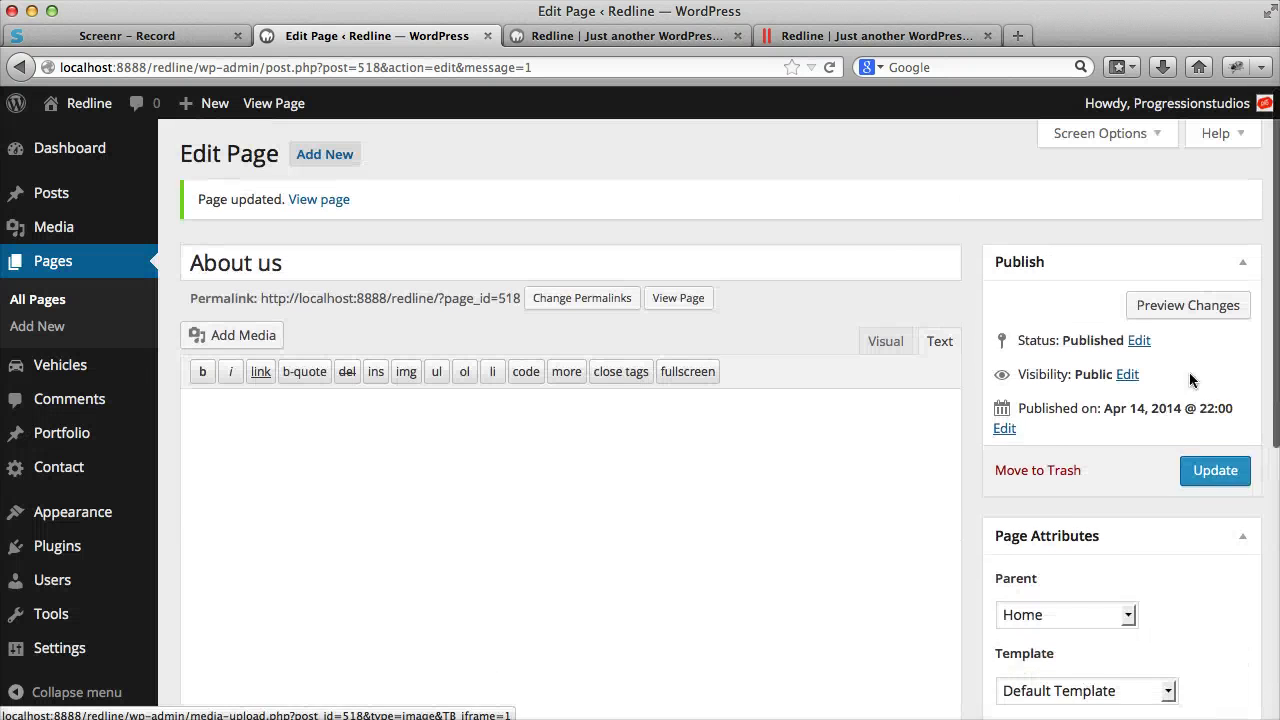
{"action": "left_click", "coordinate": [1234, 466]}
{"action": "key", "text": "ctrl+Tab"}
{"action": "key", "text": "super+r"}
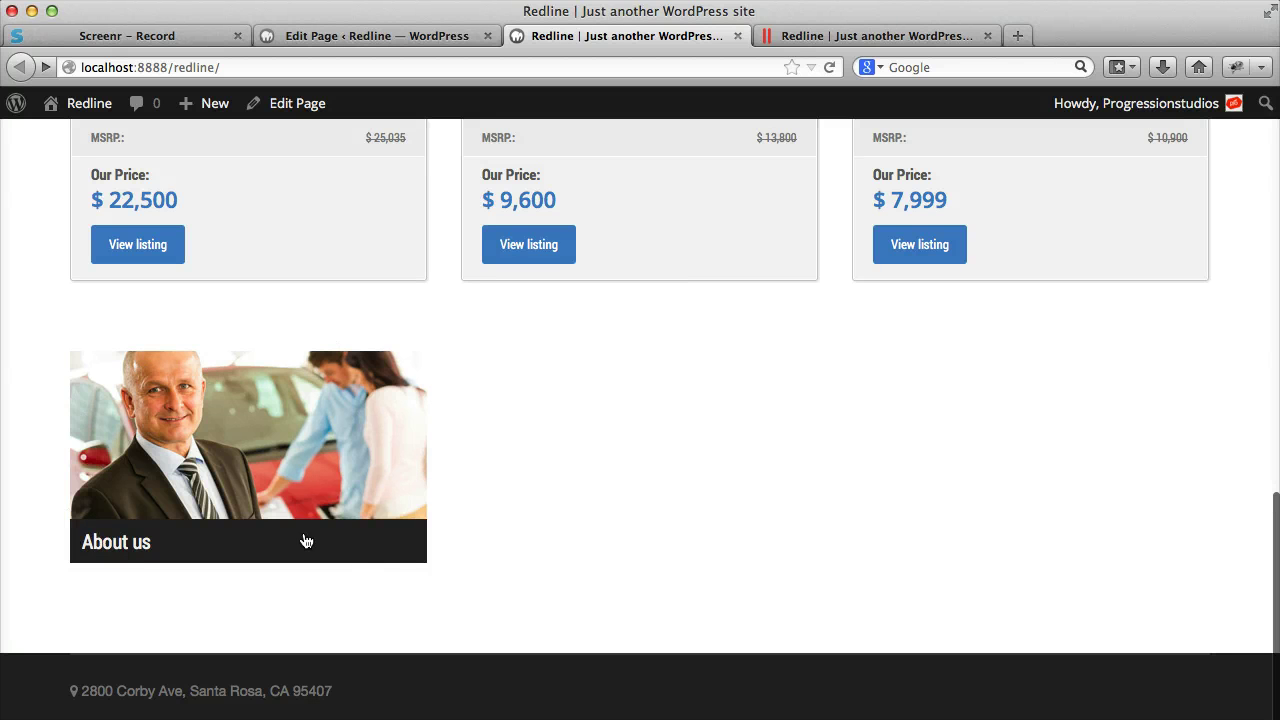
Check the demo homepage's three image boxes and start a new page titled "Browse Inventory"
{"action": "left_click", "coordinate": [807, 41]}
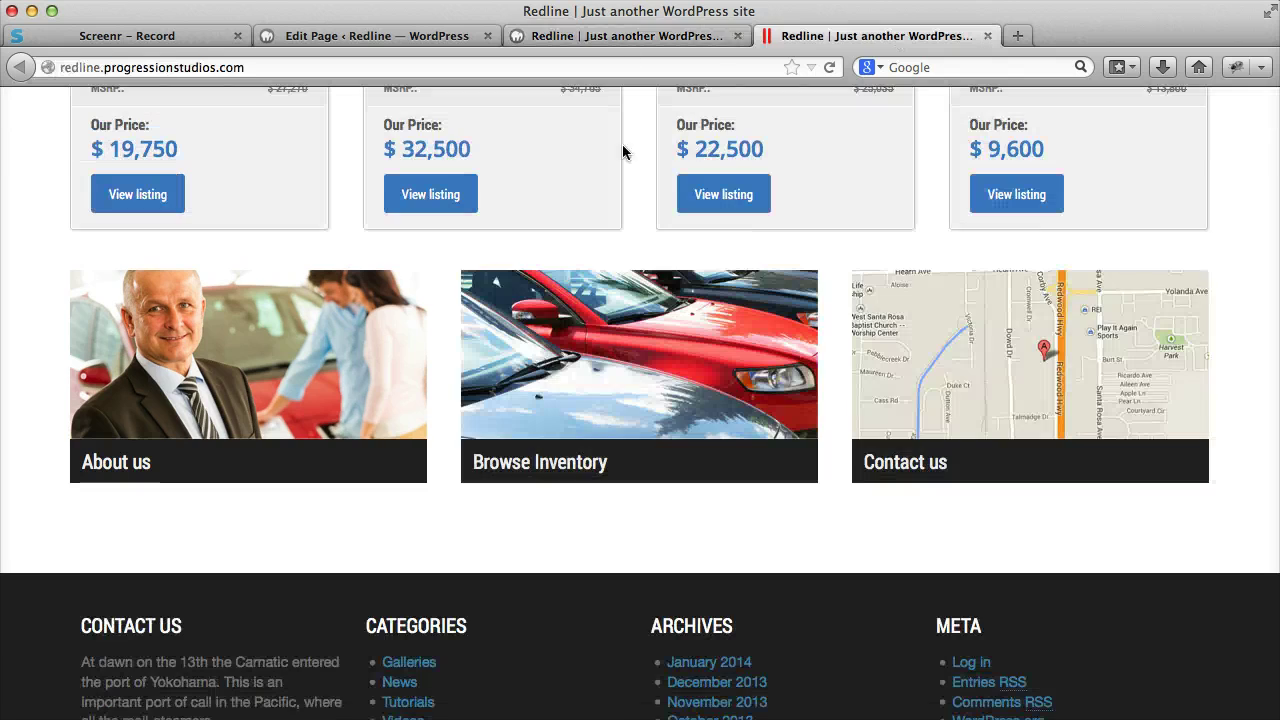
{"action": "left_click", "coordinate": [600, 36]}
{"action": "left_click", "coordinate": [355, 38]}
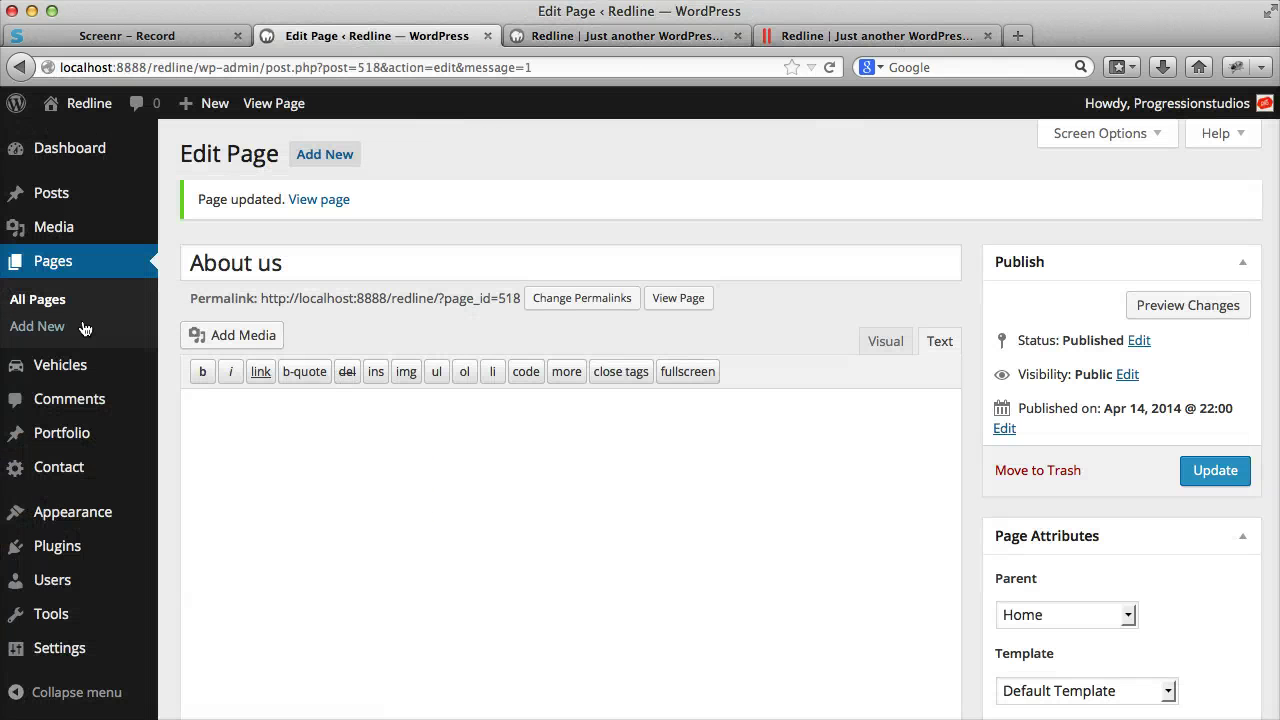
{"action": "left_click", "coordinate": [85, 329]}
{"action": "left_click", "coordinate": [303, 203]}
{"action": "type", "text": "B"}
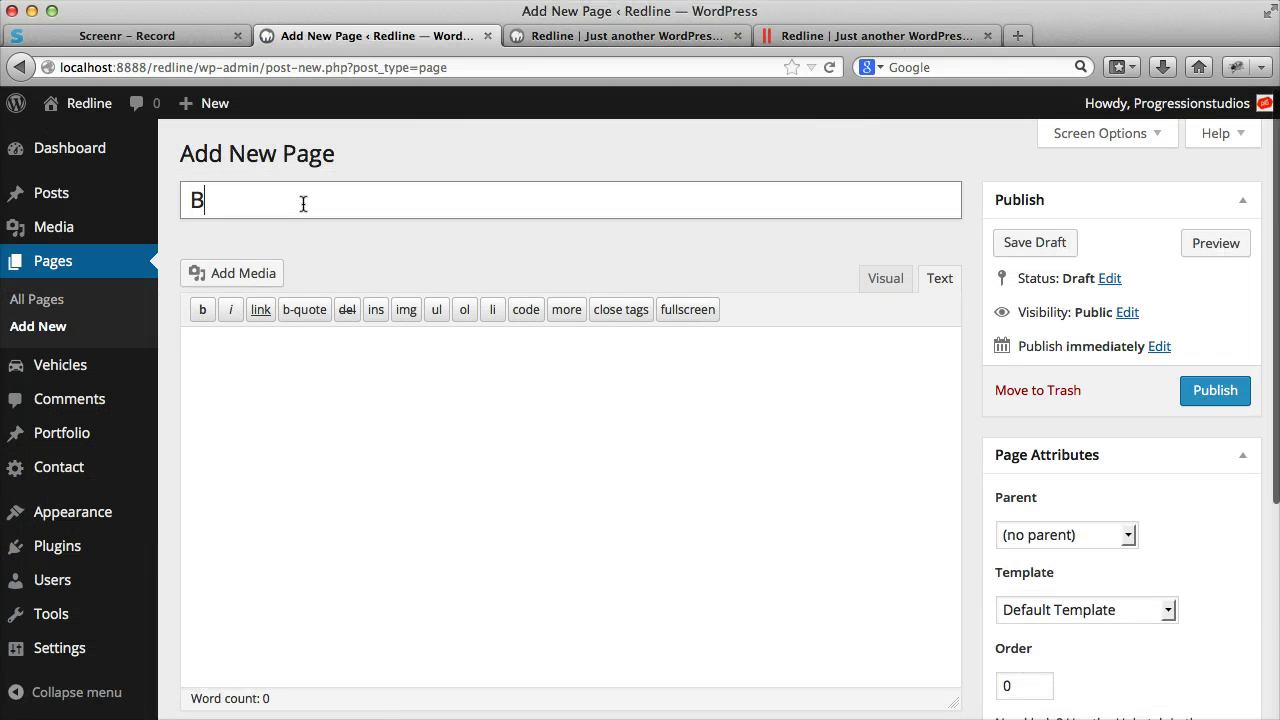
{"action": "type", "text": "rowse Inventory"}
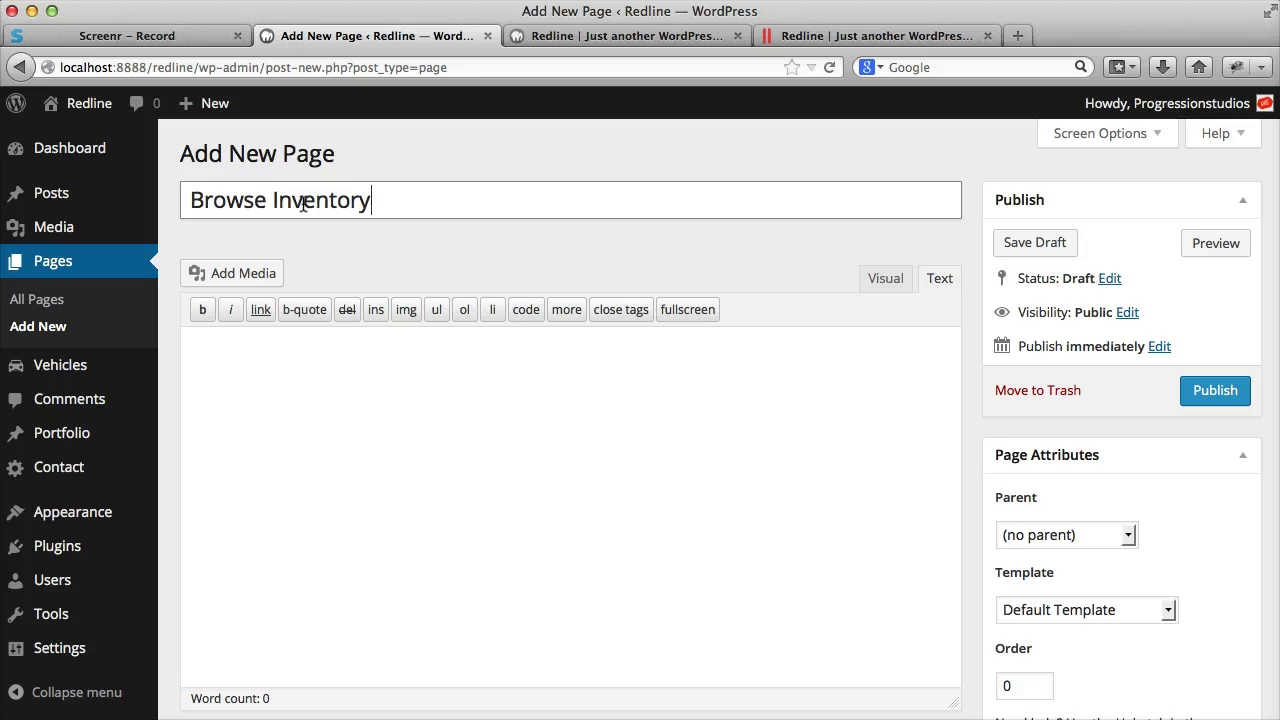
Upload invneotry.jpg as the Browse Inventory page's featured image and publish the page
{"action": "scroll", "coordinate": [608, 457], "scroll_direction": "down", "scroll_amount": 6}
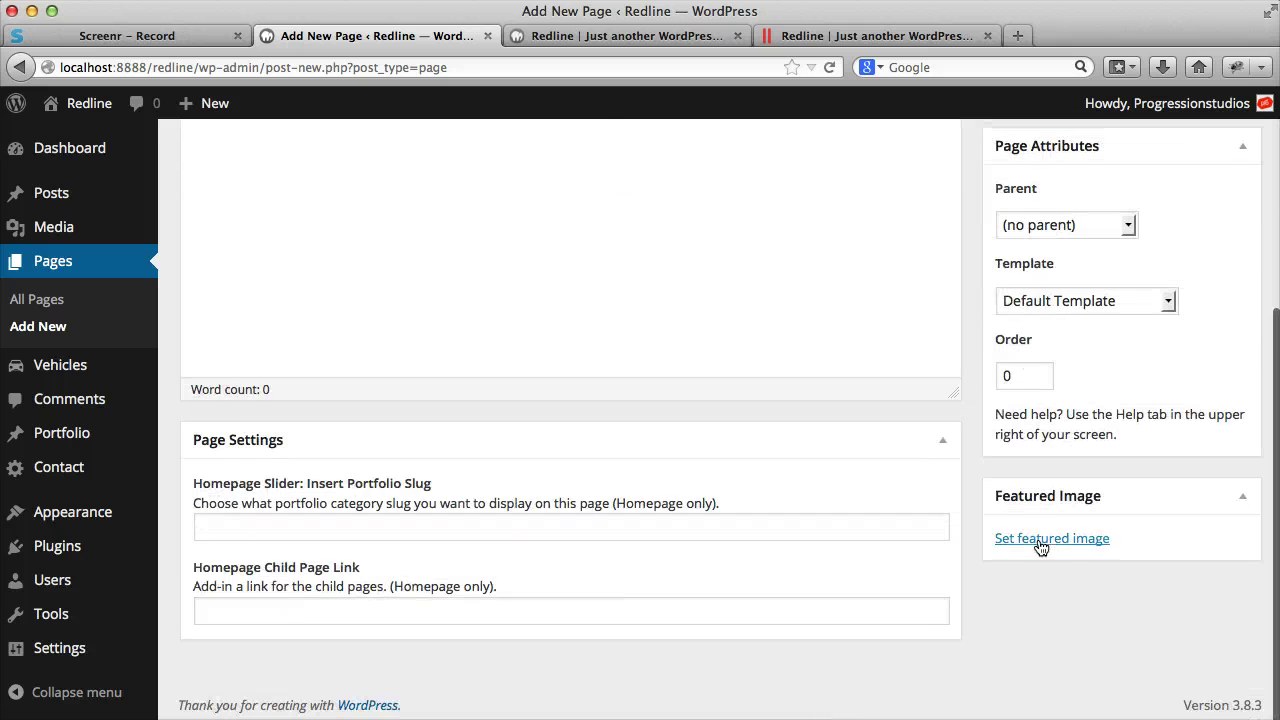
{"action": "left_click", "coordinate": [1040, 540]}
{"action": "left_click_drag", "start_coordinate": [1275, 400], "coordinate": [571, 352]}
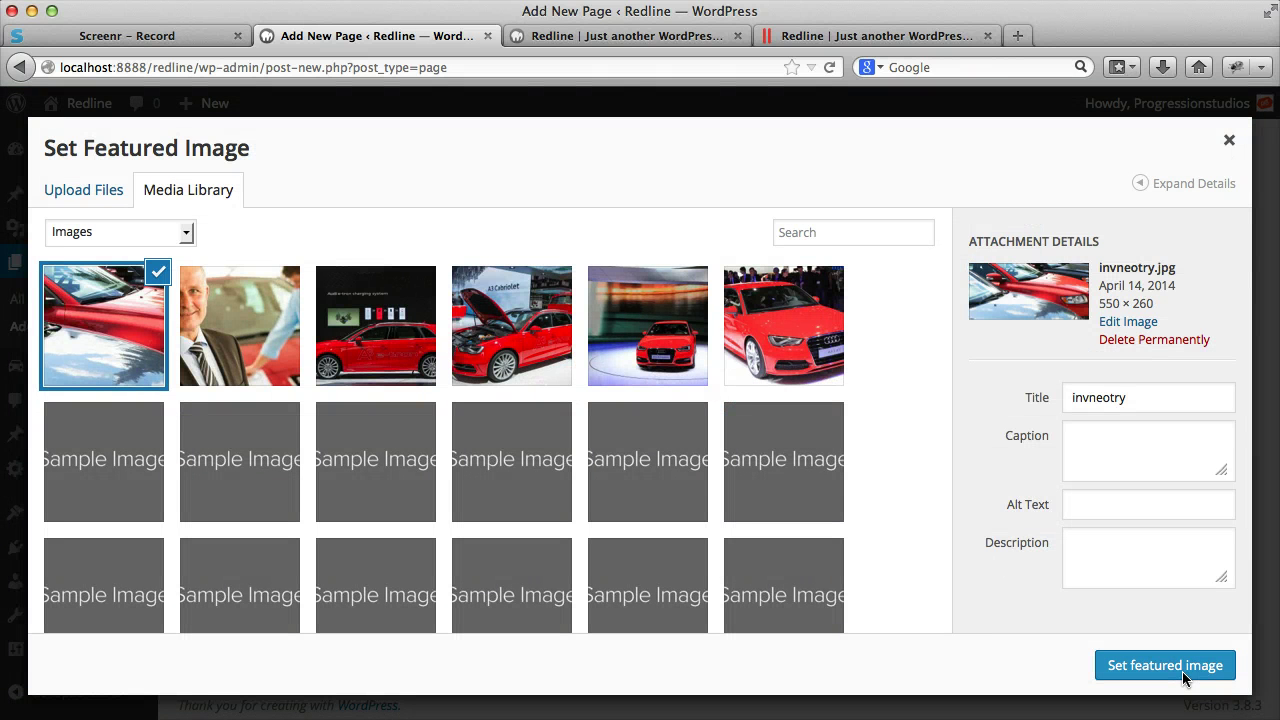
{"action": "left_click", "coordinate": [1143, 666]}
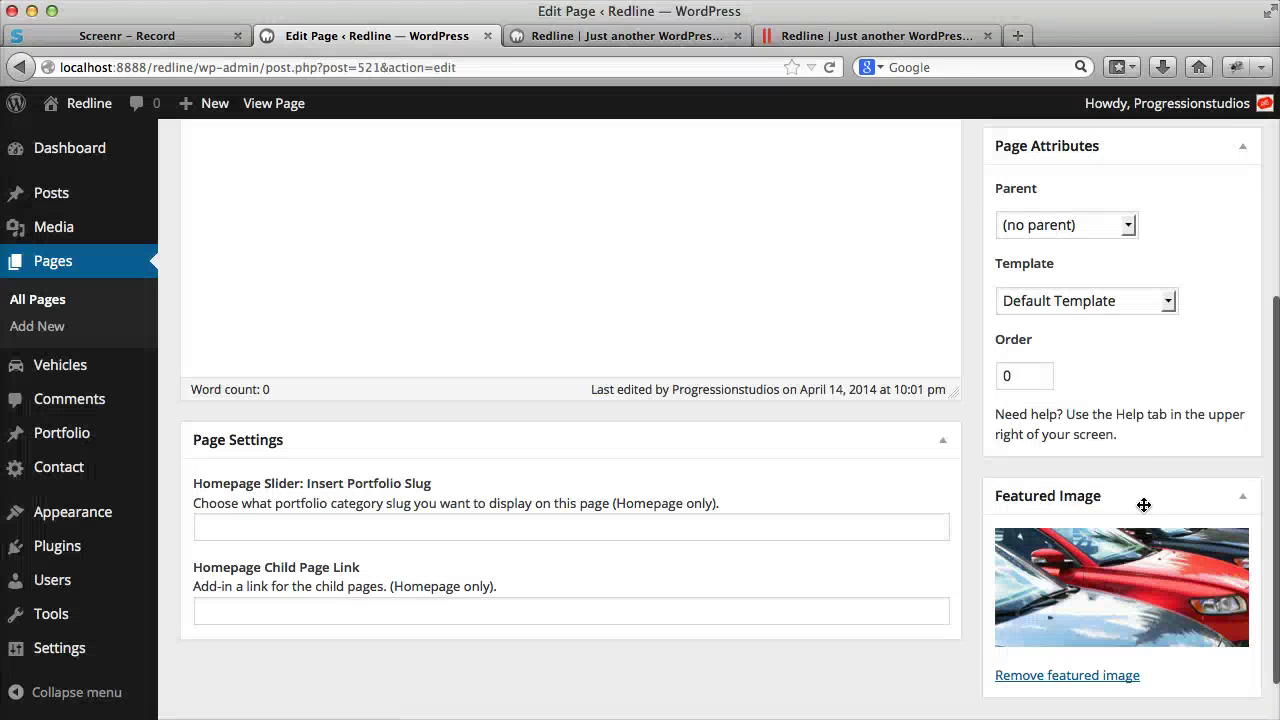
{"action": "scroll", "coordinate": [1150, 470], "scroll_direction": "up", "scroll_amount": 6}
{"action": "left_click", "coordinate": [1207, 400]}
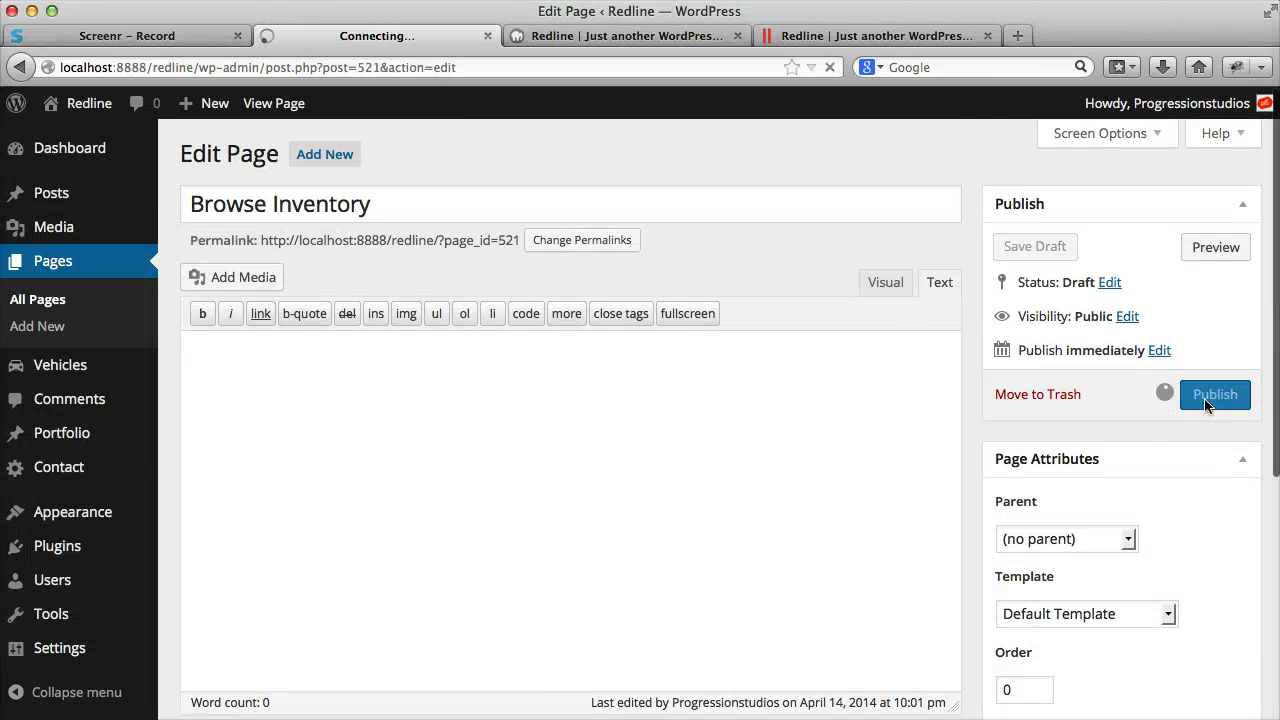
Set the Browse Inventory page's parent to Home, update it, and reload the local front page to check its child page box
{"action": "left_click", "coordinate": [661, 30]}
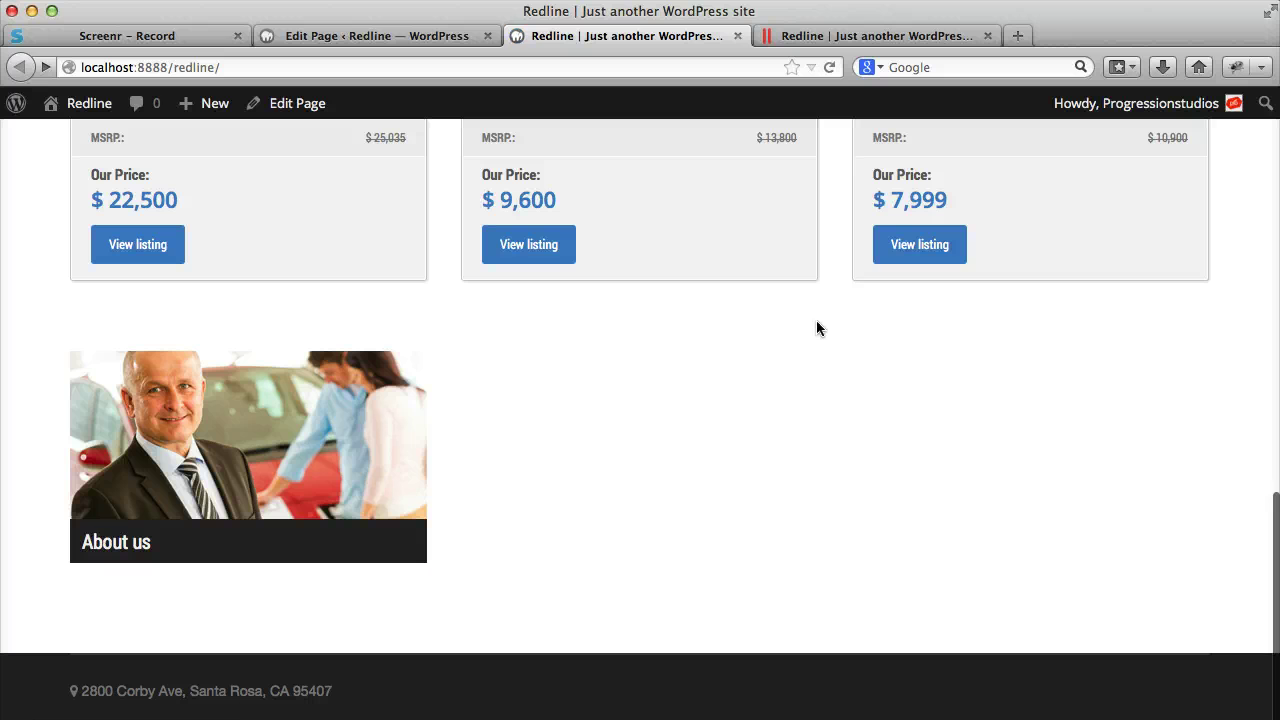
{"action": "scroll", "coordinate": [816, 322], "scroll_direction": "up", "scroll_amount": 3}
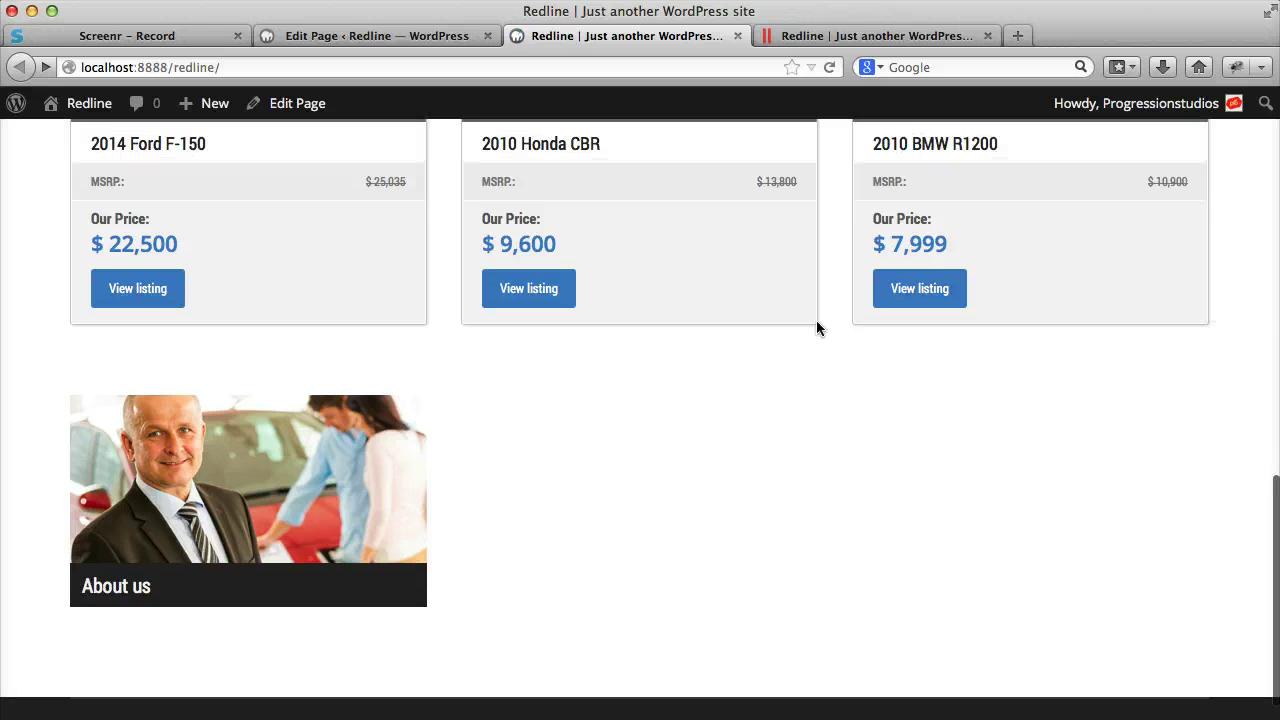
{"action": "left_click", "coordinate": [423, 36]}
{"action": "scroll", "coordinate": [665, 412], "scroll_direction": "down", "scroll_amount": 3}
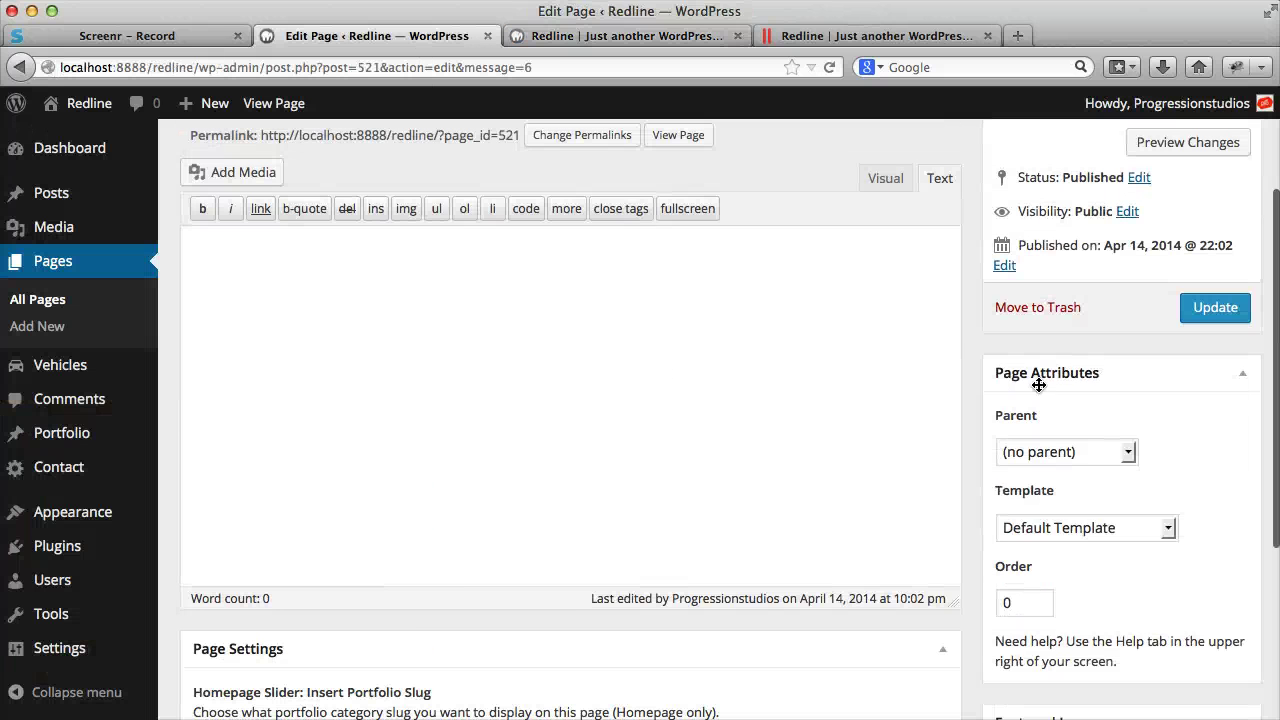
{"action": "left_click", "coordinate": [1027, 451]}
{"action": "left_click", "coordinate": [1029, 534]}
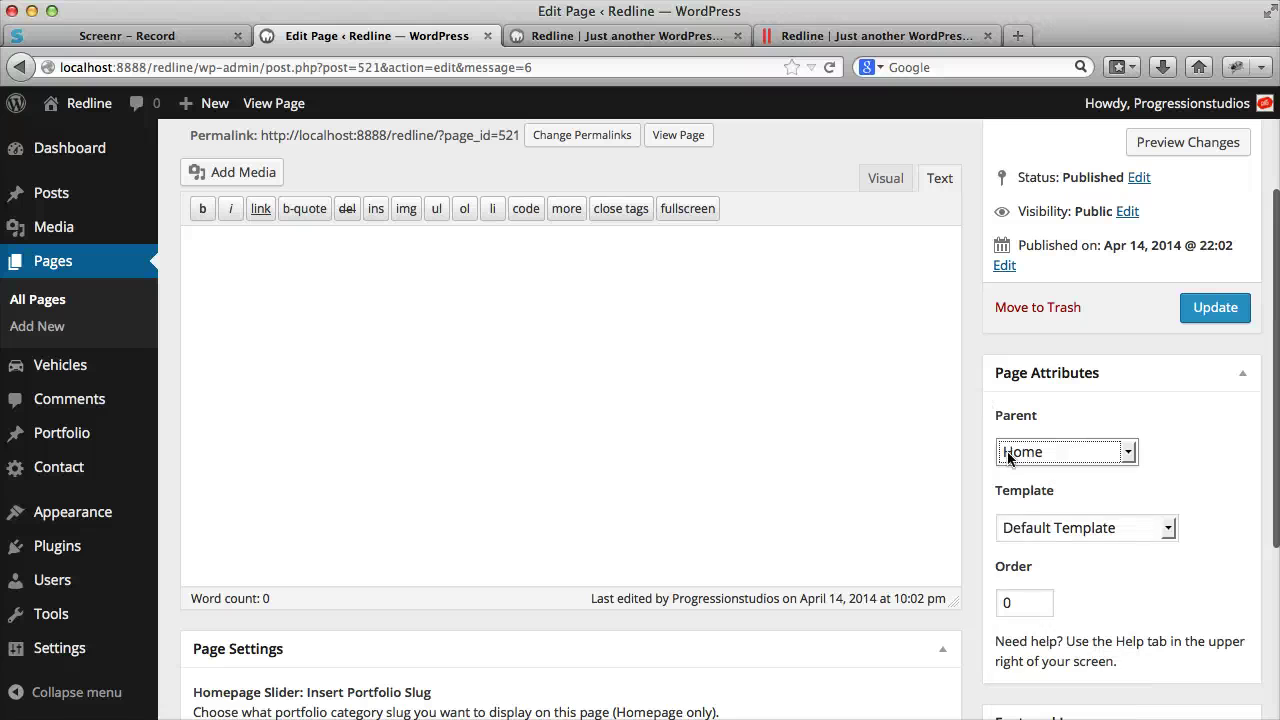
{"action": "left_click", "coordinate": [1200, 322]}
{"action": "left_click", "coordinate": [646, 40]}
{"action": "key", "text": "super+r"}
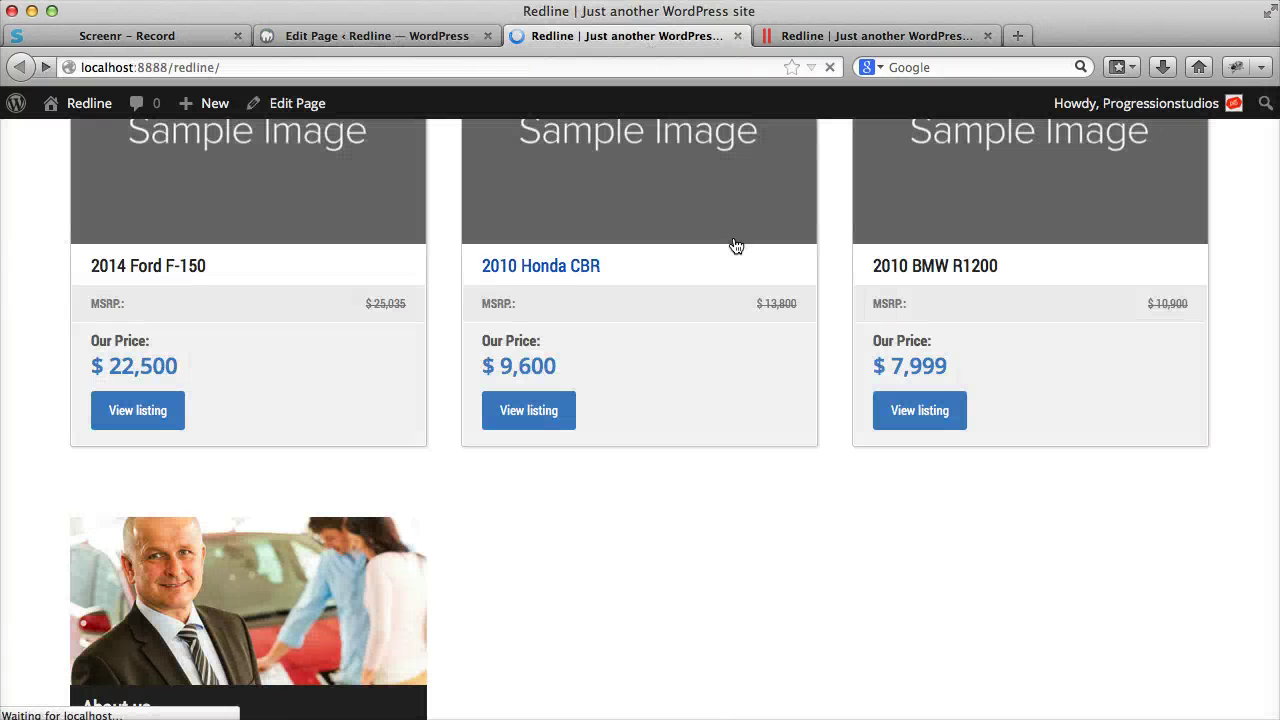
{"action": "scroll", "coordinate": [737, 249], "scroll_direction": "down", "scroll_amount": 3}
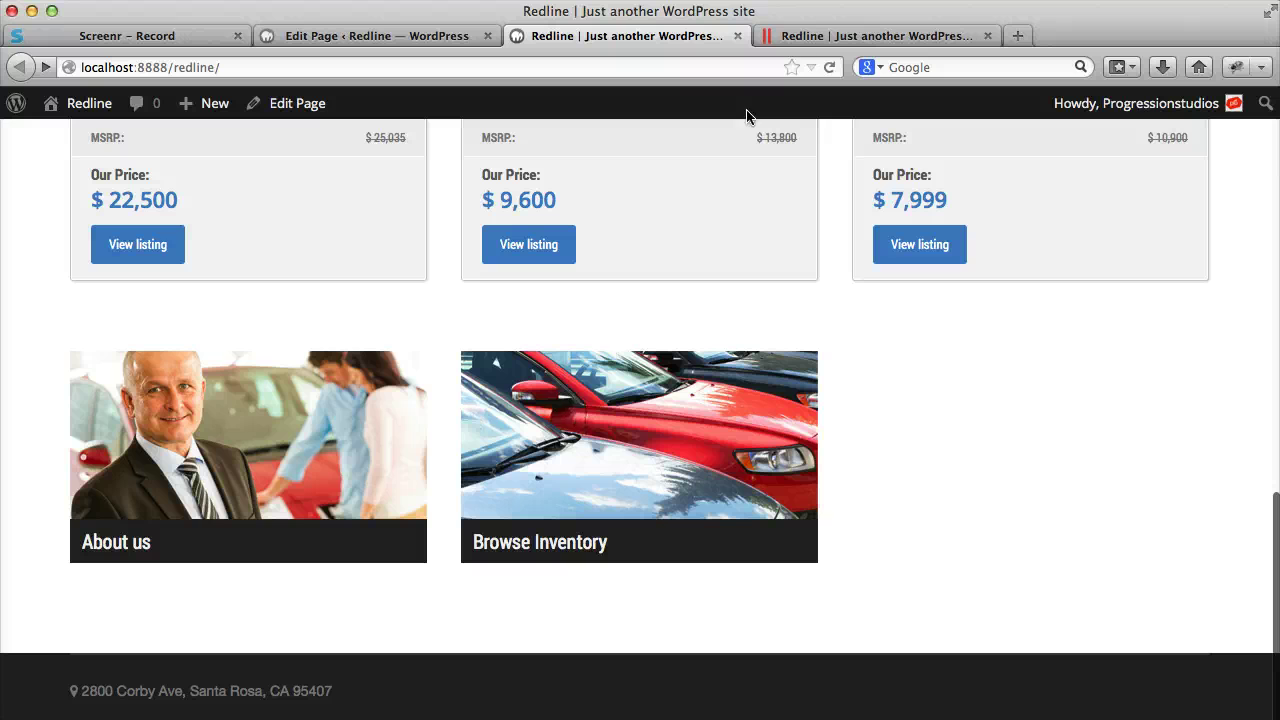
Start a new page titled "Contact us" with Home as its parent, closing the demo site along the way
{"action": "left_click", "coordinate": [386, 33]}
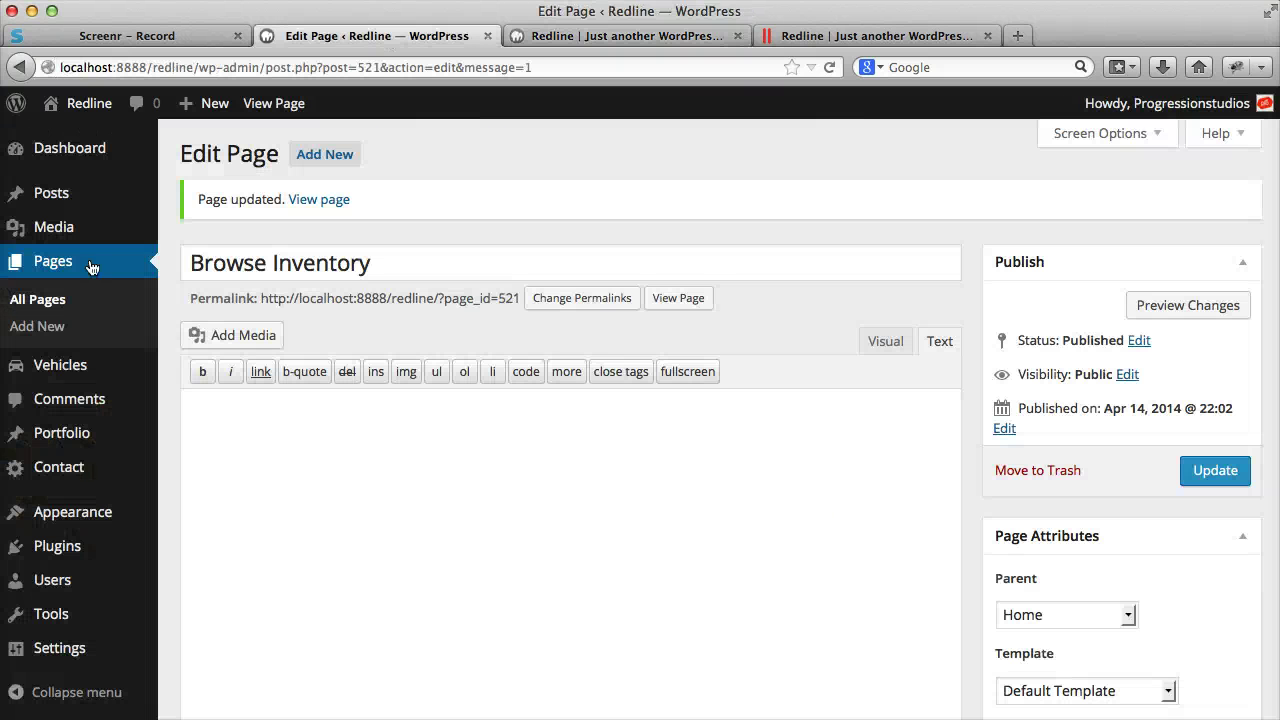
{"action": "left_click", "coordinate": [47, 327]}
{"action": "left_click", "coordinate": [830, 35]}
{"action": "key", "text": "super+w"}
{"action": "left_click", "coordinate": [458, 36]}
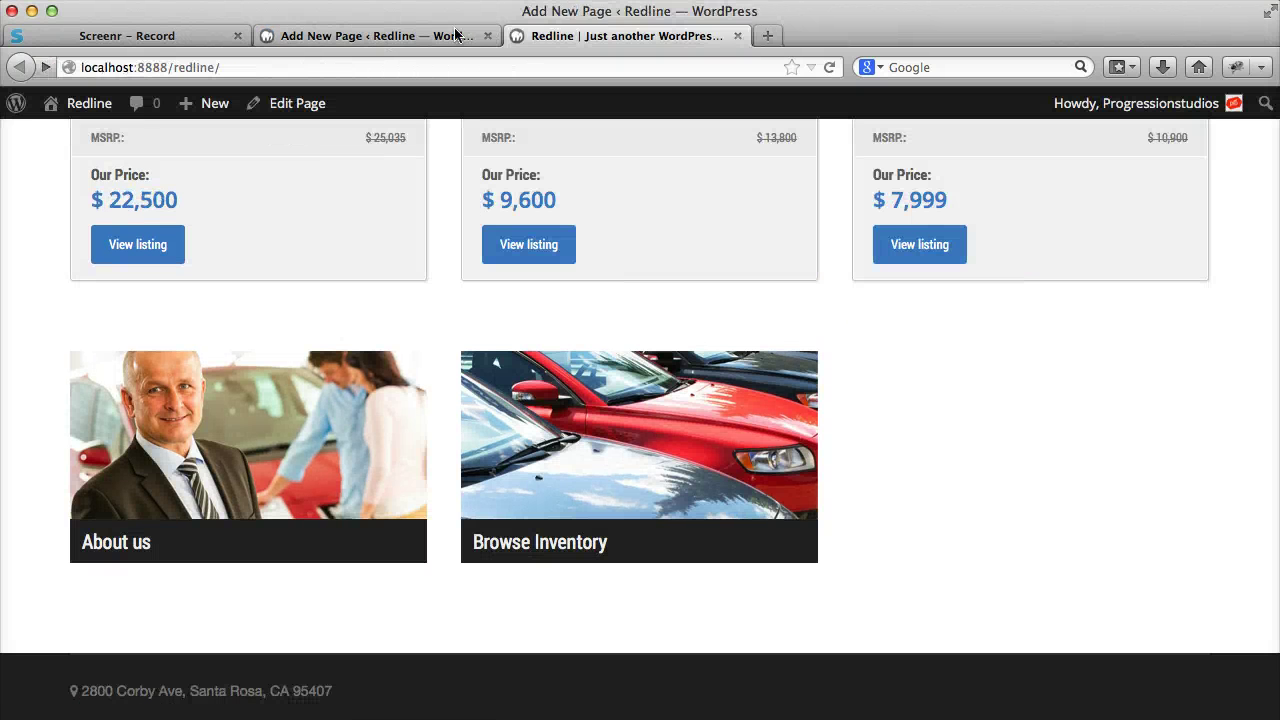
{"action": "type", "text": "Contact us"}
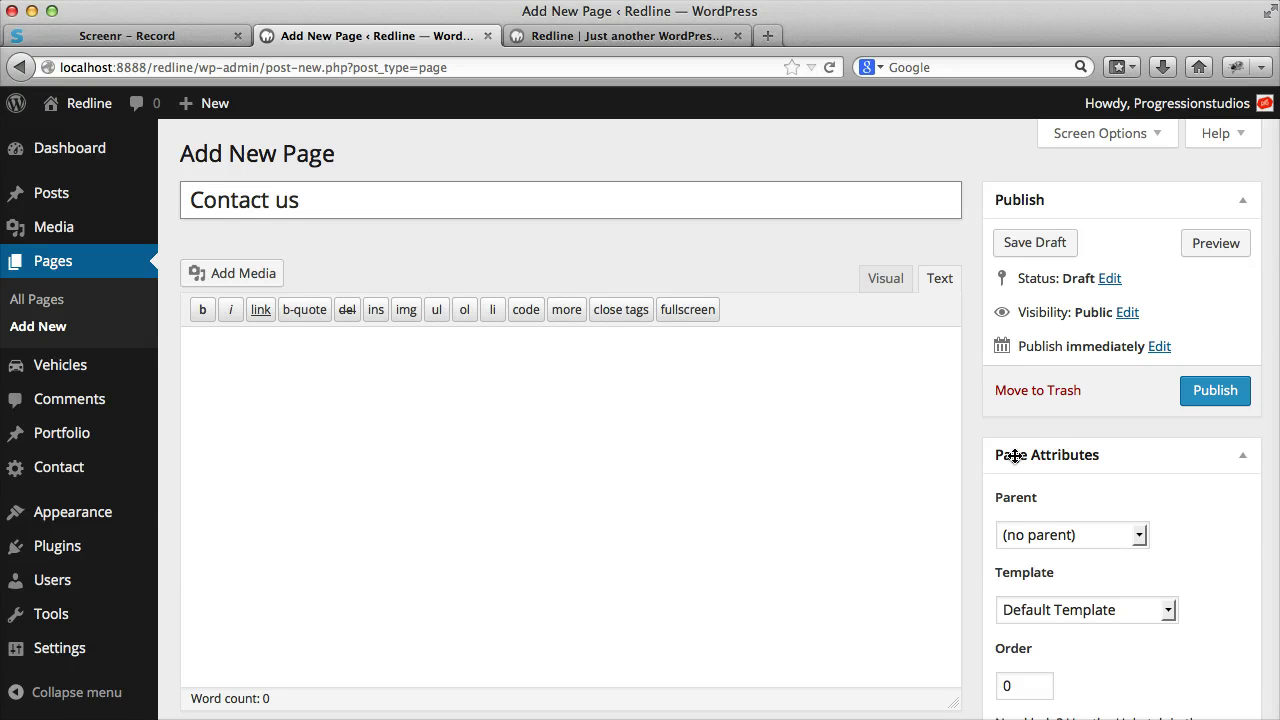
{"action": "left_click", "coordinate": [1070, 535]}
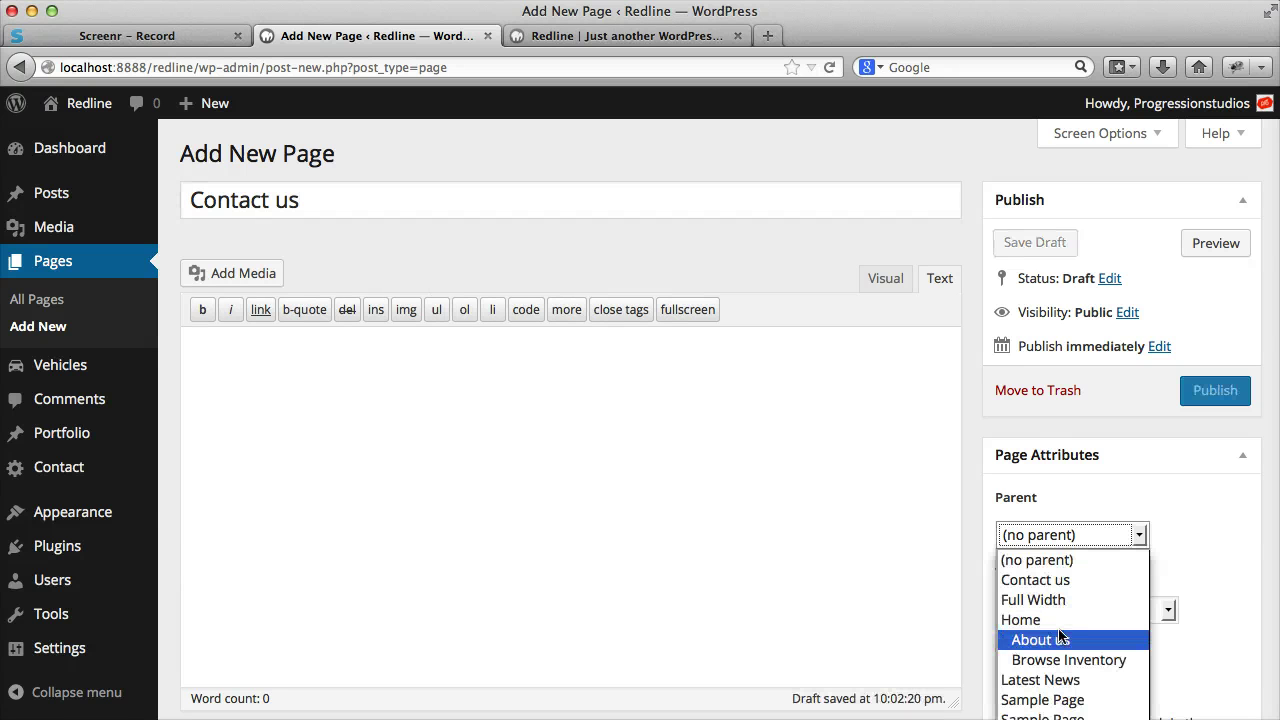
{"action": "left_click", "coordinate": [1100, 614]}
Upload map-option.jpg and set it as the Contact us page's featured image
{"action": "scroll", "coordinate": [636, 369], "scroll_direction": "down", "scroll_amount": 6}
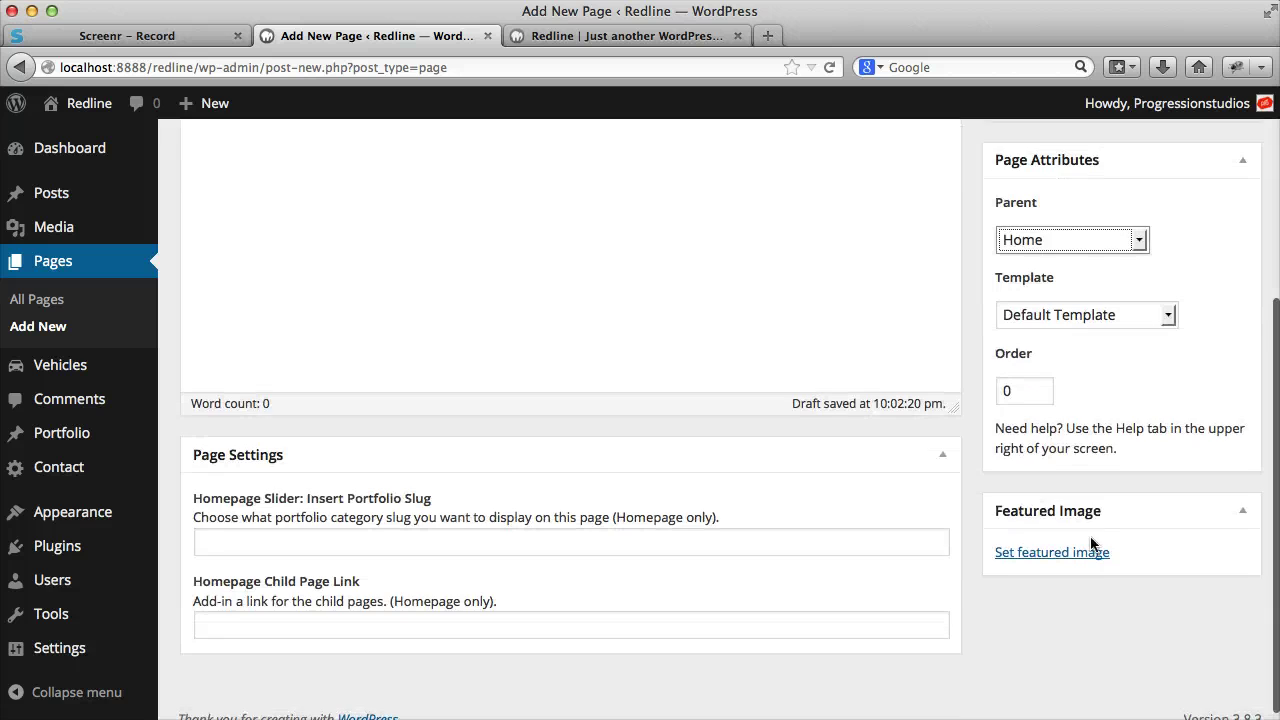
{"action": "left_click", "coordinate": [1075, 551]}
{"action": "left_click_drag", "start_coordinate": [1279, 466], "coordinate": [642, 460]}
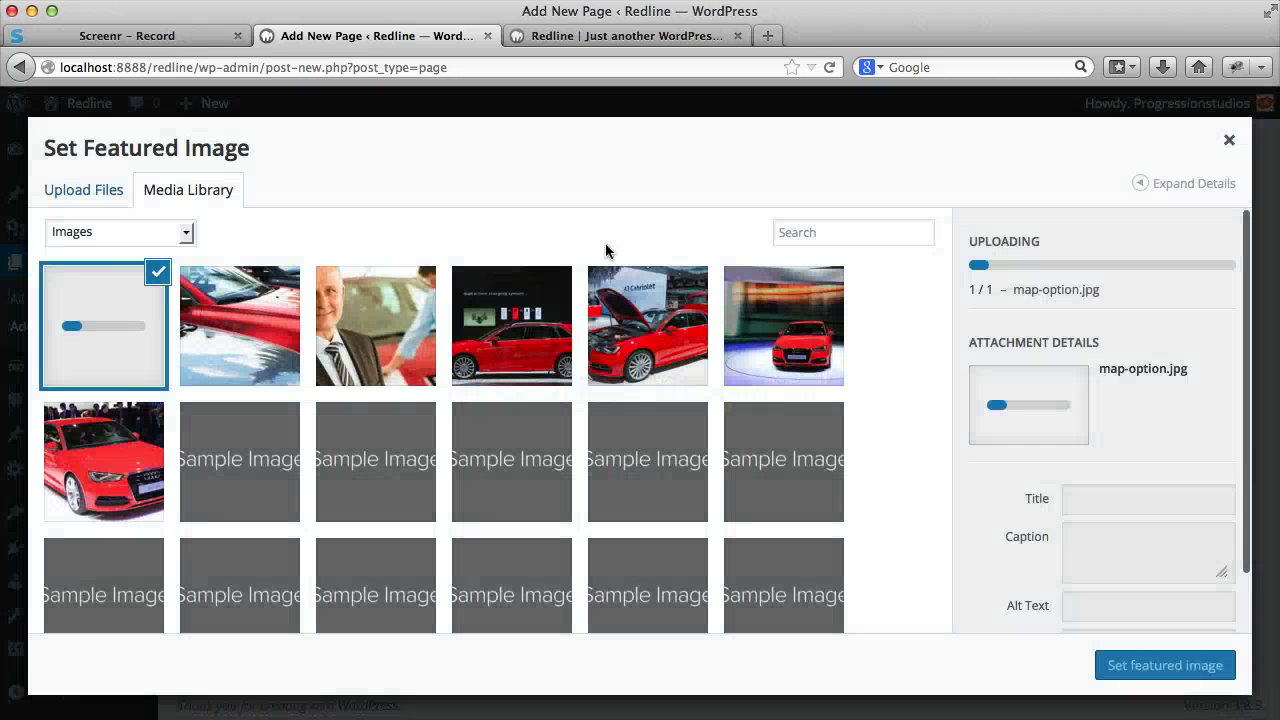
{"action": "left_click", "coordinate": [1120, 668]}
{"action": "left_click", "coordinate": [309, 620]}
{"action": "type", "text": "http://goog"}
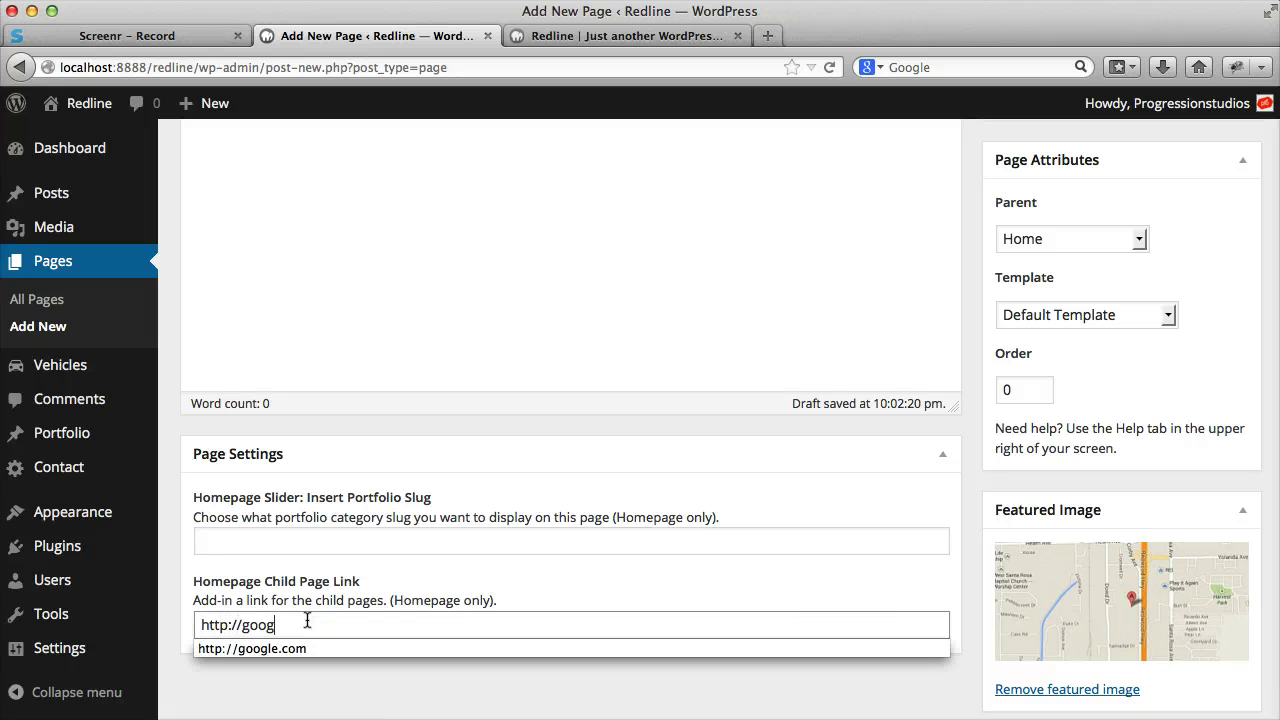
{"action": "type", "text": "le.com"}
{"action": "key", "text": "Return"}
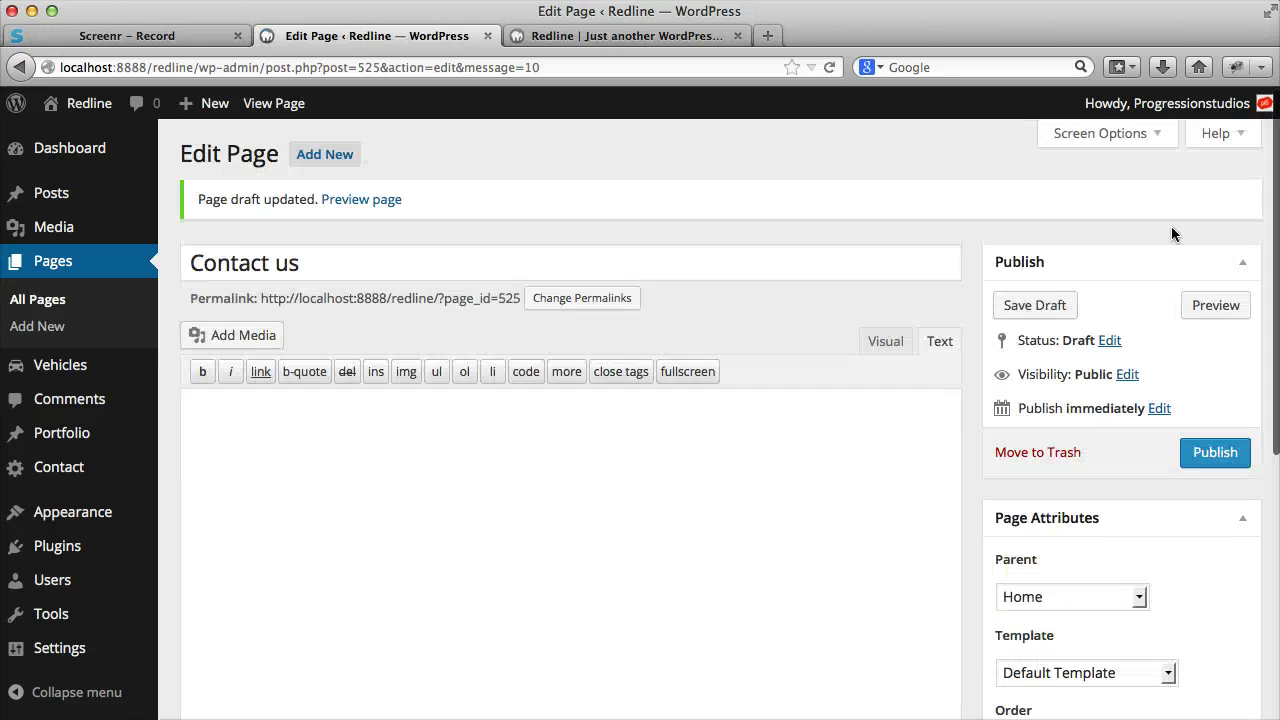
{"action": "left_click", "coordinate": [1215, 452]}
Reload the local front page and check the row of child page boxes below the vehicle listings
{"action": "left_click", "coordinate": [610, 36]}
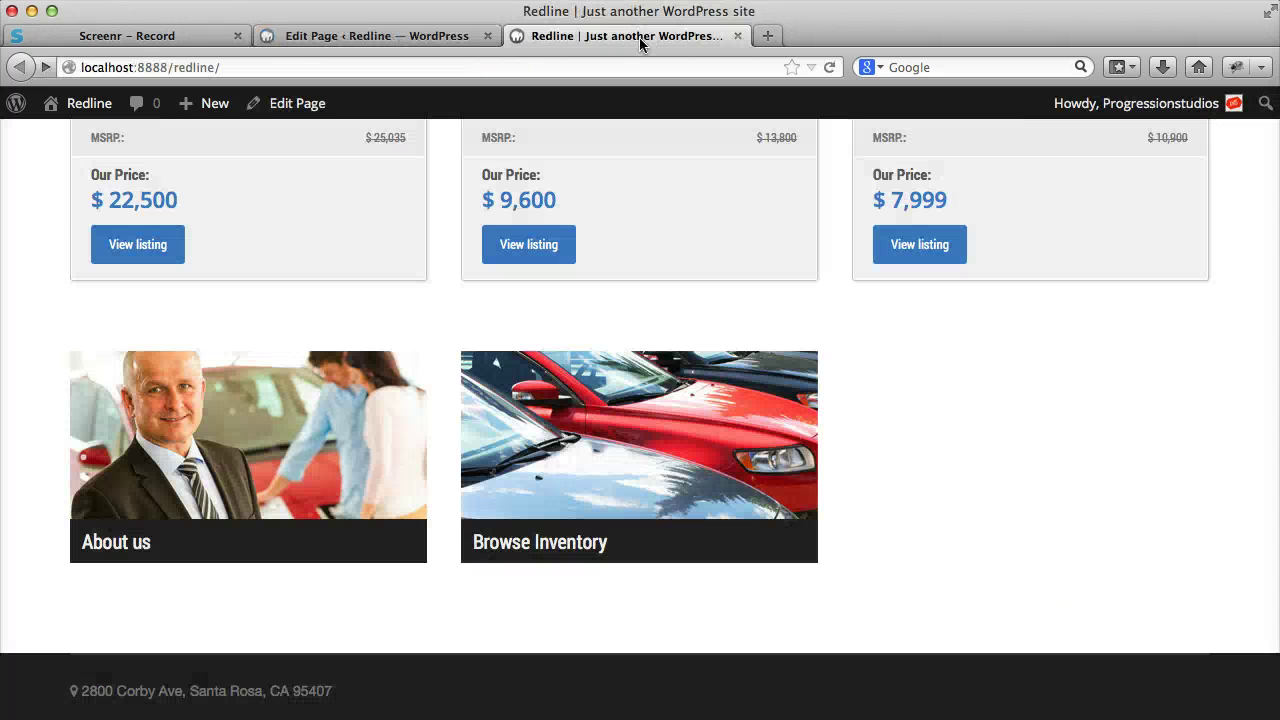
{"action": "key", "text": "super+r"}
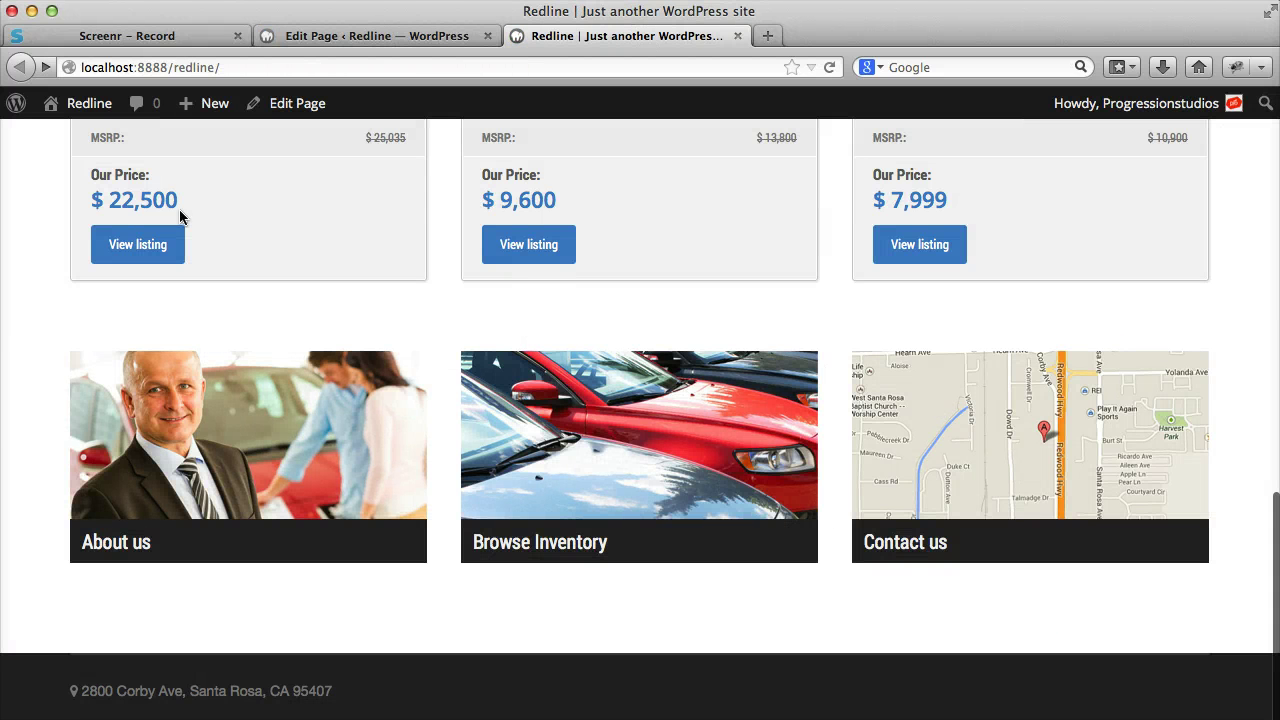
{"action": "mouse_move", "coordinate": [85, 103]}
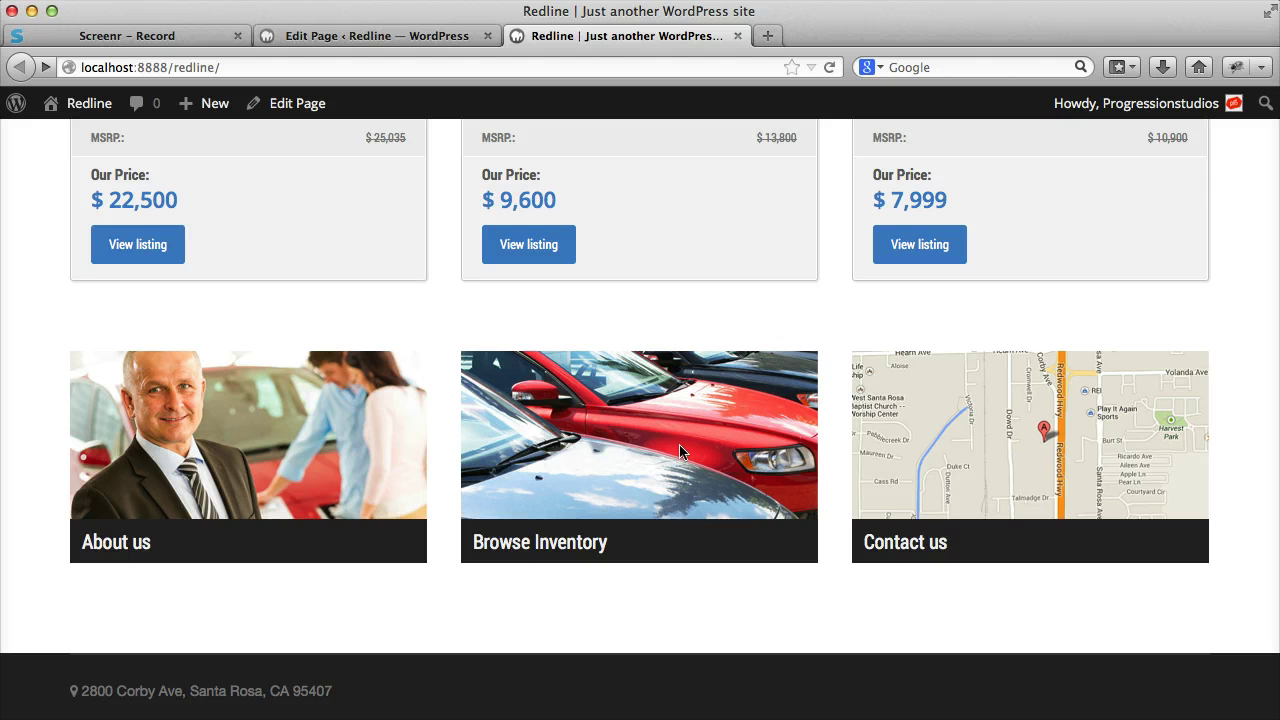
{"action": "scroll", "coordinate": [680, 451], "scroll_direction": "up", "scroll_amount": 2}
{"action": "scroll", "coordinate": [362, 545], "scroll_direction": "down", "scroll_amount": 2}
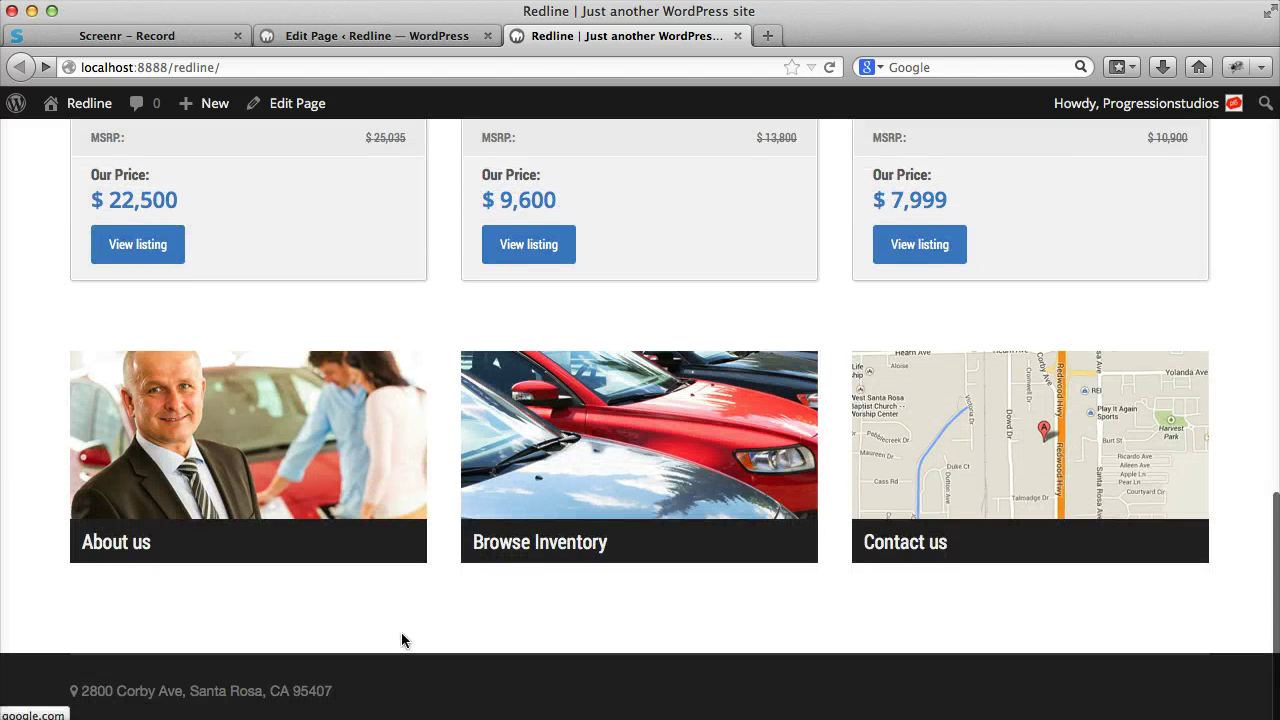